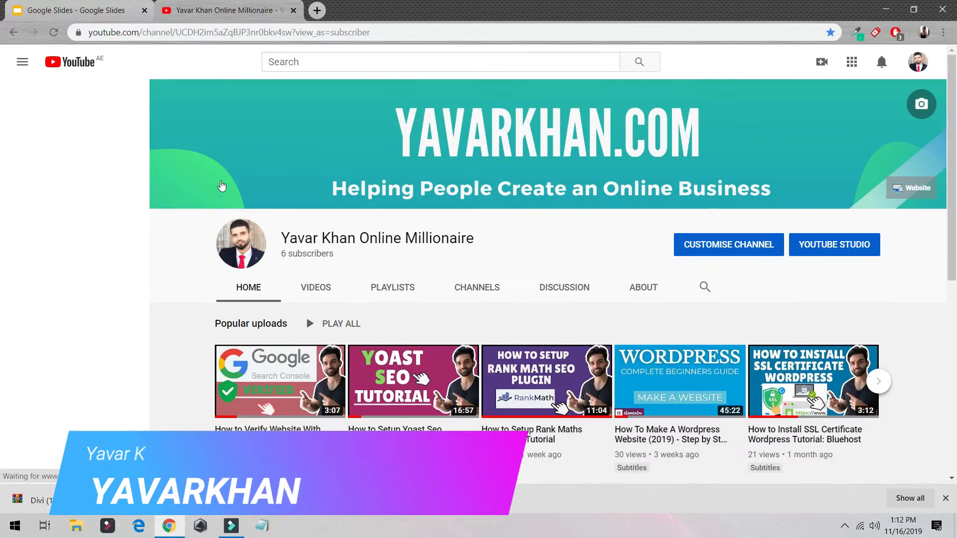
{"action": "scroll", "coordinate": [597, 273], "scroll_direction": "down", "scroll_amount": 3}
{"action": "scroll", "coordinate": [518, 261], "scroll_direction": "down", "scroll_amount": 5}
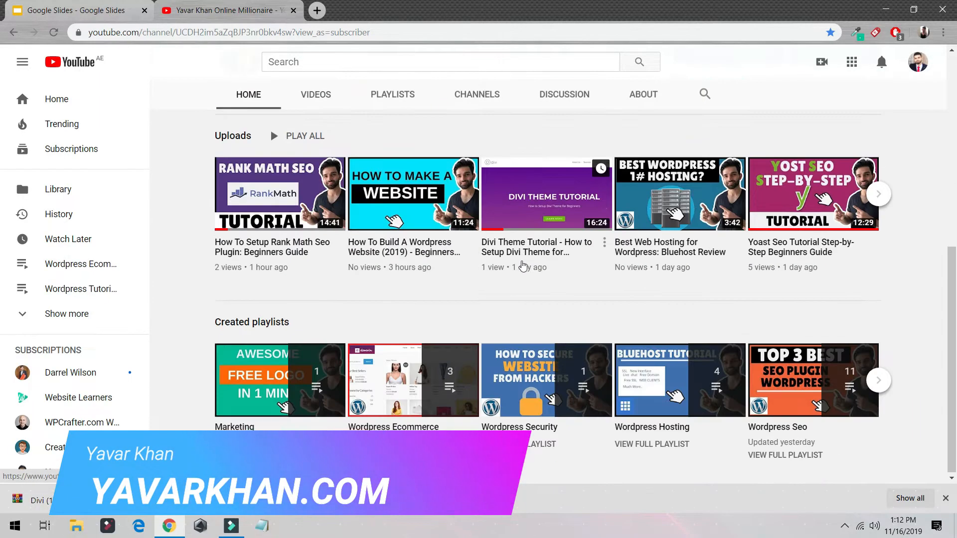
{"action": "scroll", "coordinate": [518, 262], "scroll_direction": "up", "scroll_amount": 8}
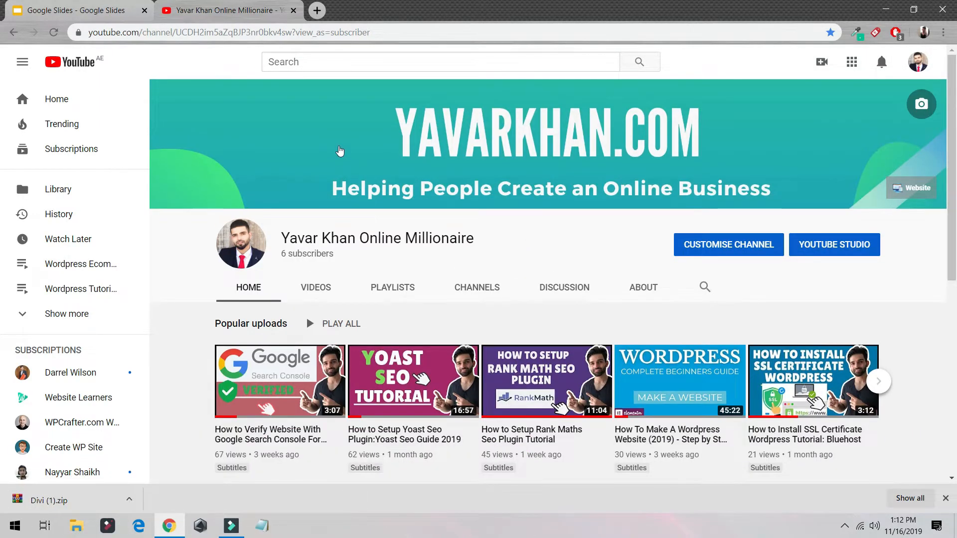
Step: Open bluehost.com in a new browser tab and review the features listed in its hosting offer
{"action": "left_click", "coordinate": [314, 16]}
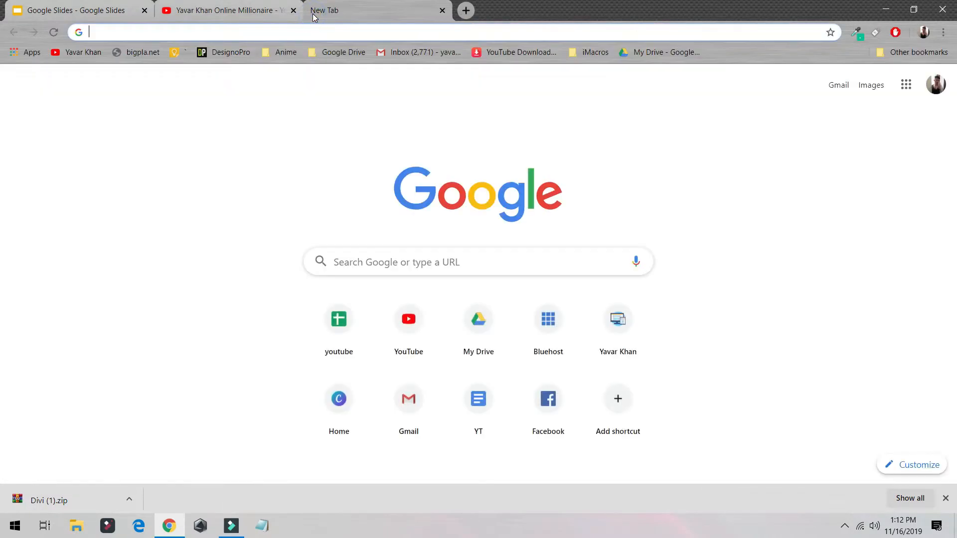
{"action": "type", "text": "blue"}
{"action": "key", "text": "Return"}
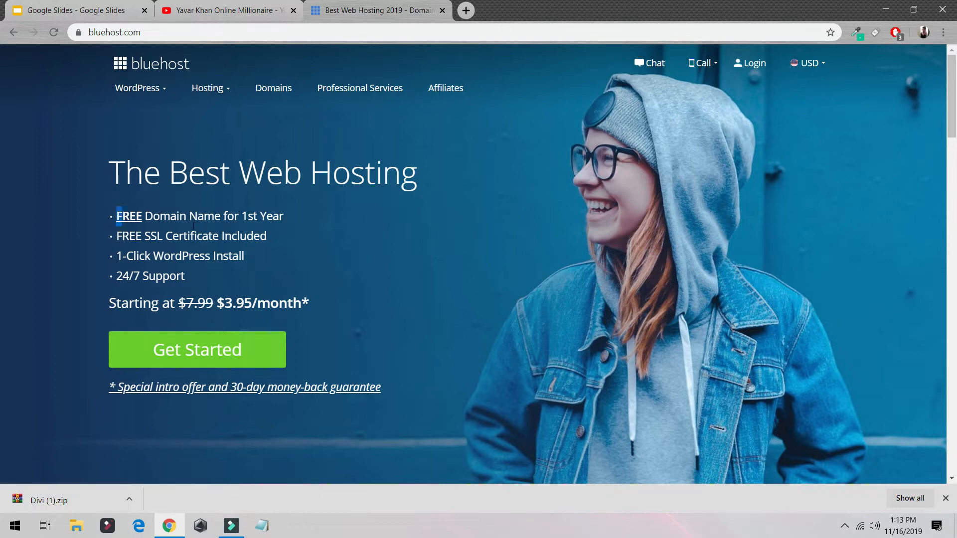
{"action": "left_click_drag", "start_coordinate": [111, 215], "coordinate": [286, 233]}
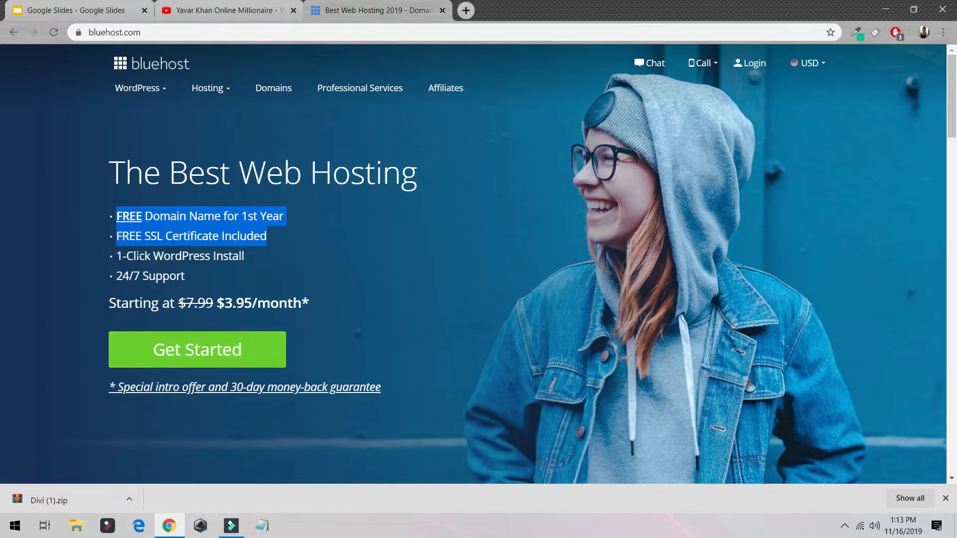
{"action": "left_click_drag", "start_coordinate": [115, 256], "coordinate": [254, 267]}
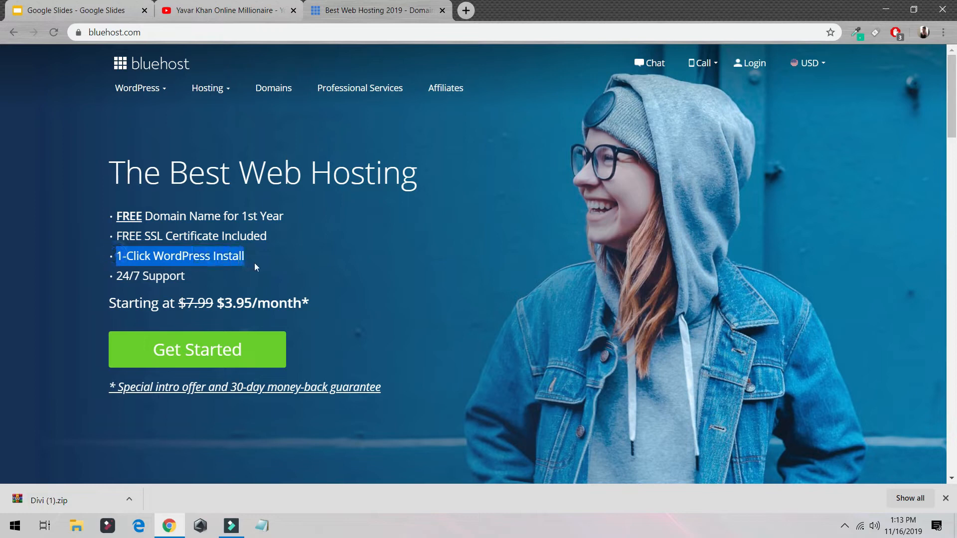
{"action": "left_click_drag", "start_coordinate": [282, 217], "coordinate": [109, 214]}
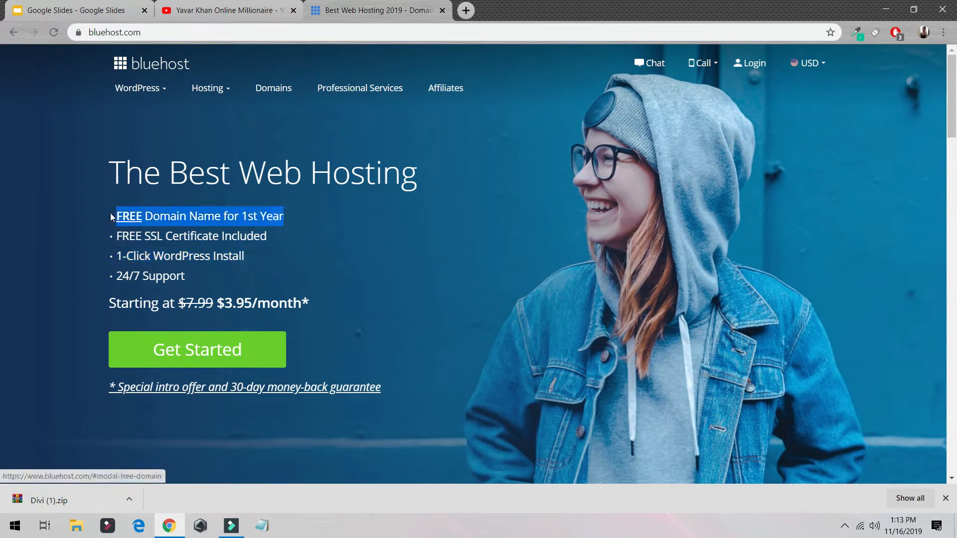
Step: Start a signup with the Choice Plus hosting plan and submit a new .com domain name for it
{"action": "left_click", "coordinate": [210, 357]}
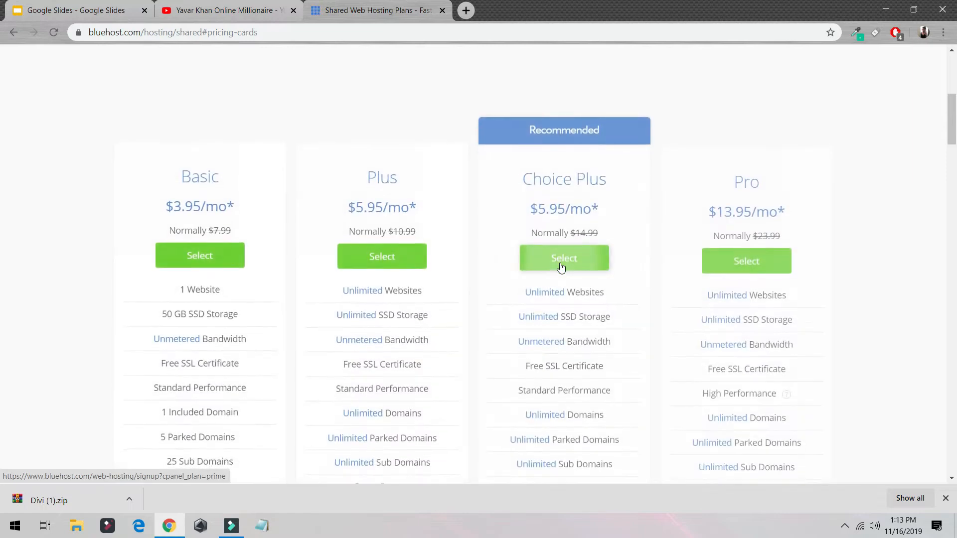
{"action": "left_click", "coordinate": [551, 272]}
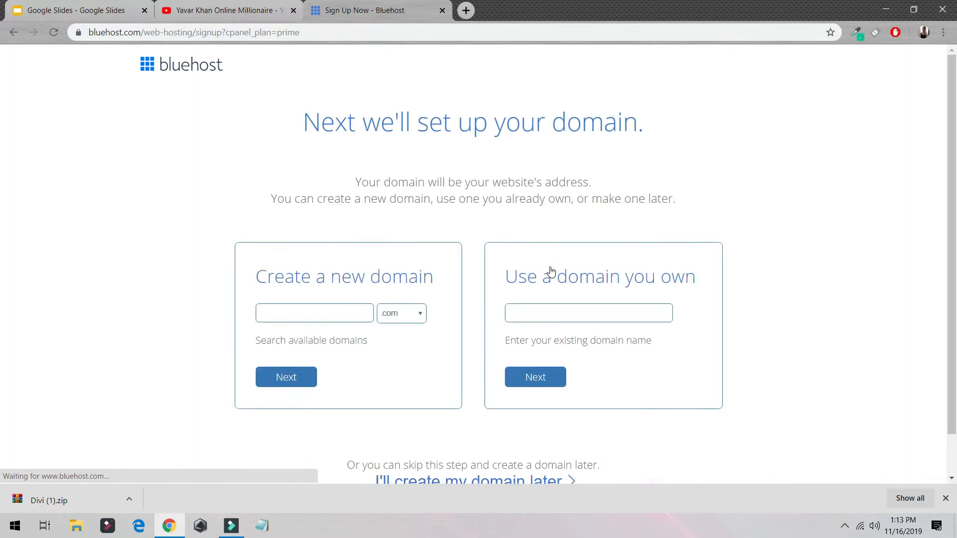
{"action": "scroll", "coordinate": [334, 229], "scroll_direction": "down", "scroll_amount": 1}
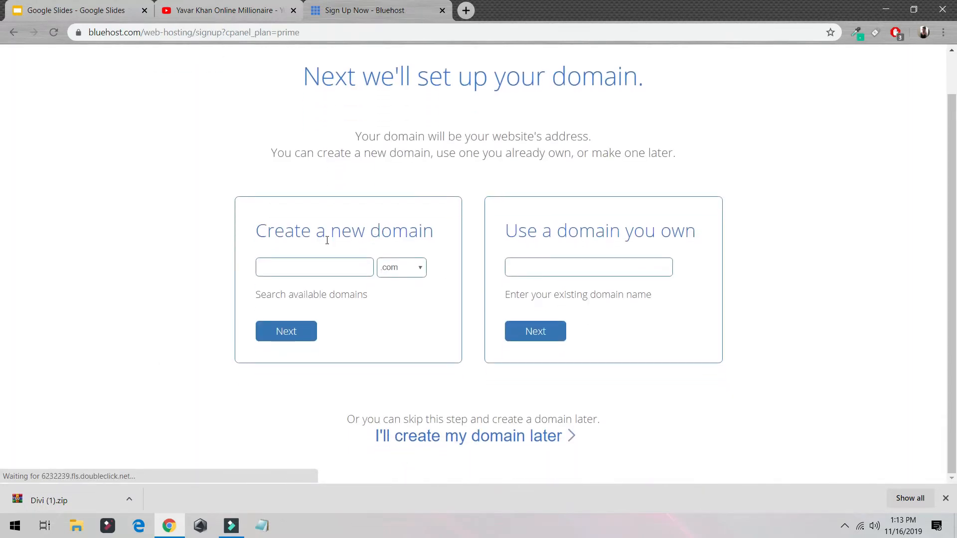
{"action": "left_click", "coordinate": [329, 273]}
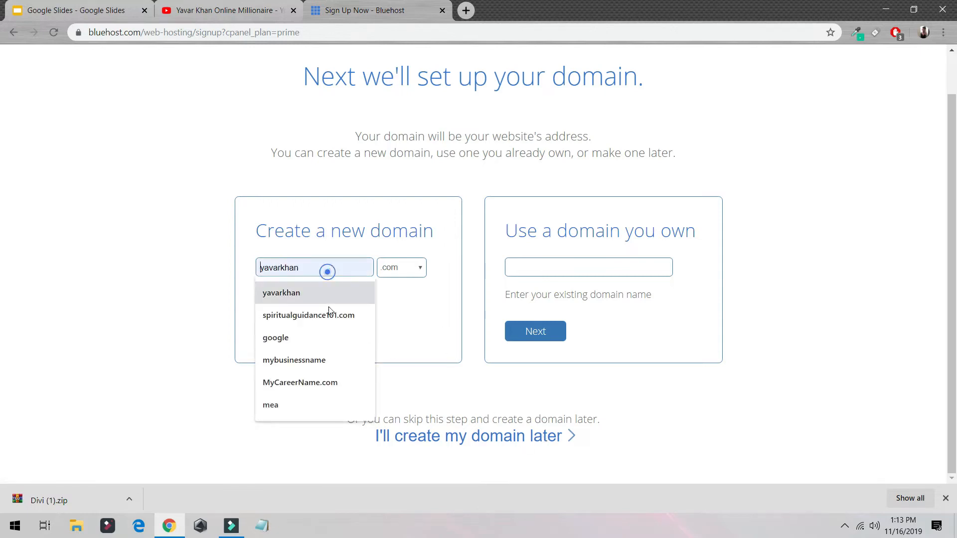
{"action": "left_click", "coordinate": [331, 287]}
{"action": "type", "text": "123213"}
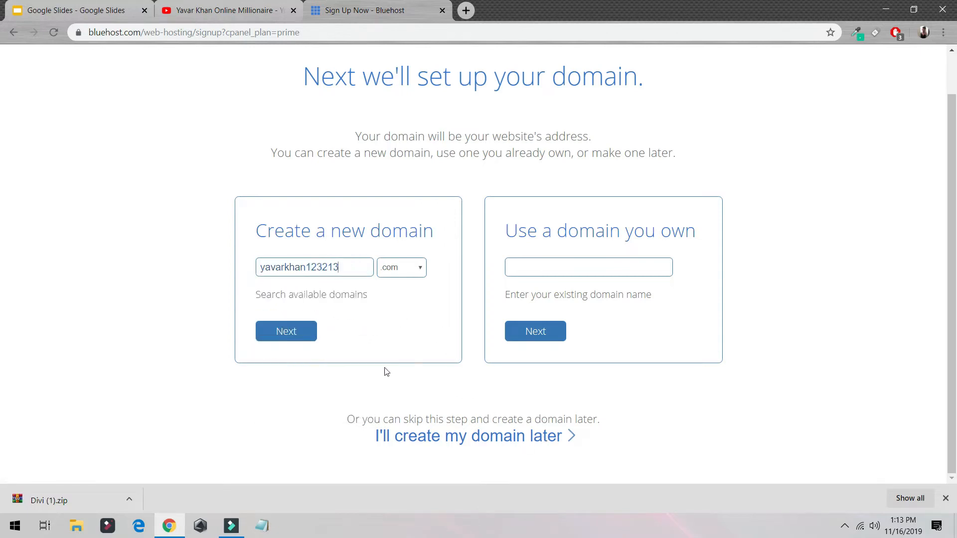
{"action": "left_click", "coordinate": [302, 336]}
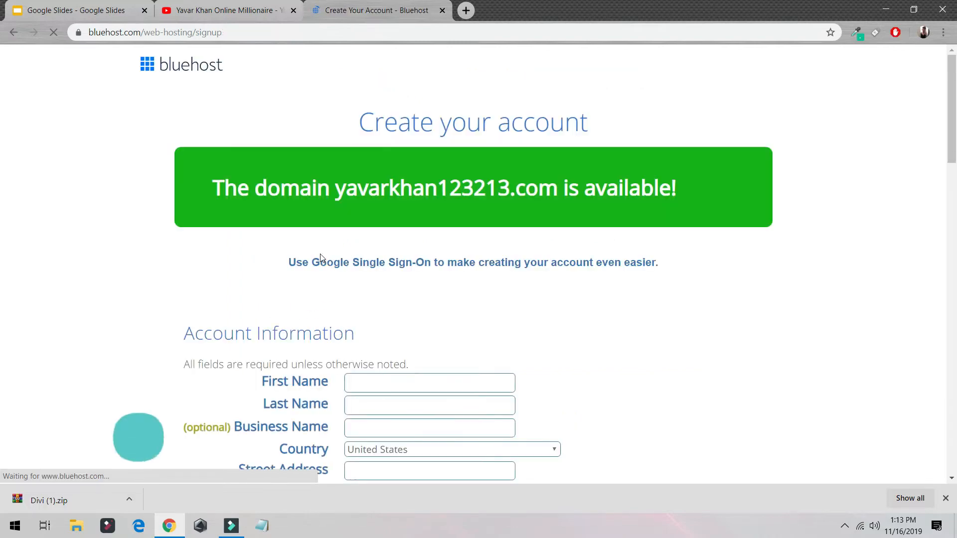
Step: Review the signup form's account, package and payment sections, including the account plan options
{"action": "scroll", "coordinate": [374, 180], "scroll_direction": "down", "scroll_amount": 15}
{"action": "scroll", "coordinate": [380, 199], "scroll_direction": "down", "scroll_amount": 12}
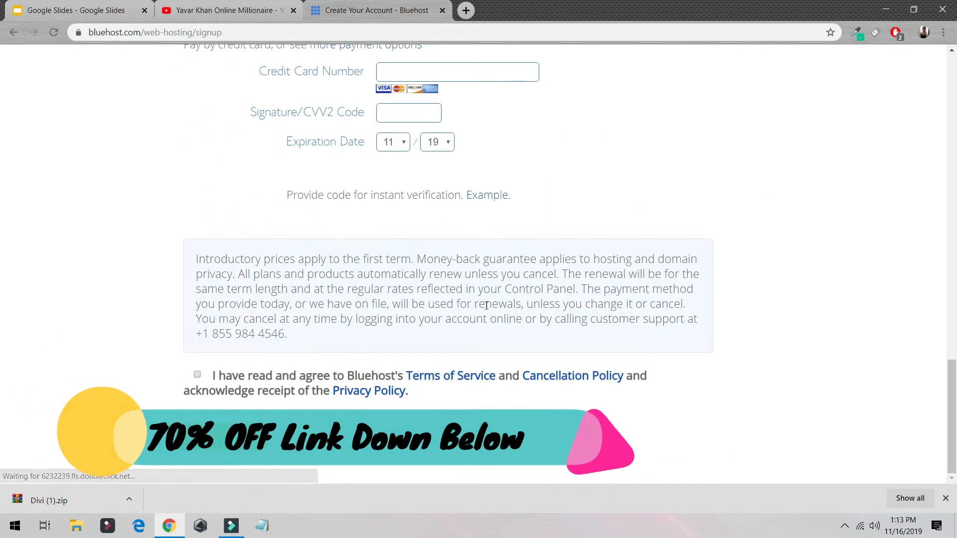
{"action": "scroll", "coordinate": [380, 271], "scroll_direction": "up", "scroll_amount": 3}
{"action": "scroll", "coordinate": [380, 276], "scroll_direction": "up", "scroll_amount": 8}
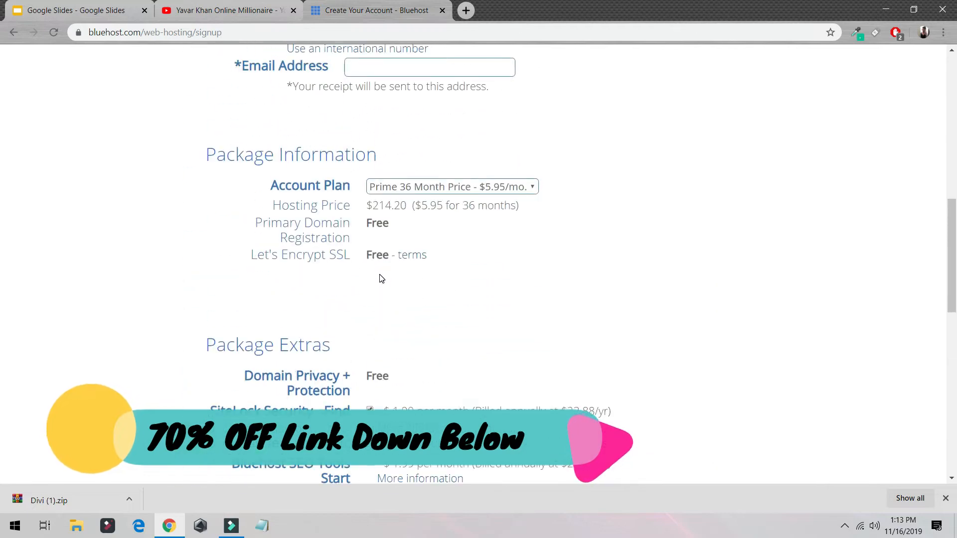
{"action": "left_click", "coordinate": [380, 186]}
{"action": "left_click", "coordinate": [414, 201]}
{"action": "scroll", "coordinate": [343, 128], "scroll_direction": "up", "scroll_amount": 7}
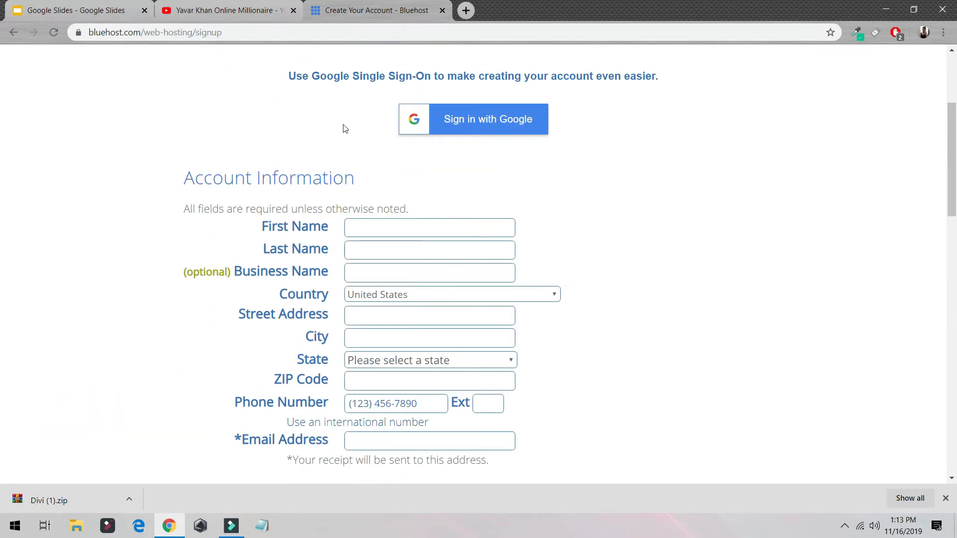
Step: Return to the bluehost.com home page and go through its login to the hosting account portal
{"action": "left_click", "coordinate": [252, 32]}
{"action": "type", "text": "blue"}
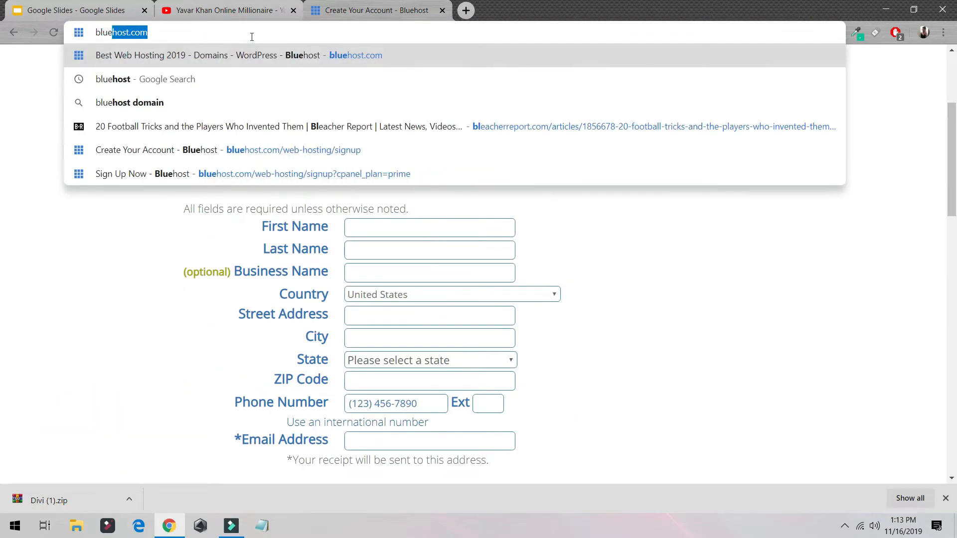
{"action": "key", "text": "Return"}
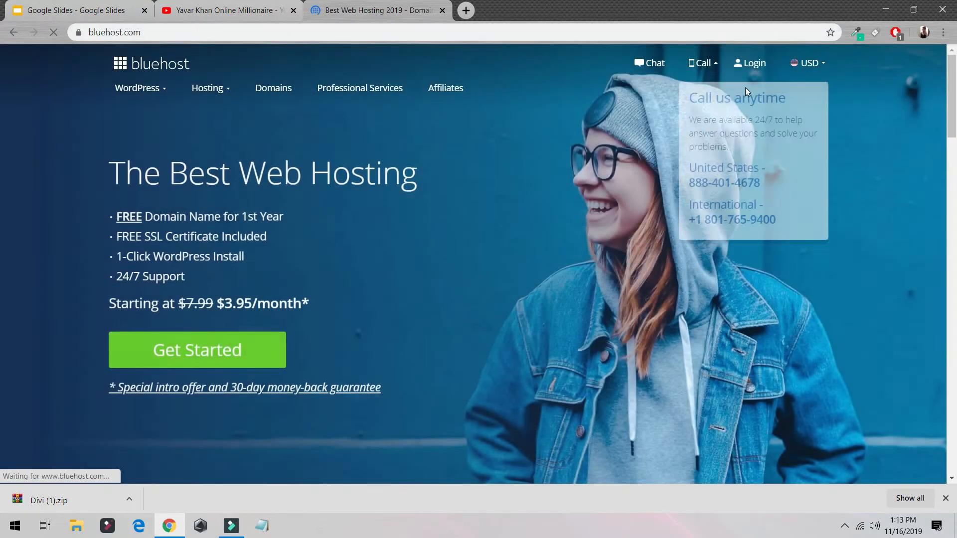
{"action": "left_click", "coordinate": [750, 64]}
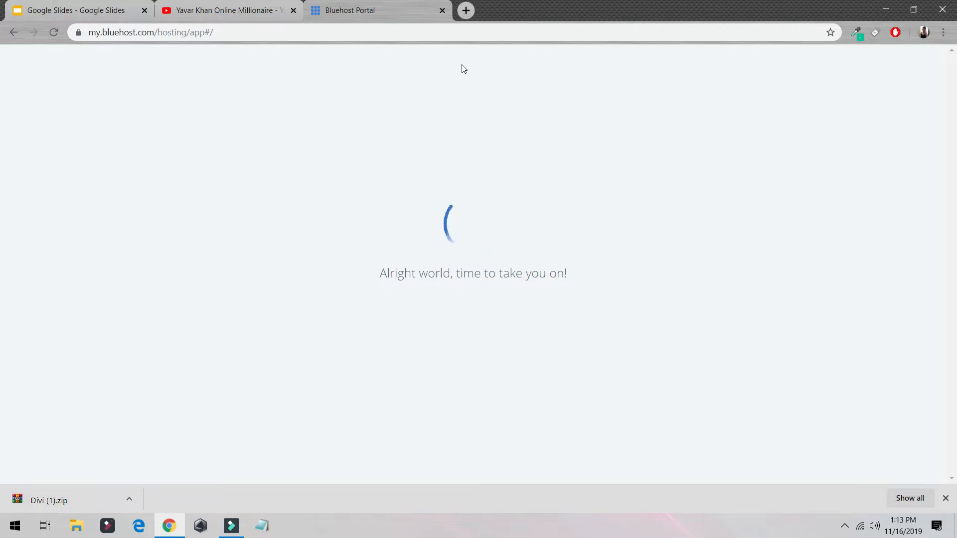
{"action": "left_click", "coordinate": [354, 31]}
{"action": "type", "text": "bl"}
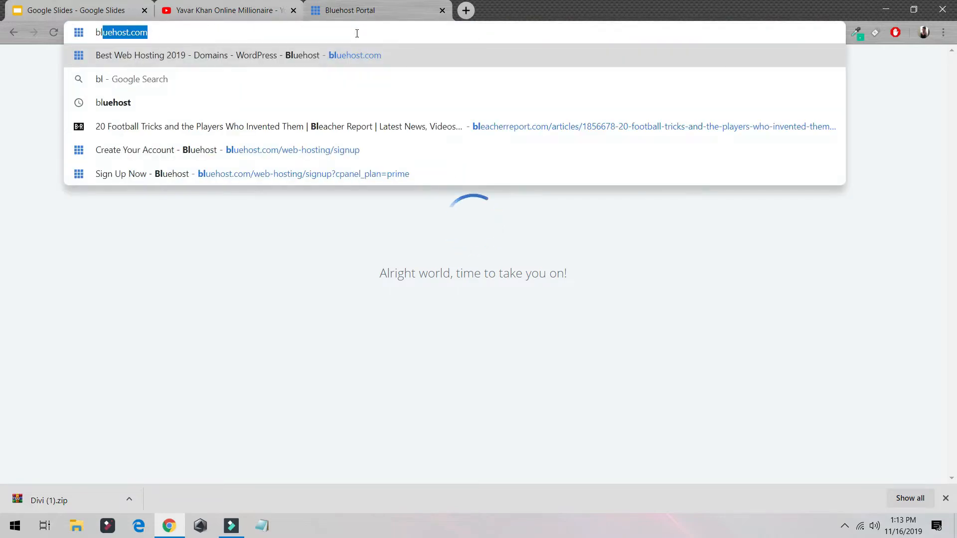
{"action": "key", "text": "Return"}
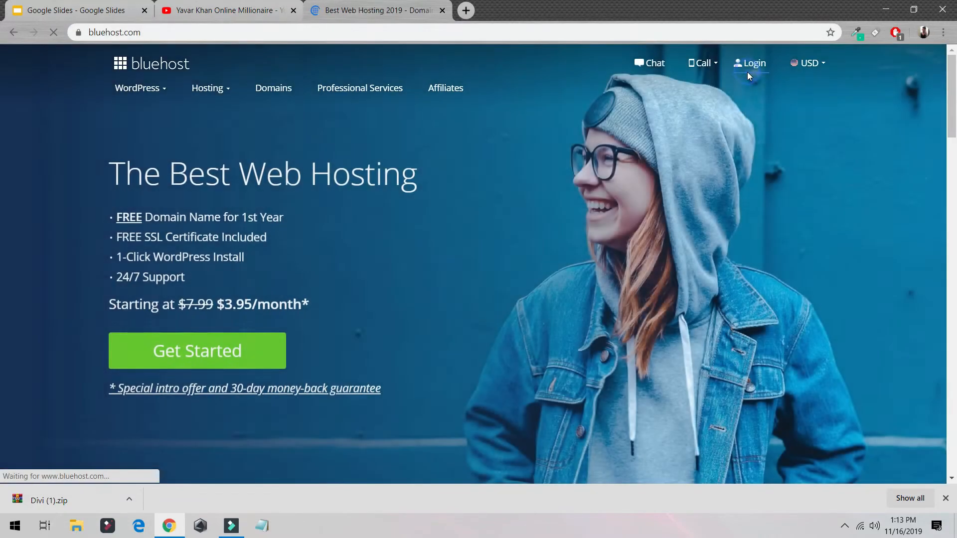
{"action": "left_click", "coordinate": [747, 73]}
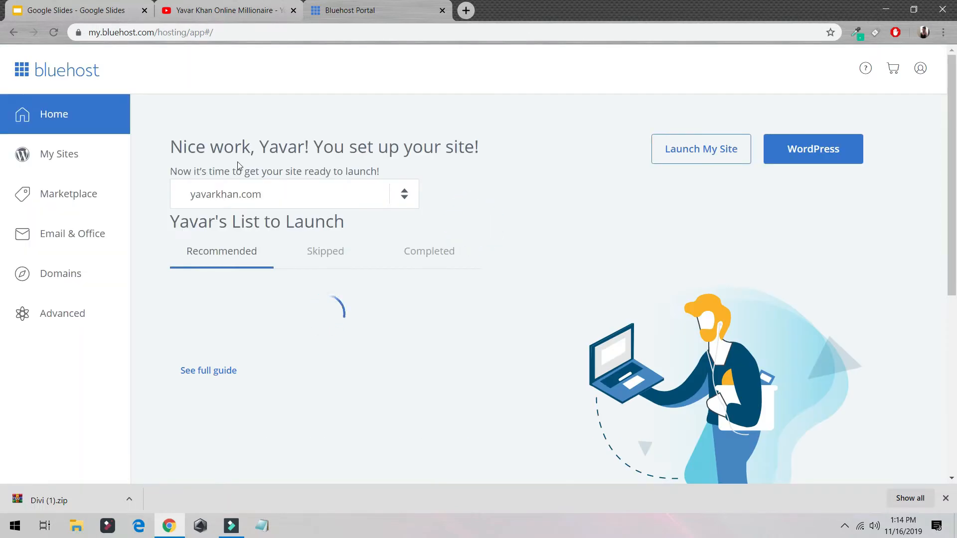
Step: Start a new WordPress site from My Sites with the name divitutorial and the tagline divi theme tutorial
{"action": "left_click", "coordinate": [66, 158]}
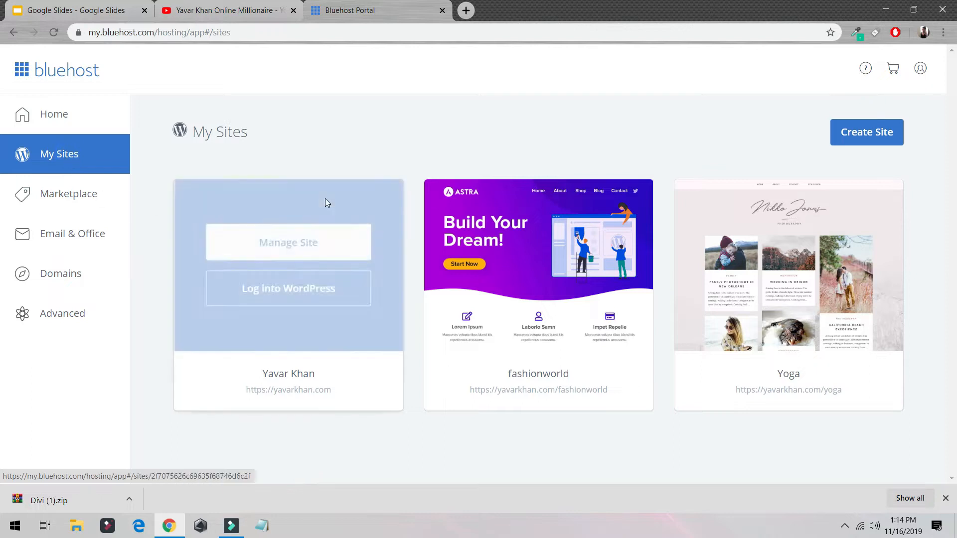
{"action": "left_click", "coordinate": [879, 131]}
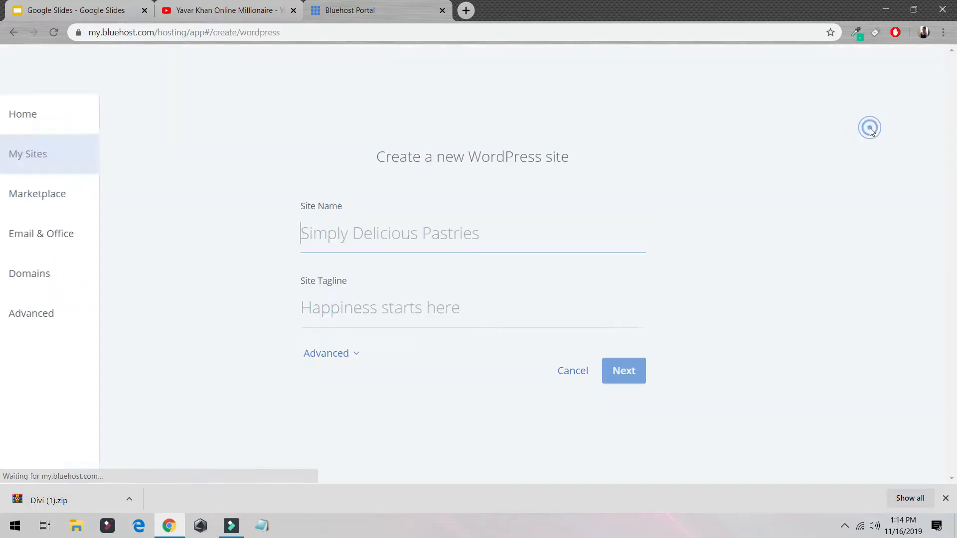
{"action": "type", "text": "divitutorial"}
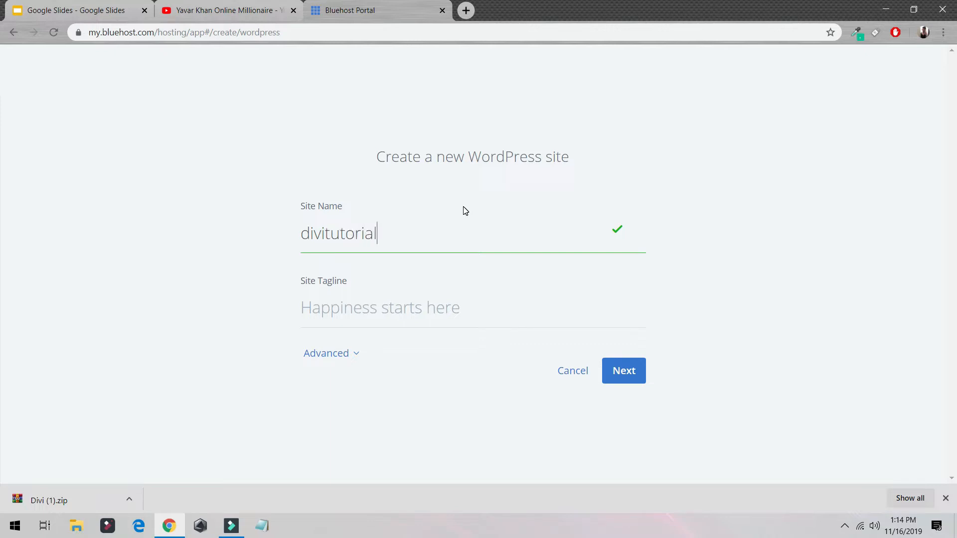
{"action": "key", "text": "Tab"}
{"action": "type", "text": "divi"}
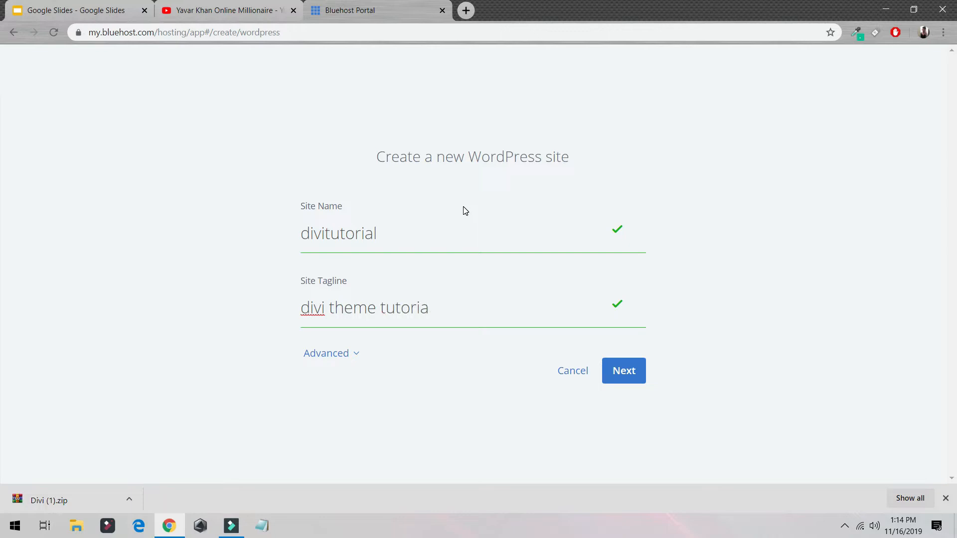
{"action": "left_click", "coordinate": [636, 374]}
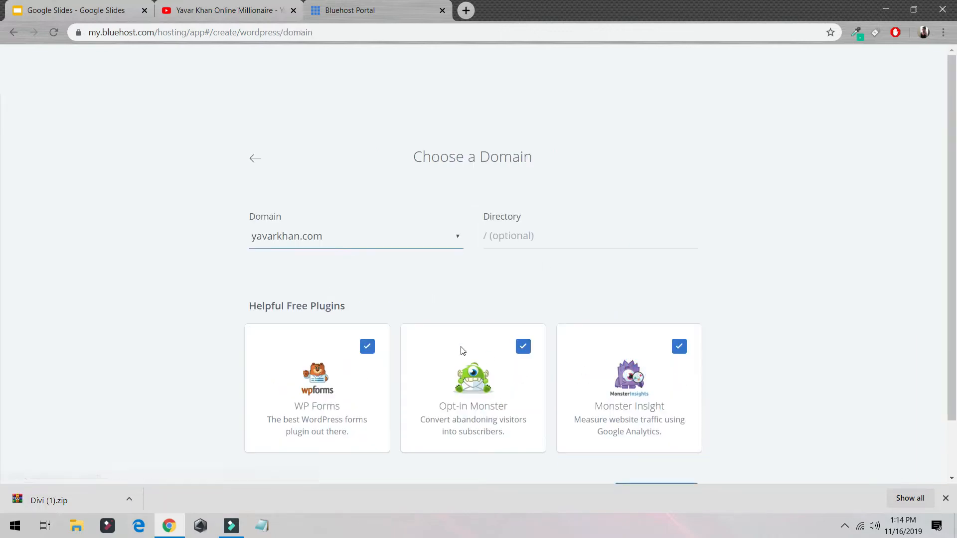
Step: Exclude the WP Forms, Opt-in Monster and Monster Insight plugins, and set the site's directory to /divi
{"action": "left_click", "coordinate": [368, 349]}
{"action": "left_click", "coordinate": [523, 347]}
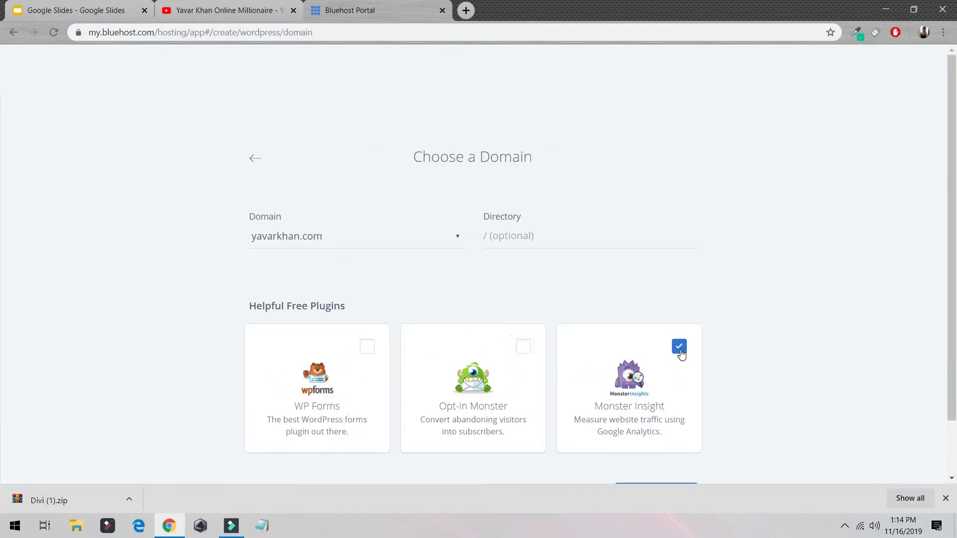
{"action": "left_click", "coordinate": [679, 346]}
{"action": "left_click", "coordinate": [544, 236]}
{"action": "type", "text": "/divi"}
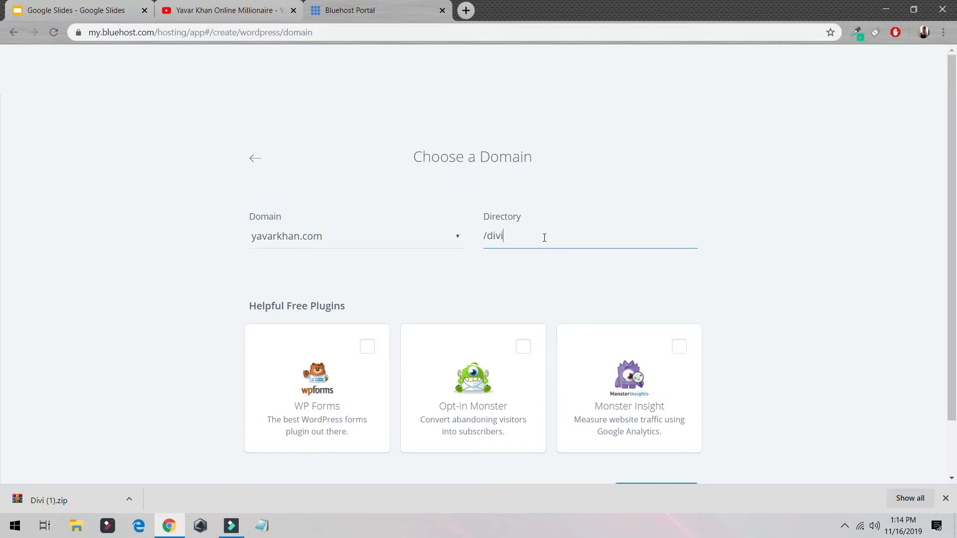
{"action": "left_click", "coordinate": [807, 265]}
{"action": "scroll", "coordinate": [765, 316], "scroll_direction": "down", "scroll_amount": 2}
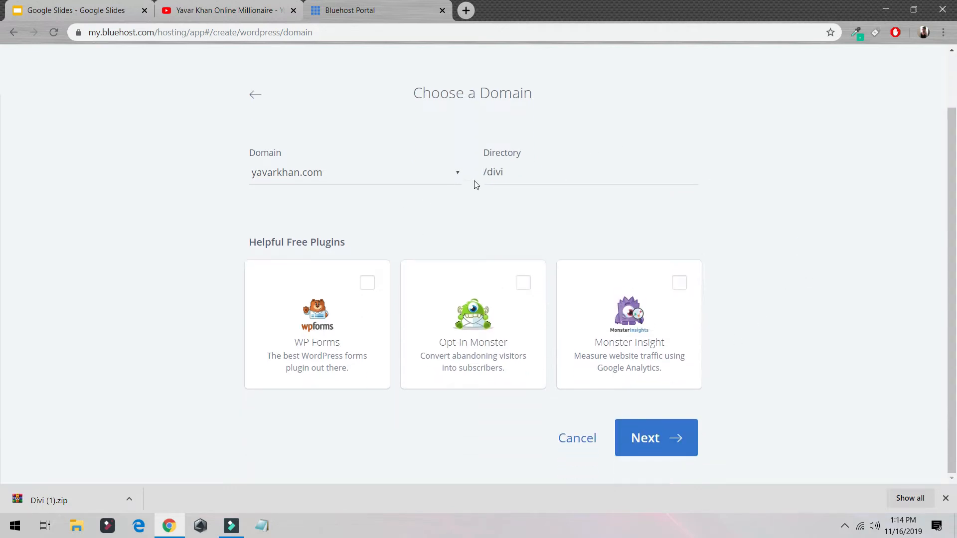
Step: Open the main domain's website in a new browser tab, and return to the Bluehost domain form
{"action": "triple_click", "coordinate": [530, 175]}
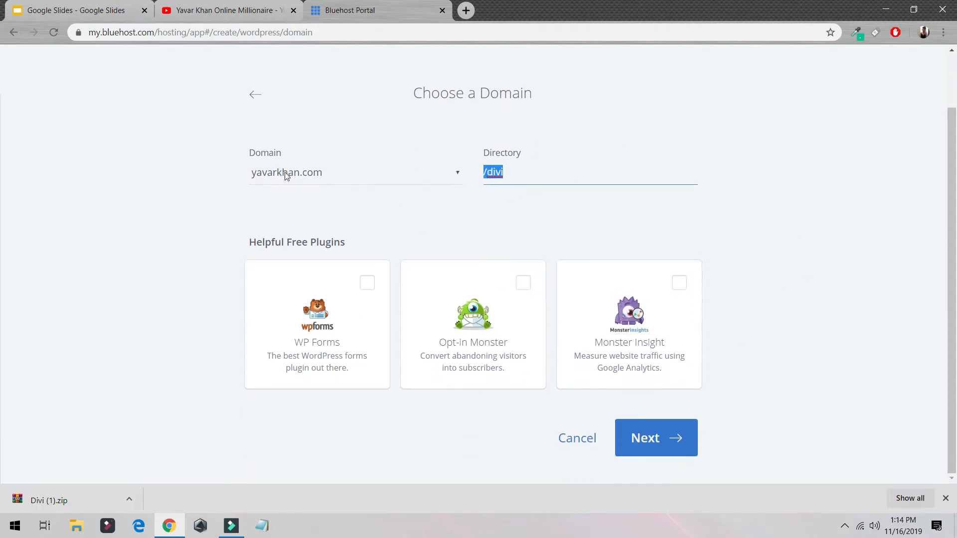
{"action": "left_click", "coordinate": [459, 11]}
{"action": "type", "text": "yavarkhan.com"}
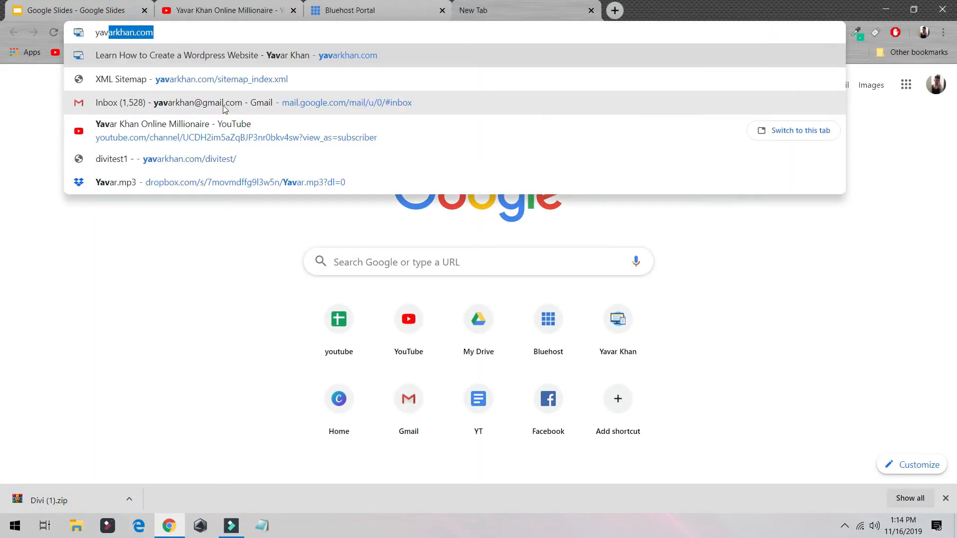
{"action": "key", "text": "Return"}
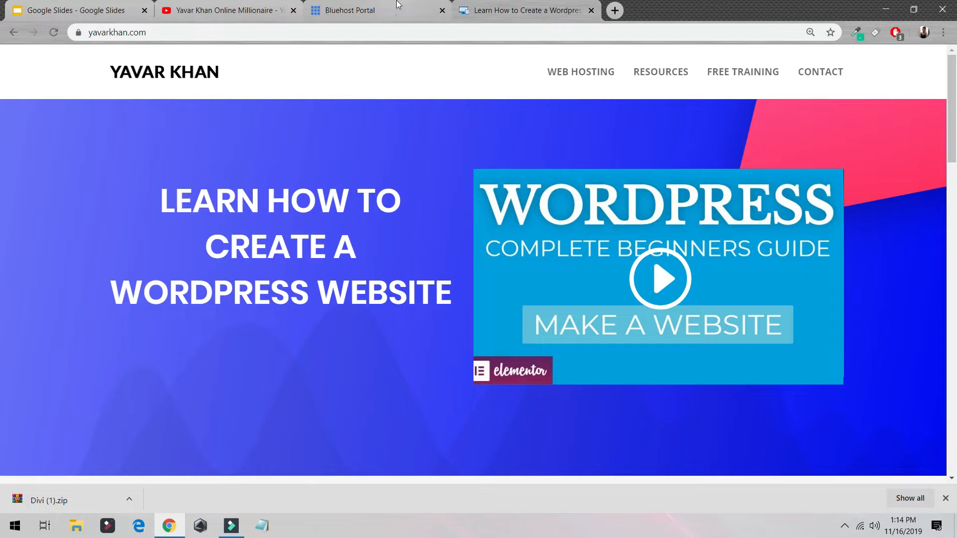
{"action": "left_click", "coordinate": [393, 12]}
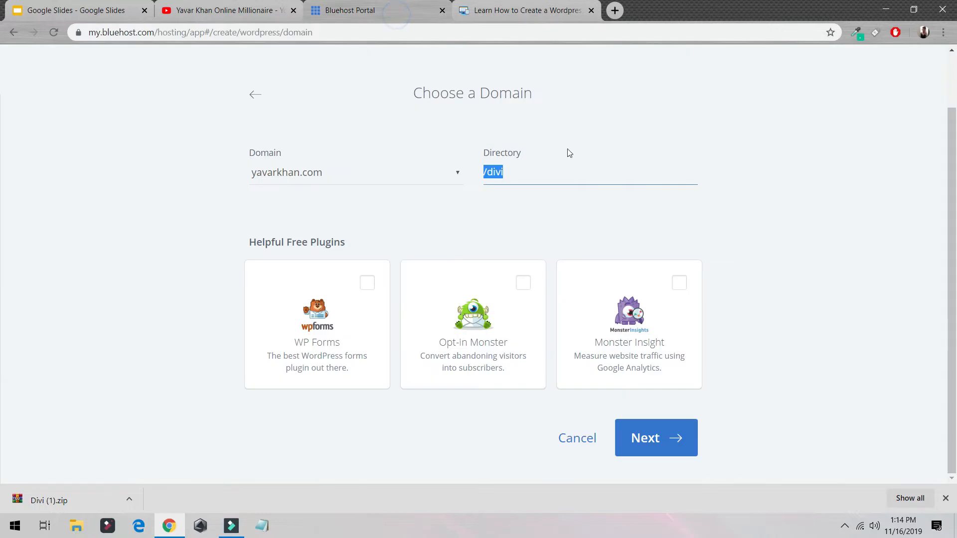
{"action": "left_click", "coordinate": [525, 175]}
{"action": "left_click_drag", "start_coordinate": [536, 172], "coordinate": [465, 172]}
{"action": "left_click", "coordinate": [373, 175]}
{"action": "left_click", "coordinate": [333, 166]}
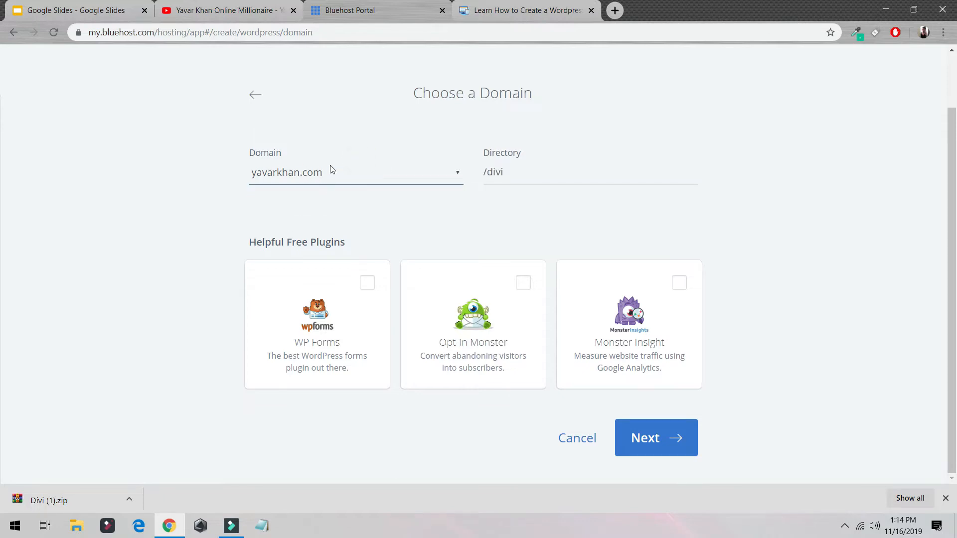
Step: Install WordPress on the chosen main domain and log in to the new site's WordPress dashboard in a separate browser tab
{"action": "left_click", "coordinate": [347, 173]}
{"action": "left_click", "coordinate": [376, 167]}
{"action": "left_click", "coordinate": [647, 437]}
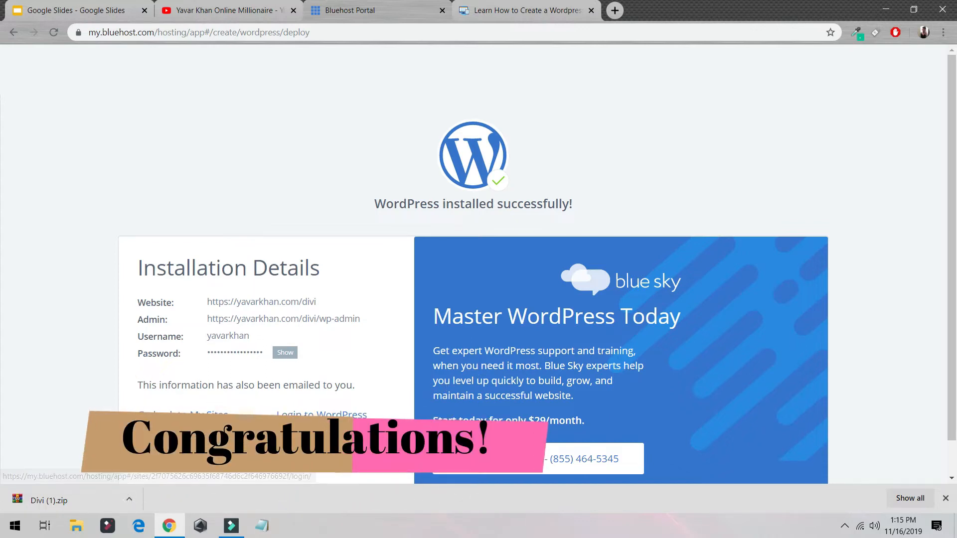
{"action": "middle_click", "coordinate": [301, 414]}
{"action": "left_click", "coordinate": [525, 9]}
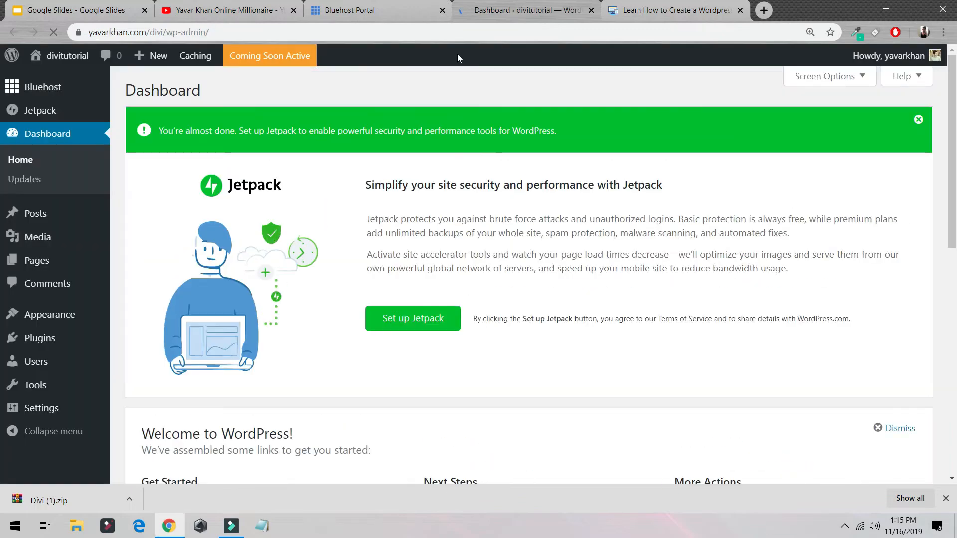
Step: Set the site's permalink structure to Post name and save the changes
{"action": "mouse_move", "coordinate": [77, 413]}
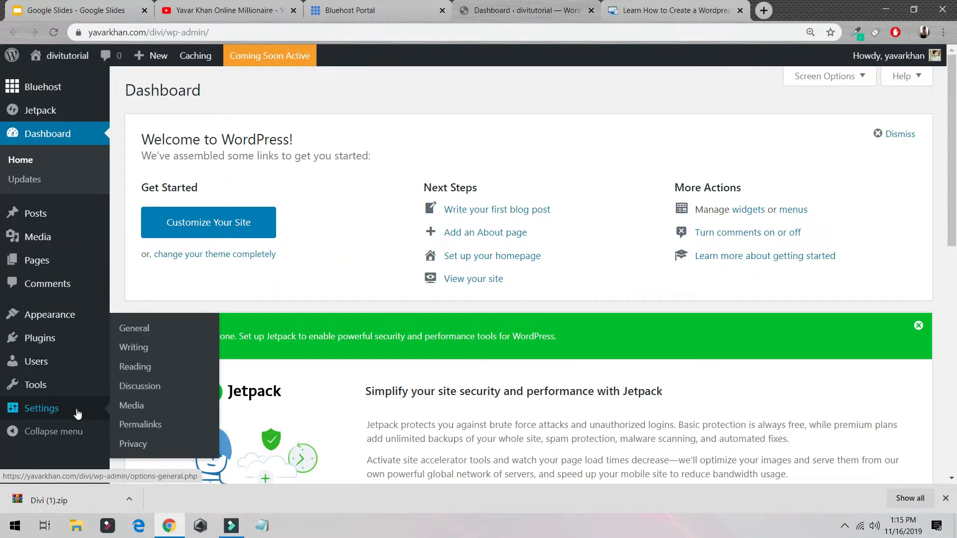
{"action": "left_click", "coordinate": [128, 427]}
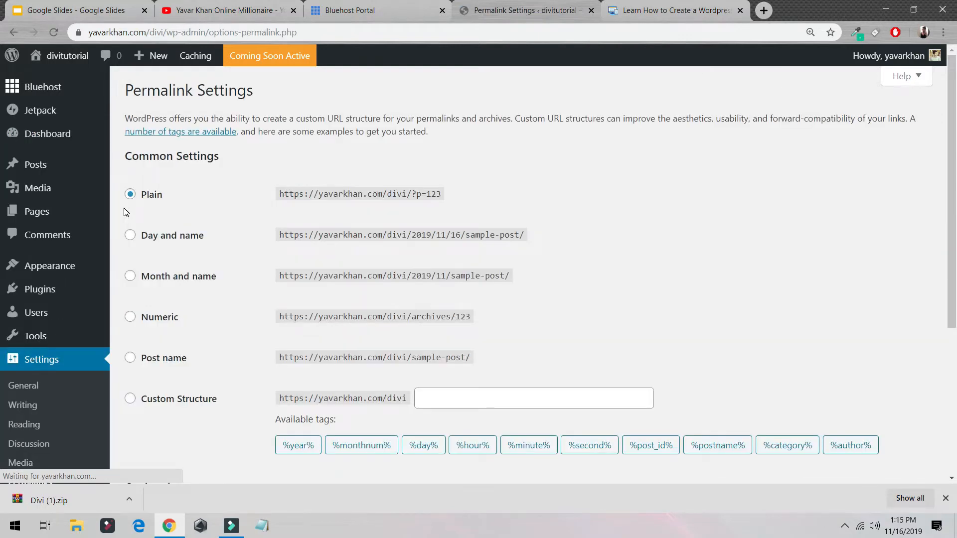
{"action": "left_click", "coordinate": [161, 357]}
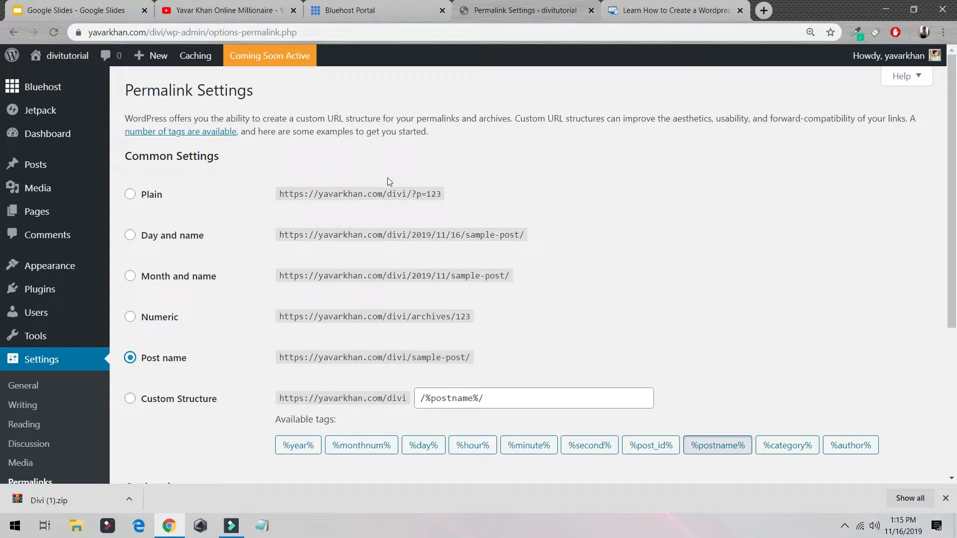
{"action": "left_click_drag", "start_coordinate": [447, 194], "coordinate": [412, 194]}
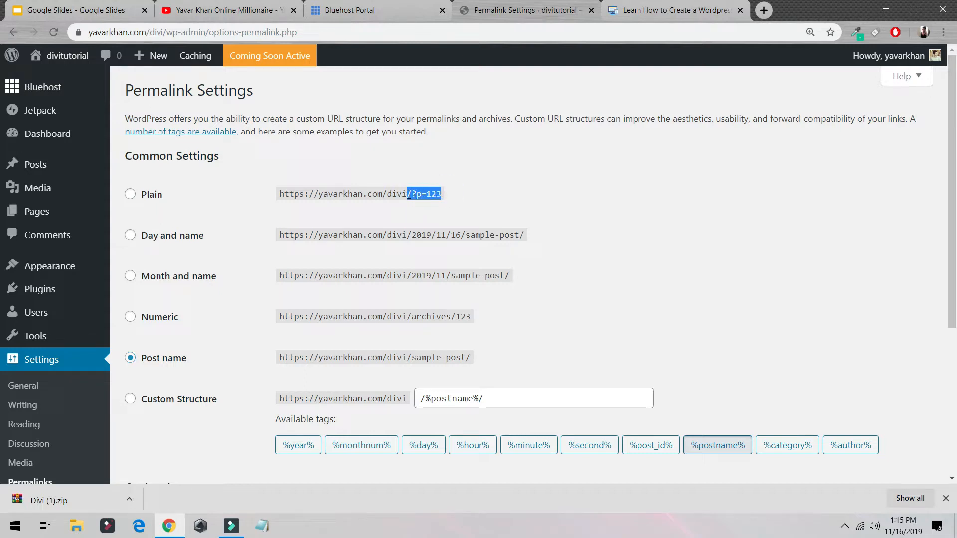
{"action": "left_click_drag", "start_coordinate": [466, 357], "coordinate": [403, 356]}
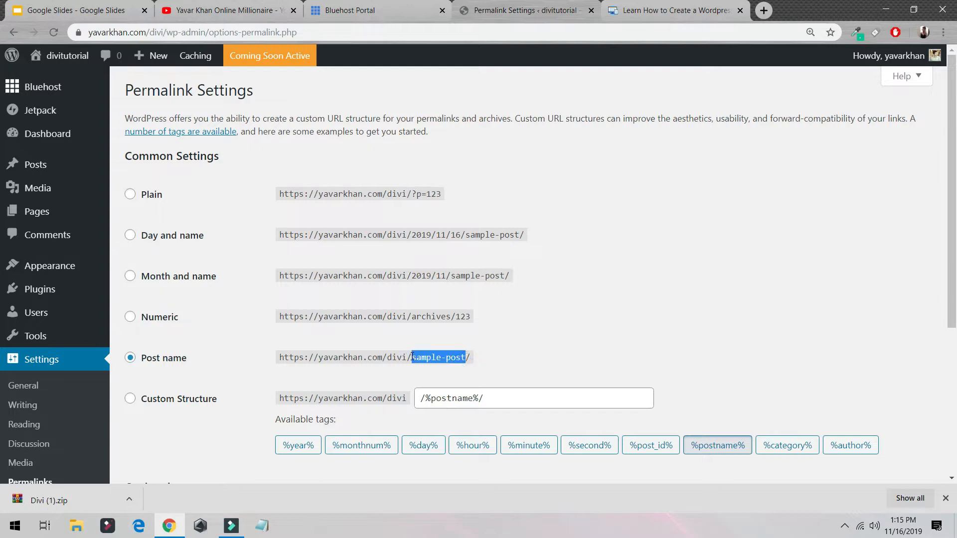
{"action": "scroll", "coordinate": [167, 359], "scroll_direction": "down", "scroll_amount": 5}
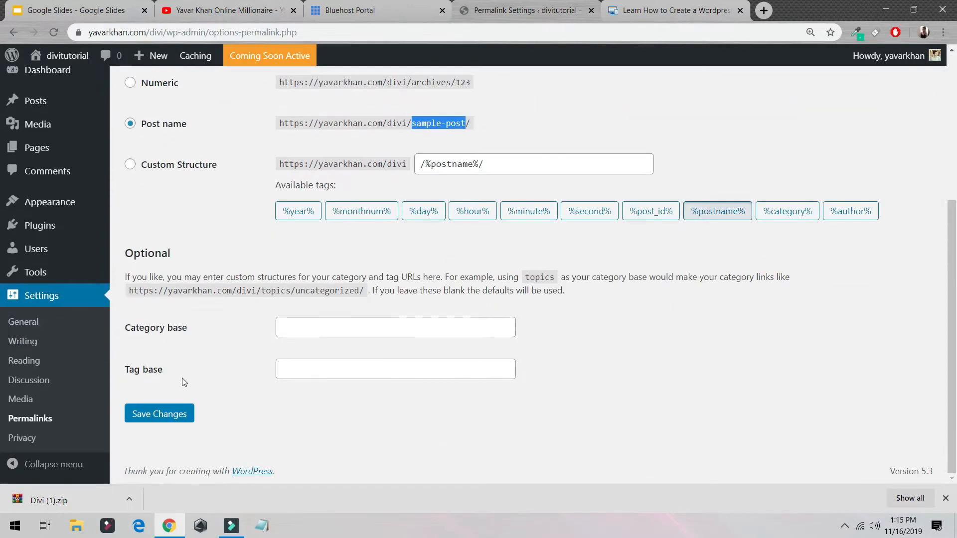
{"action": "left_click", "coordinate": [158, 415]}
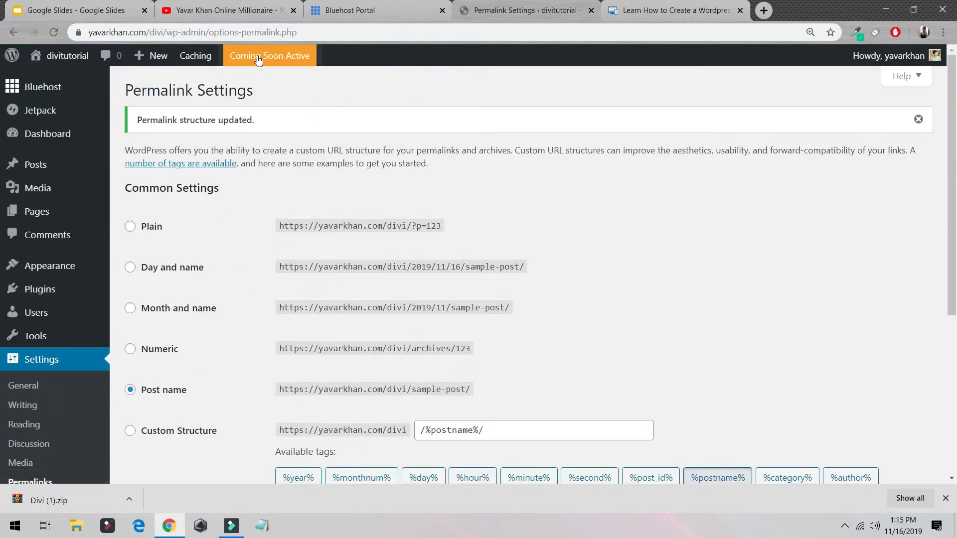
Step: Open the site's Coming Soon notice and check how the /divi address appears to visitors in an incognito window
{"action": "left_click", "coordinate": [281, 61]}
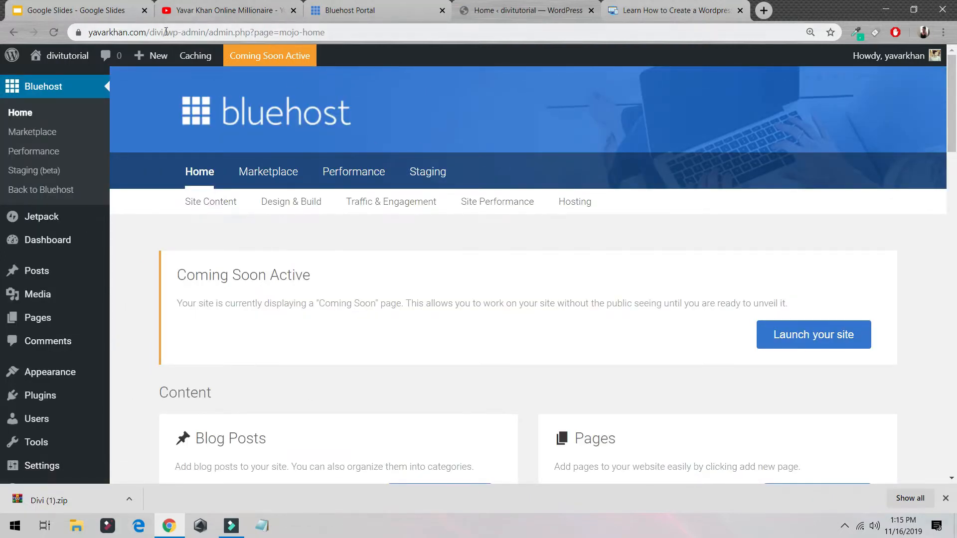
{"action": "left_click_drag", "start_coordinate": [166, 32], "coordinate": [2, 11]}
{"action": "key", "text": "ctrl+c"}
{"action": "key", "text": "ctrl+shift+n"}
{"action": "key", "text": "ctrl+v"}
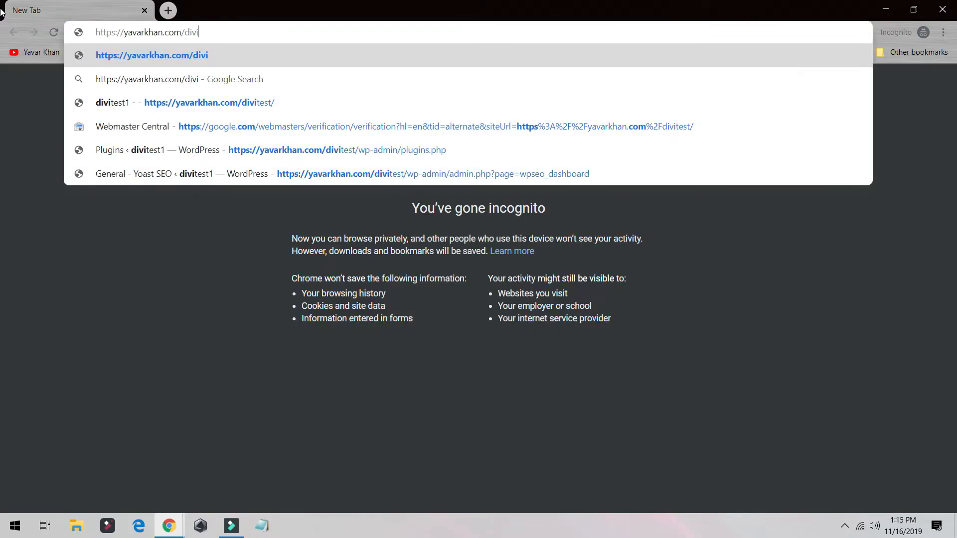
{"action": "key", "text": "Return"}
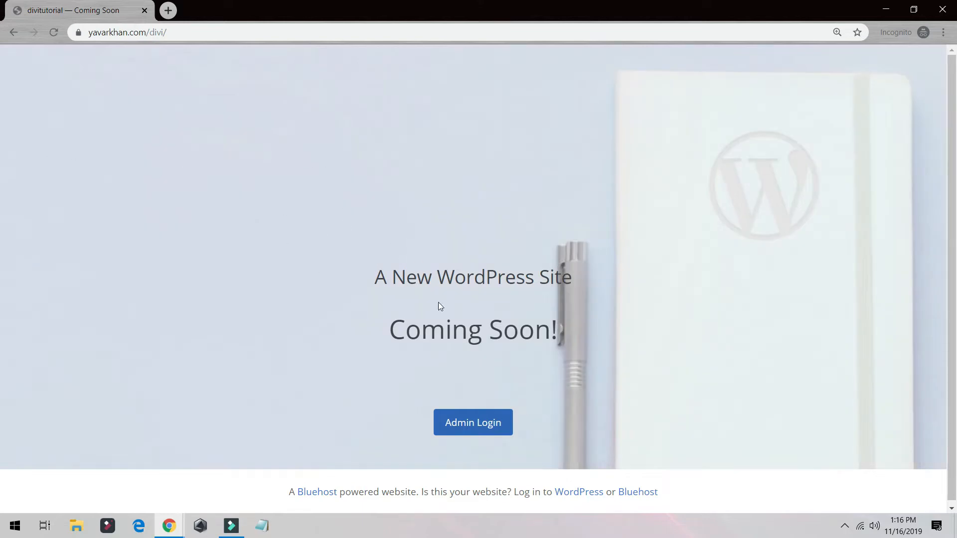
{"action": "key", "text": "ctrl+w"}
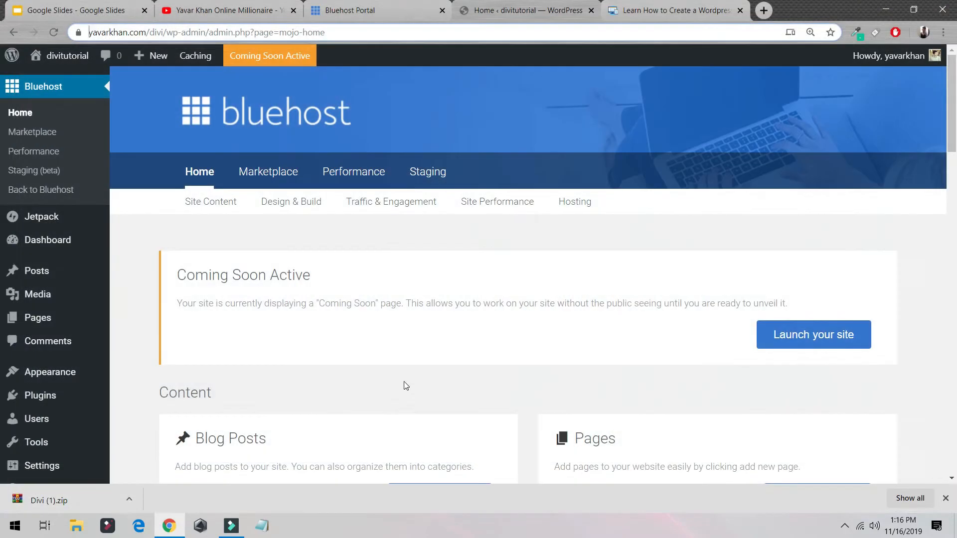
Step: Launch the site to the public and check its /divi home page in an incognito window
{"action": "left_click", "coordinate": [811, 330]}
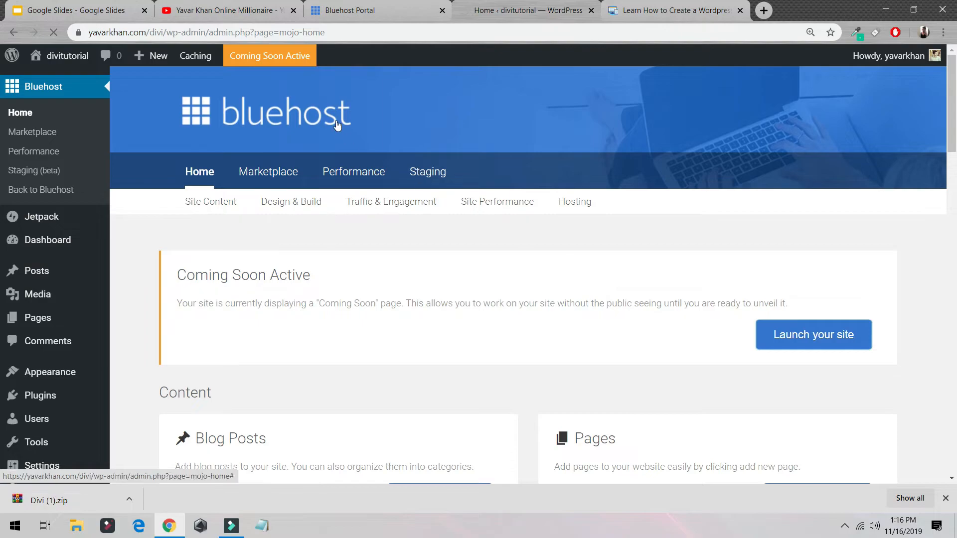
{"action": "key", "text": "ctrl+shift+n"}
{"action": "key", "text": "ctrl+v"}
{"action": "key", "text": "Return"}
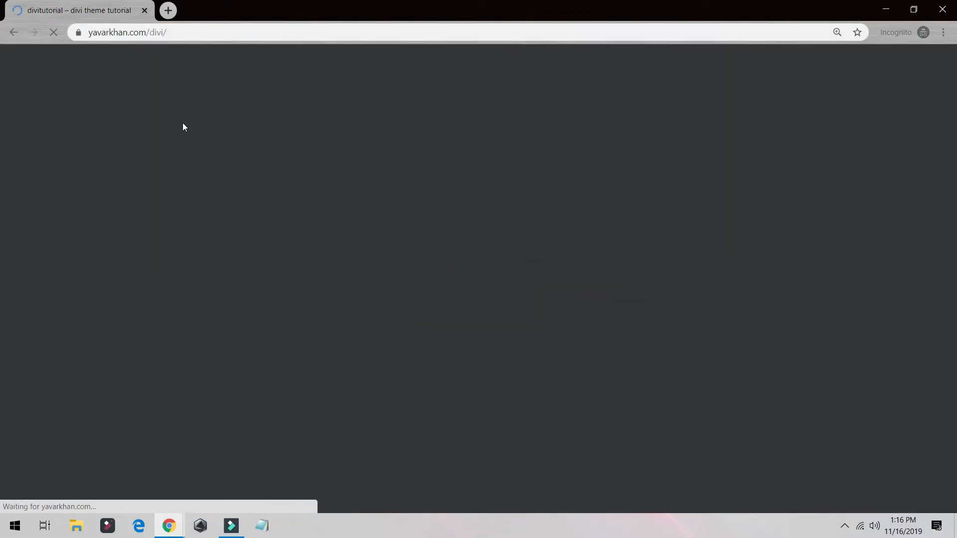
{"action": "scroll", "coordinate": [489, 279], "scroll_direction": "down", "scroll_amount": 5}
{"action": "scroll", "coordinate": [471, 387], "scroll_direction": "up", "scroll_amount": 5}
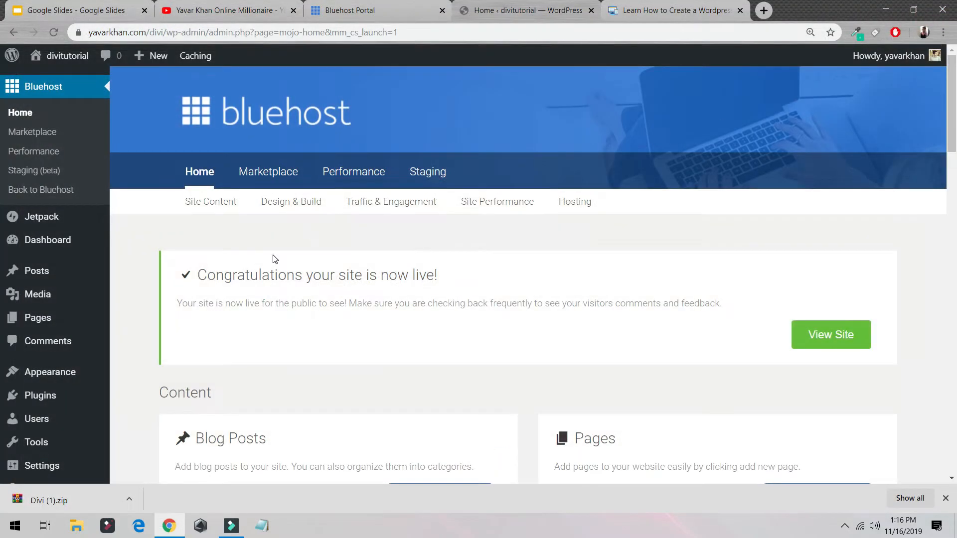
Step: Open the site's page of installed themes
{"action": "mouse_move", "coordinate": [63, 380]}
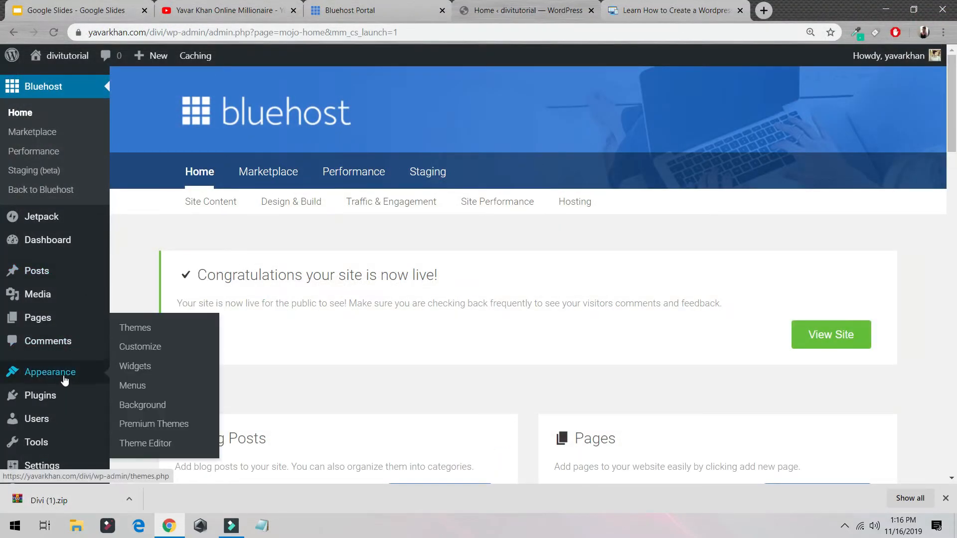
{"action": "left_click", "coordinate": [148, 327]}
Step: Search for elegant theme in an incognito window and go through the official Elegant Themes site to its pricing
{"action": "key", "text": "ctrl+shift+n"}
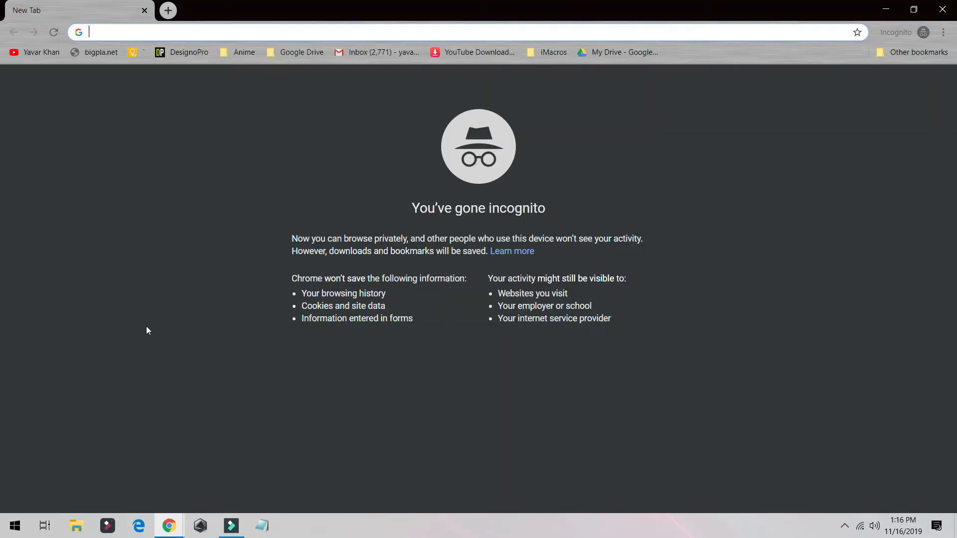
{"action": "type", "text": "ekle"}
{"action": "key", "text": "BackSpace"}
{"action": "key", "text": "BackSpace"}
{"action": "type", "text": "l"}
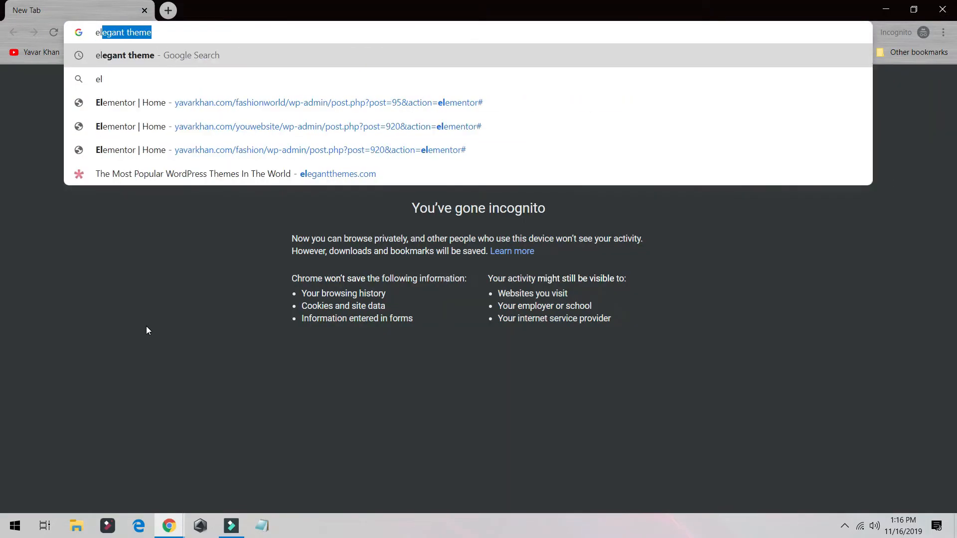
{"action": "key", "text": "Return"}
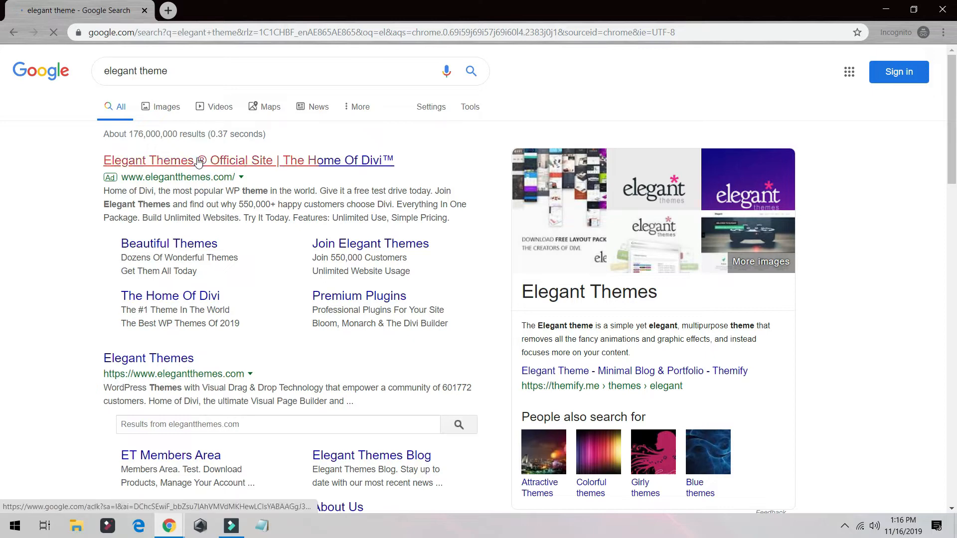
{"action": "left_click", "coordinate": [198, 161]}
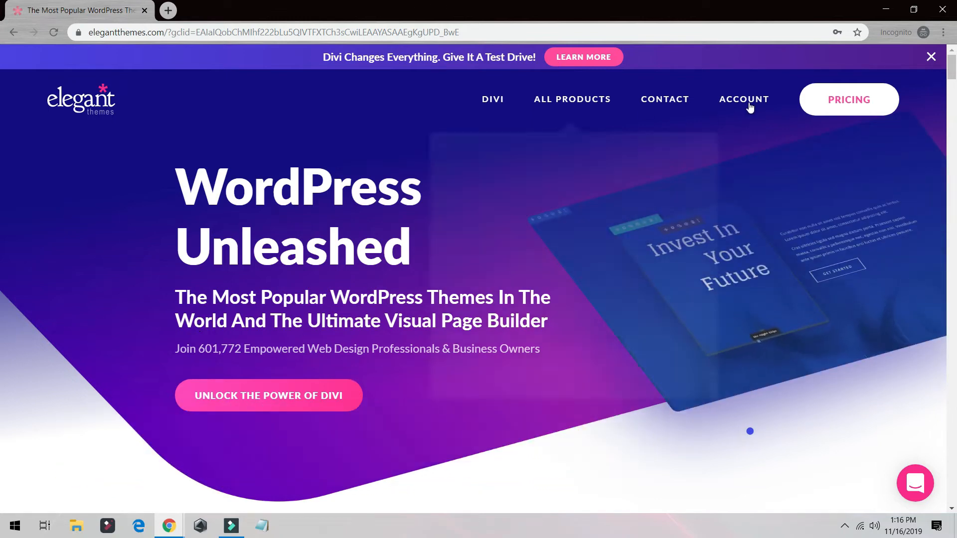
{"action": "left_click", "coordinate": [841, 110]}
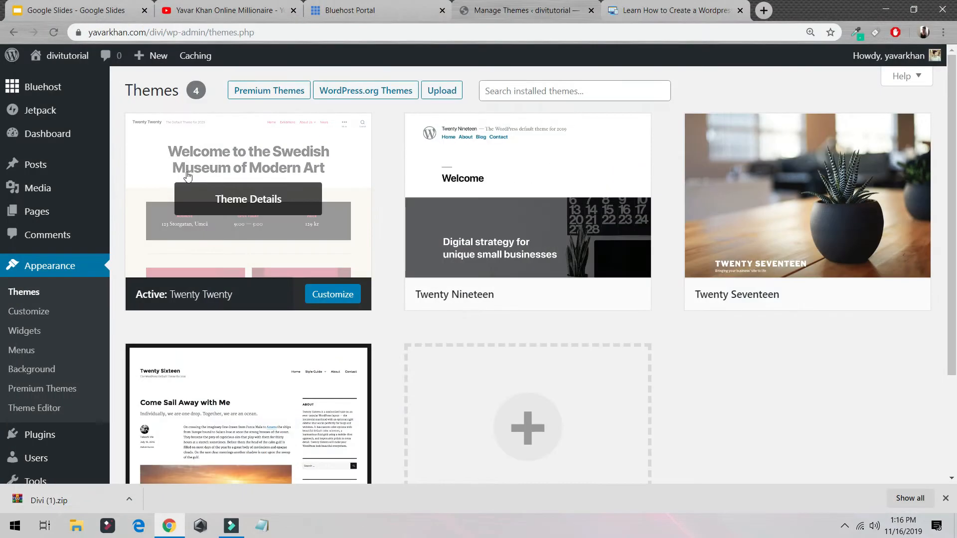
Step: Return to the site's installed themes and start adding a new theme
{"action": "key", "text": "alt+Tab"}
{"action": "left_click", "coordinate": [301, 235]}
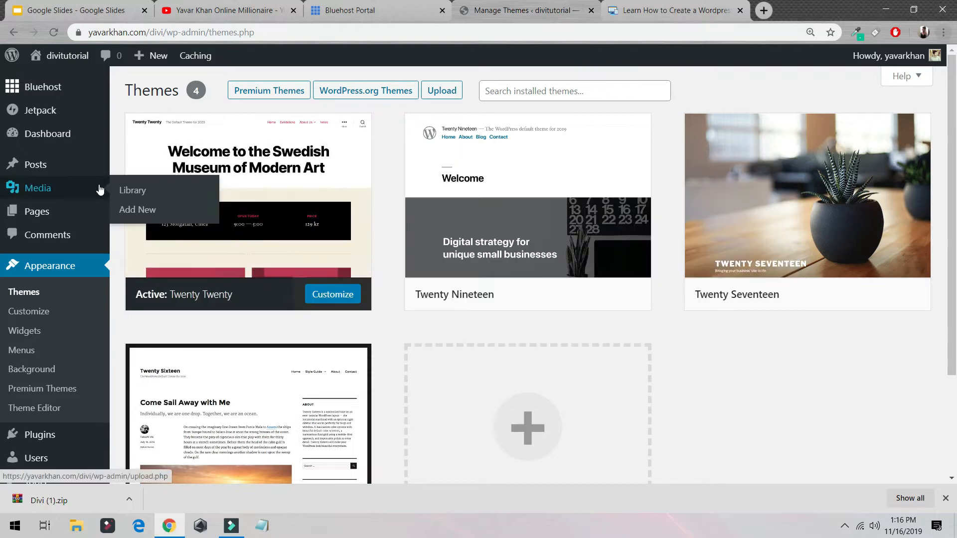
{"action": "left_click", "coordinate": [527, 427]}
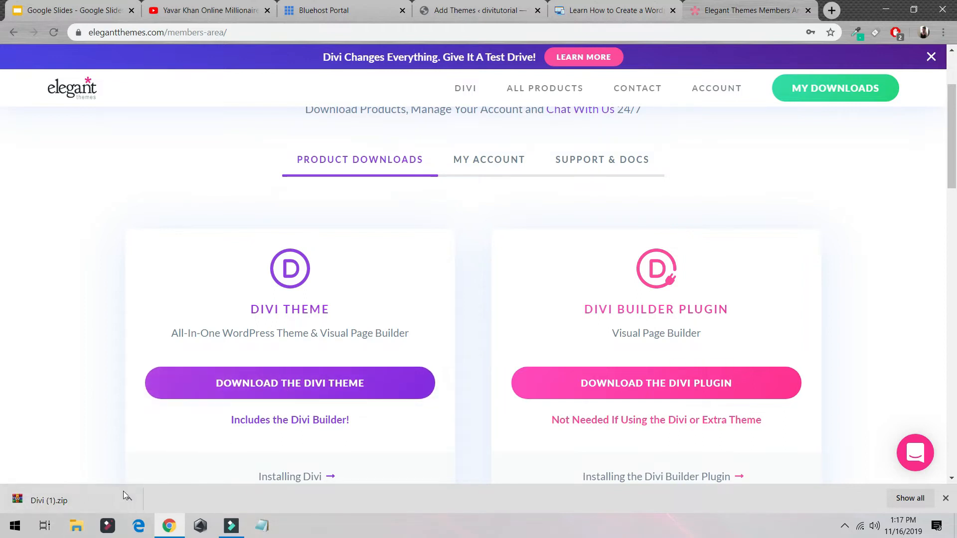
Step: Download the Divi theme from the Elegant Themes members area, and close that tab and the main domain's website tab
{"action": "left_click", "coordinate": [284, 390]}
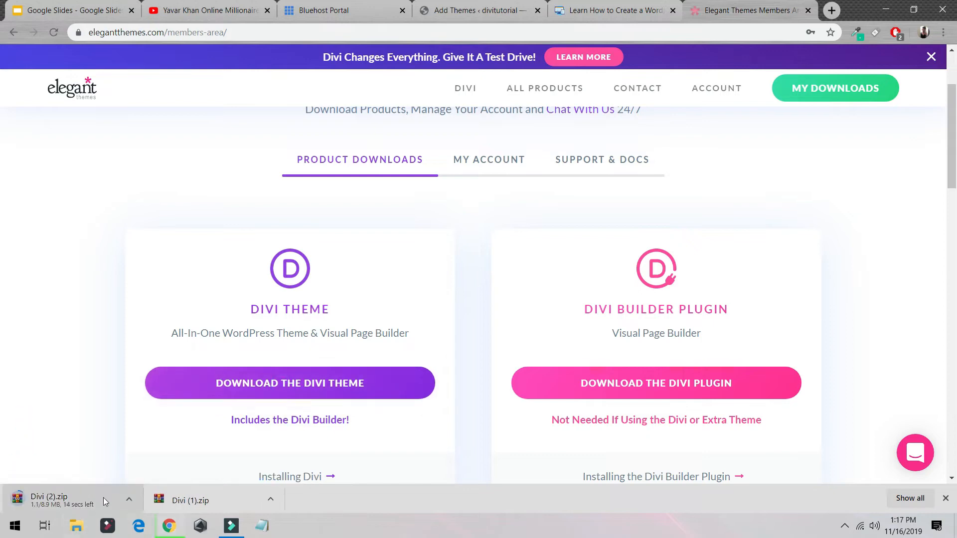
{"action": "key", "text": "ctrl+w"}
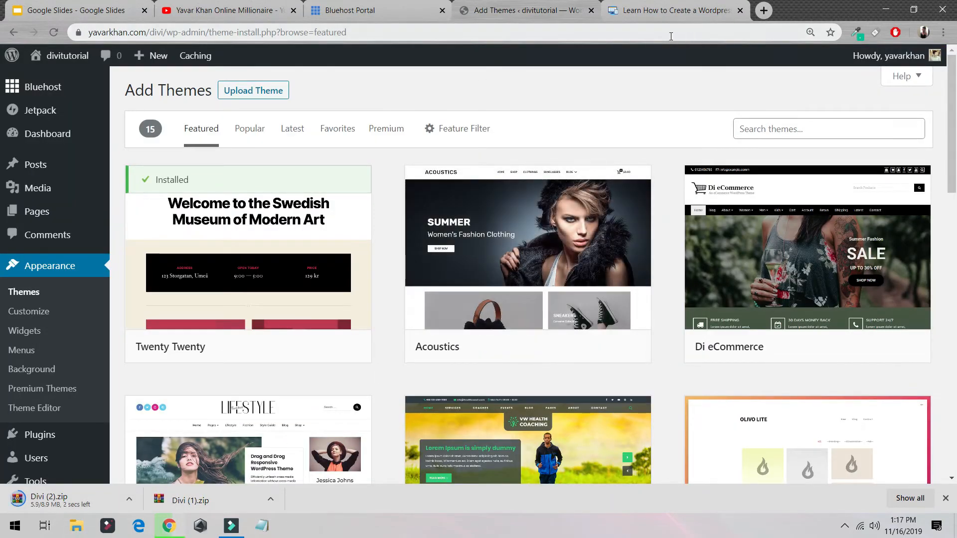
{"action": "left_click", "coordinate": [739, 10]}
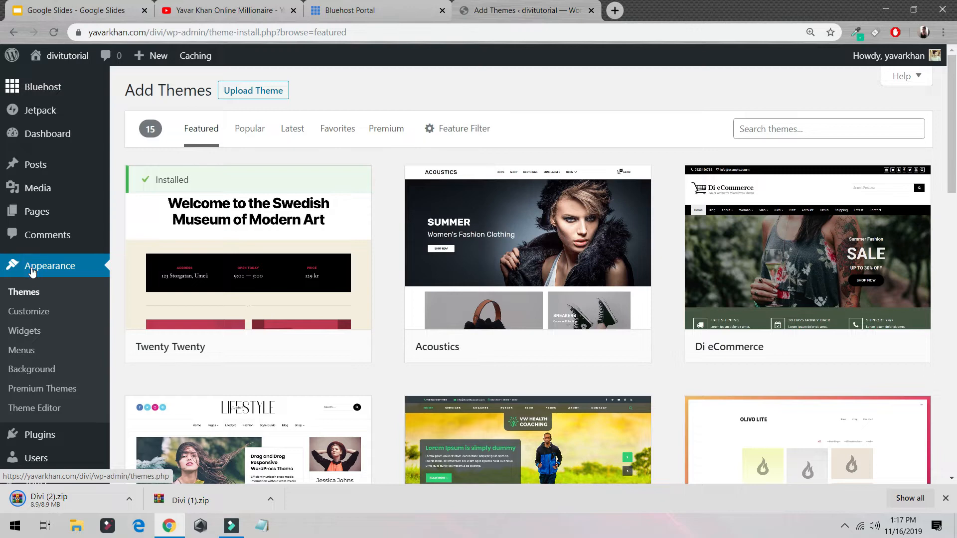
Step: Go from the installed themes to the upload form for a zipped theme
{"action": "left_click", "coordinate": [23, 293]}
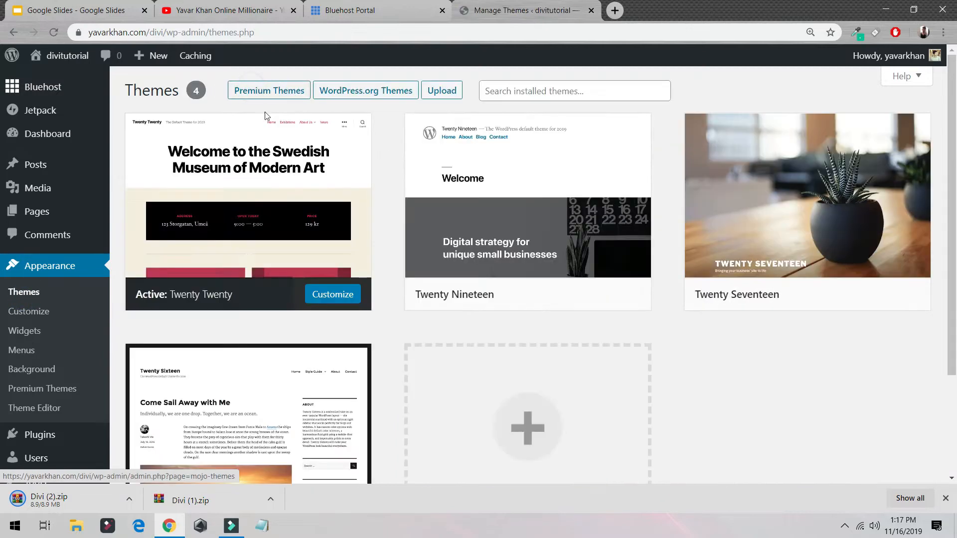
{"action": "left_click", "coordinate": [442, 90]}
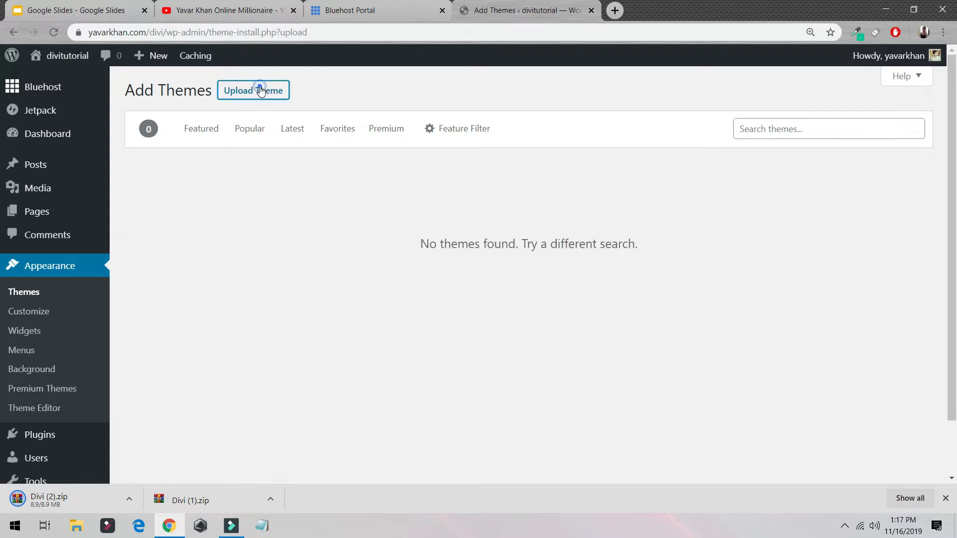
{"action": "left_click", "coordinate": [260, 90]}
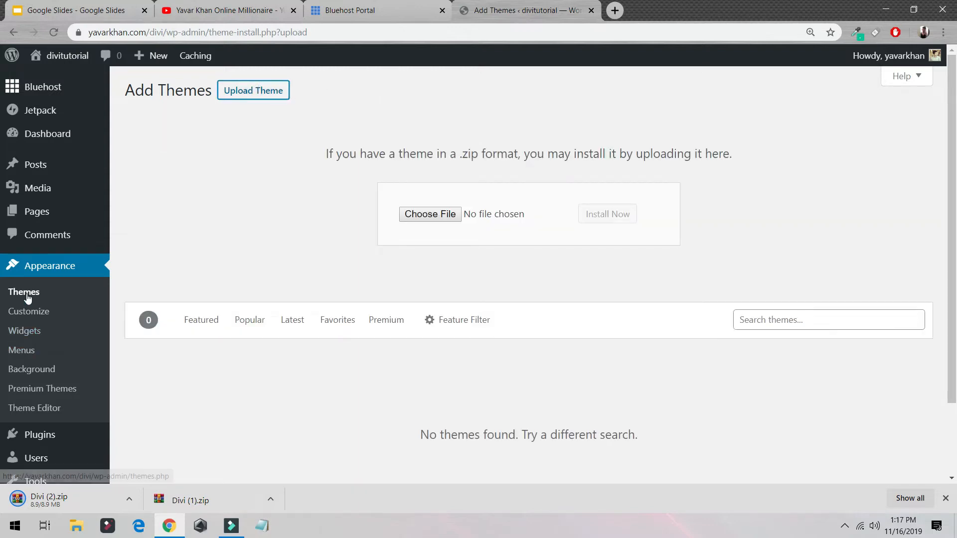
Step: Upload the downloaded Divi (2).zip as a new theme from the installed themes page and install it
{"action": "left_click", "coordinate": [48, 268]}
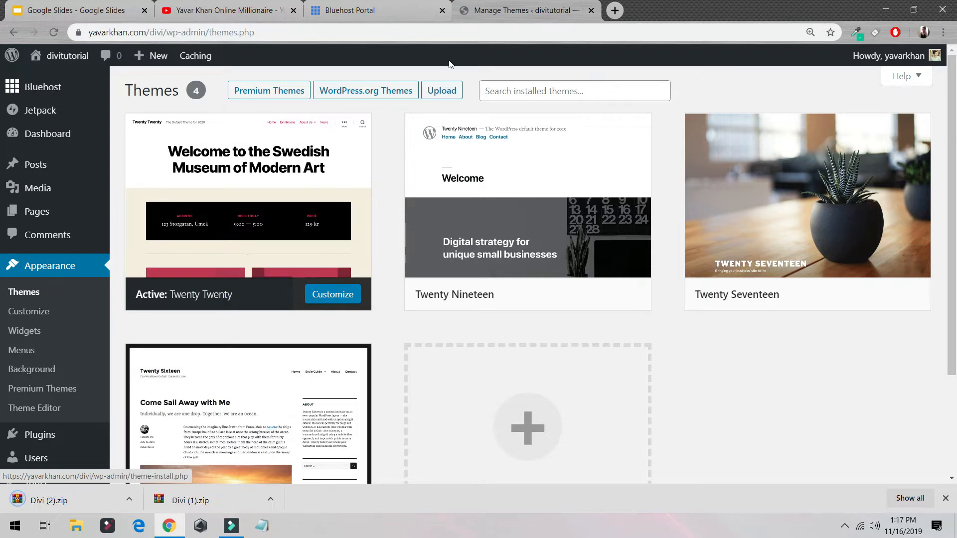
{"action": "left_click", "coordinate": [442, 91]}
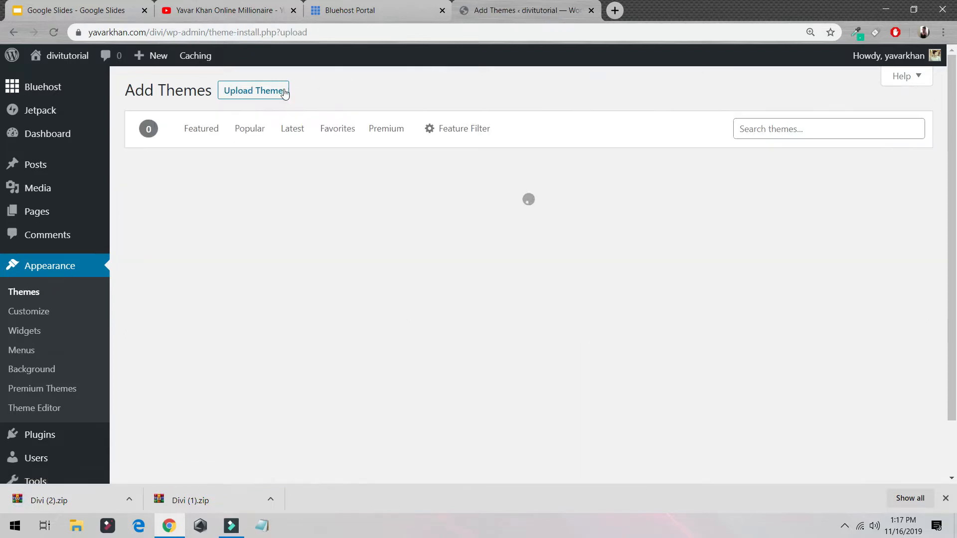
{"action": "left_click", "coordinate": [259, 92]}
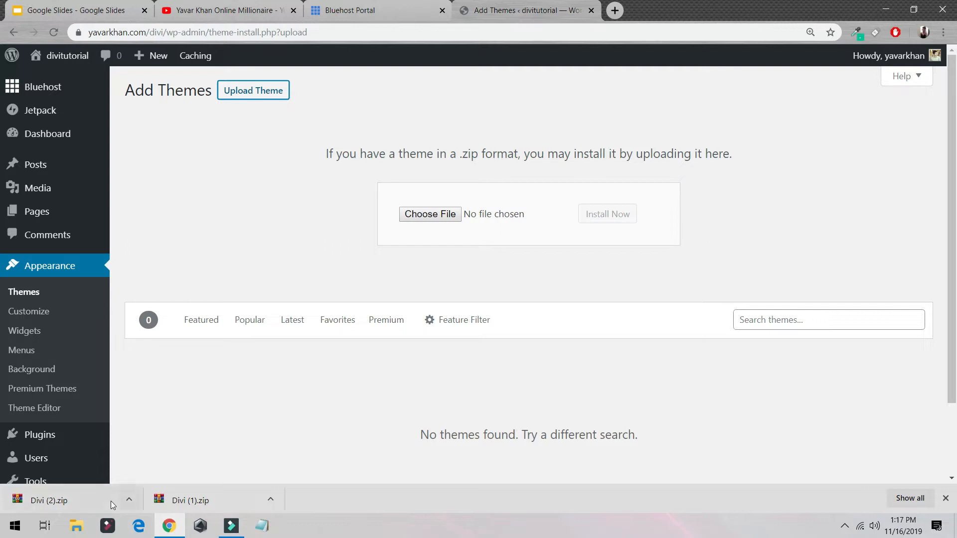
{"action": "left_click_drag", "start_coordinate": [111, 504], "coordinate": [449, 216]}
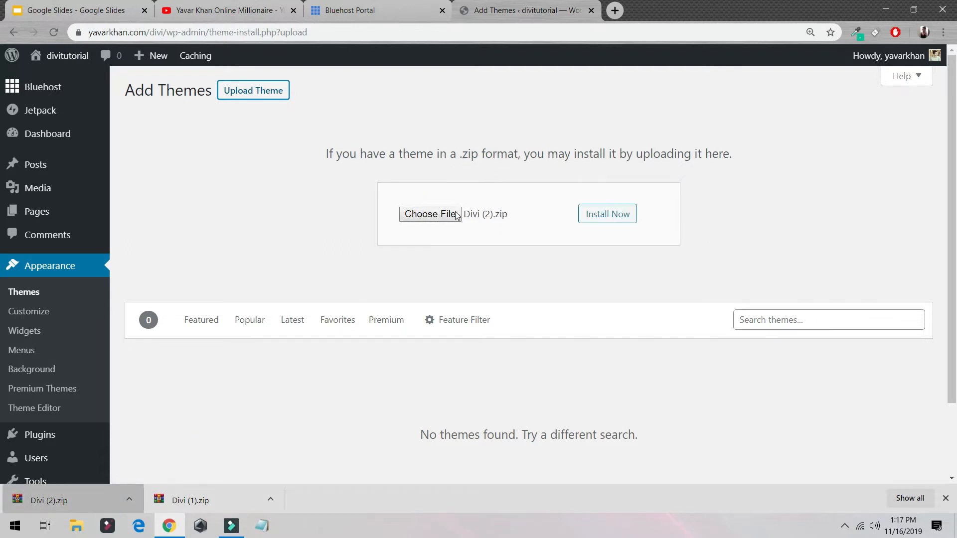
{"action": "left_click", "coordinate": [596, 217]}
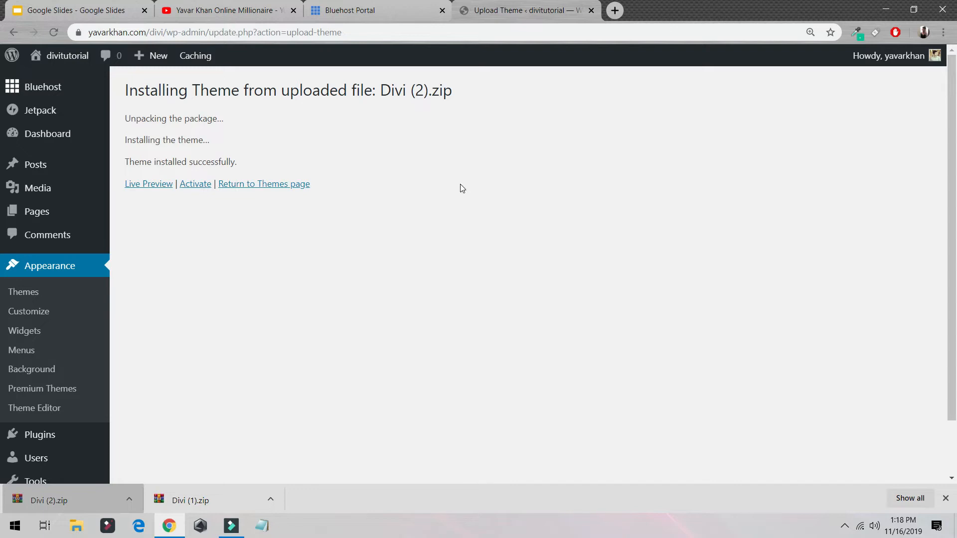
Step: Activate the installed Divi theme, check the site's front end in a new tab, and return to the themes page
{"action": "left_click", "coordinate": [195, 185]}
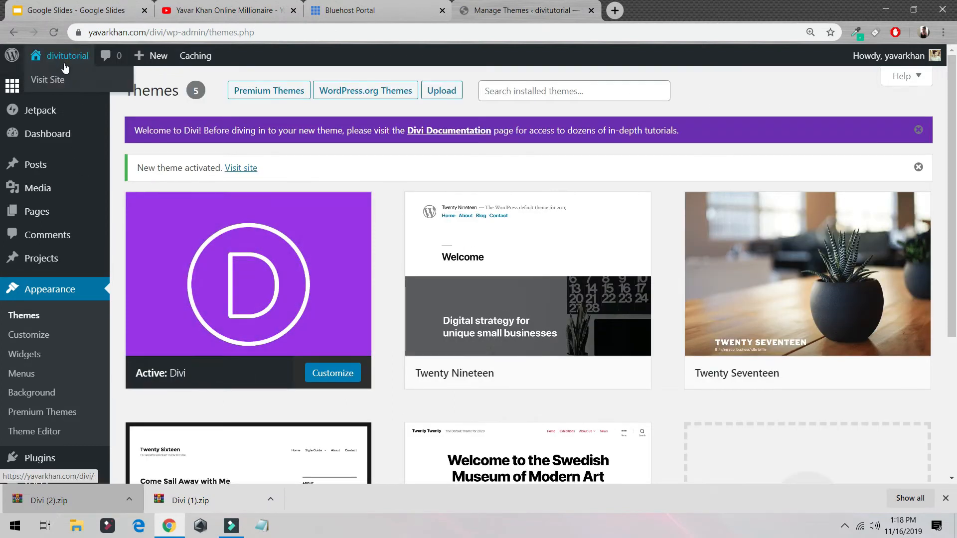
{"action": "middle_click", "coordinate": [57, 81]}
{"action": "left_click", "coordinate": [661, 10]}
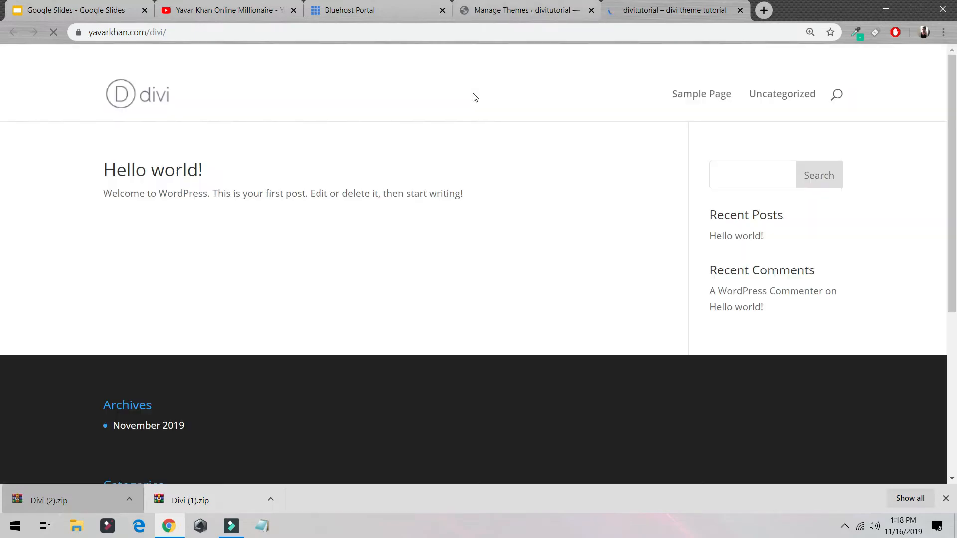
{"action": "left_click", "coordinate": [563, 11]}
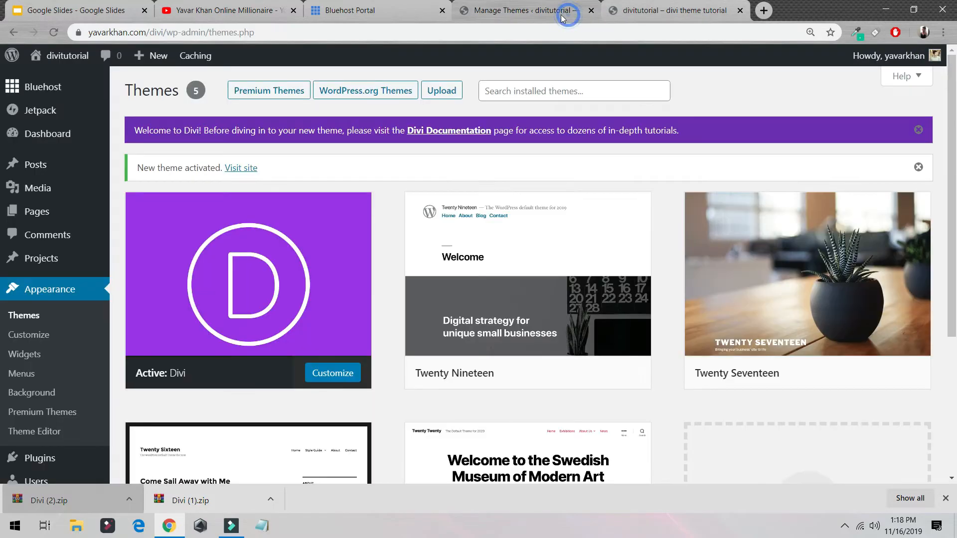
Step: Open Divi's Theme Options in a new tab and bring up the image chooser for the logo
{"action": "scroll", "coordinate": [249, 299], "scroll_direction": "down", "scroll_amount": 4}
{"action": "mouse_move", "coordinate": [44, 440]}
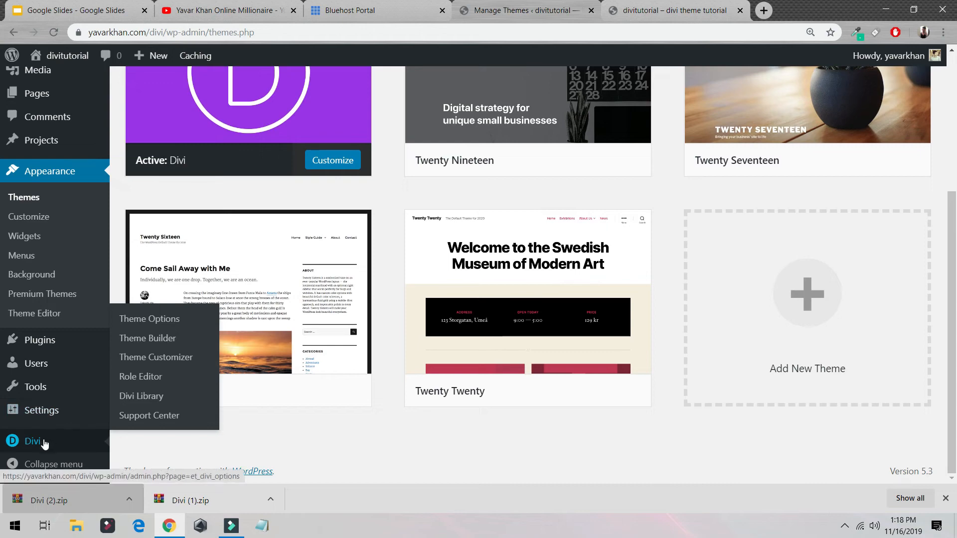
{"action": "left_click", "coordinate": [145, 320], "text": "ctrl"}
{"action": "left_click", "coordinate": [727, 10]}
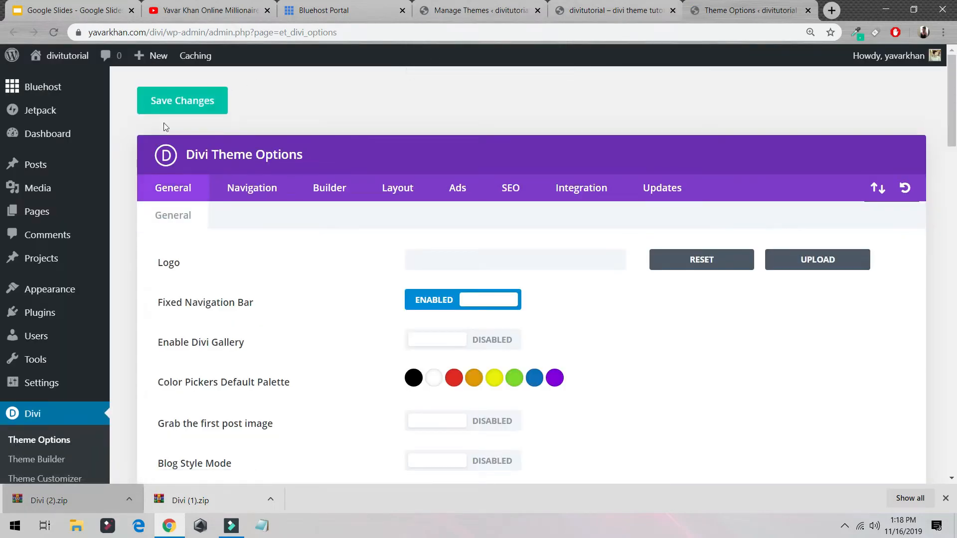
{"action": "left_click", "coordinate": [798, 263]}
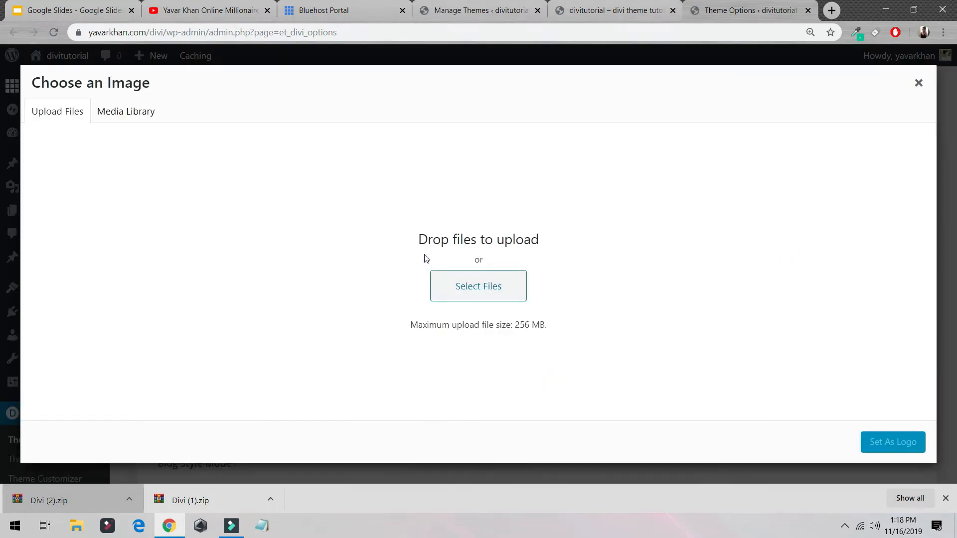
Step: Look through the YouTube channel's uploaded videos for tutorials on creating a free logo
{"action": "left_click", "coordinate": [205, 10]}
{"action": "scroll", "coordinate": [413, 239], "scroll_direction": "down", "scroll_amount": 5}
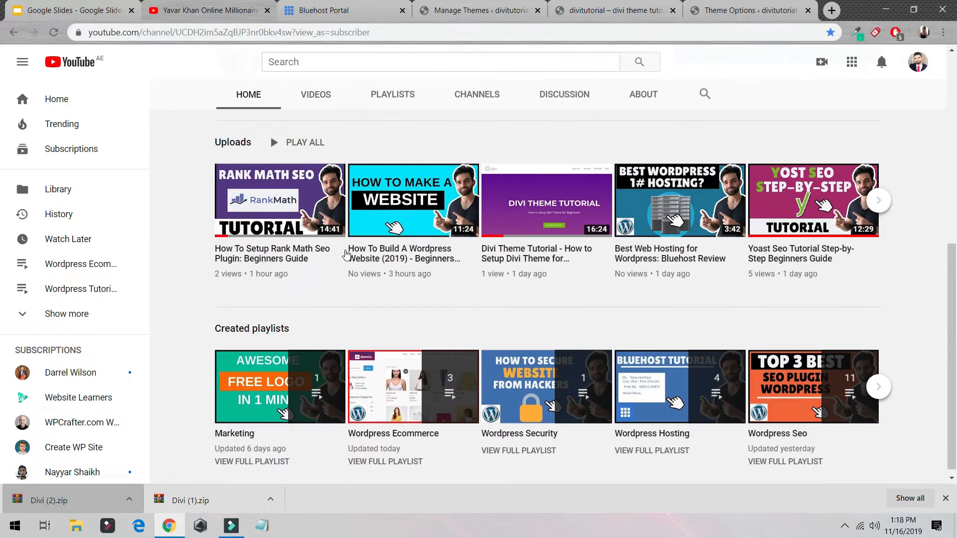
{"action": "scroll", "coordinate": [353, 220], "scroll_direction": "up", "scroll_amount": 5}
{"action": "left_click", "coordinate": [312, 287]}
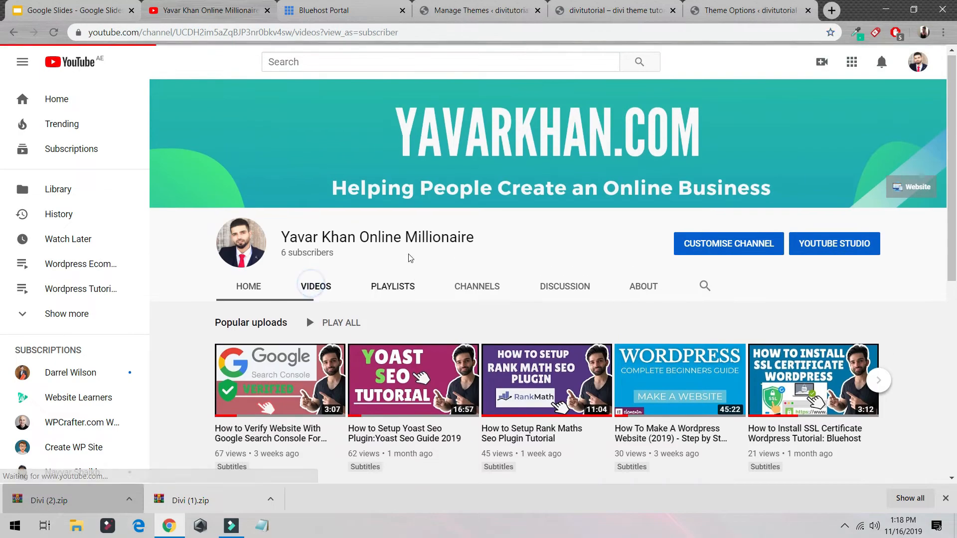
{"action": "scroll", "coordinate": [420, 275], "scroll_direction": "down", "scroll_amount": 7}
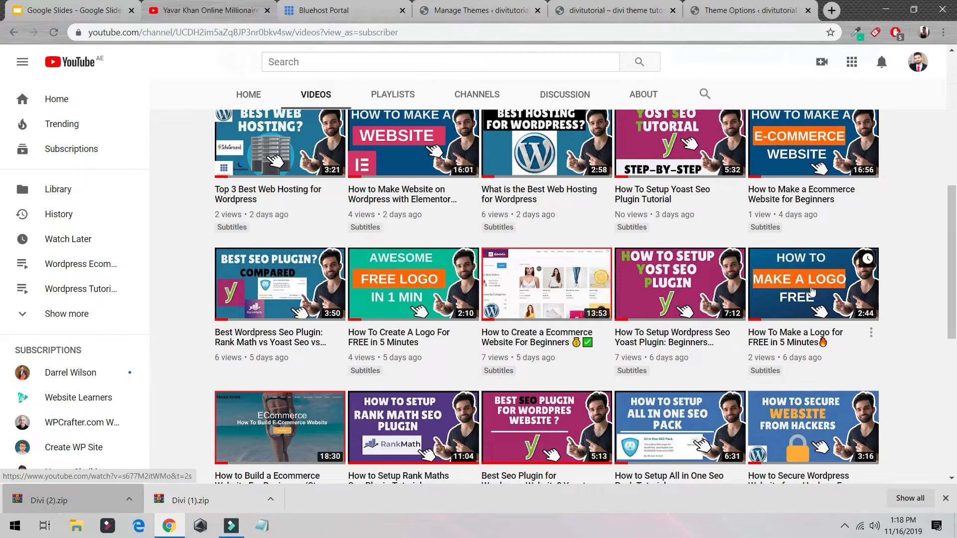
{"action": "scroll", "coordinate": [420, 275], "scroll_direction": "down", "scroll_amount": 3}
{"action": "scroll", "coordinate": [230, 199], "scroll_direction": "down", "scroll_amount": 5}
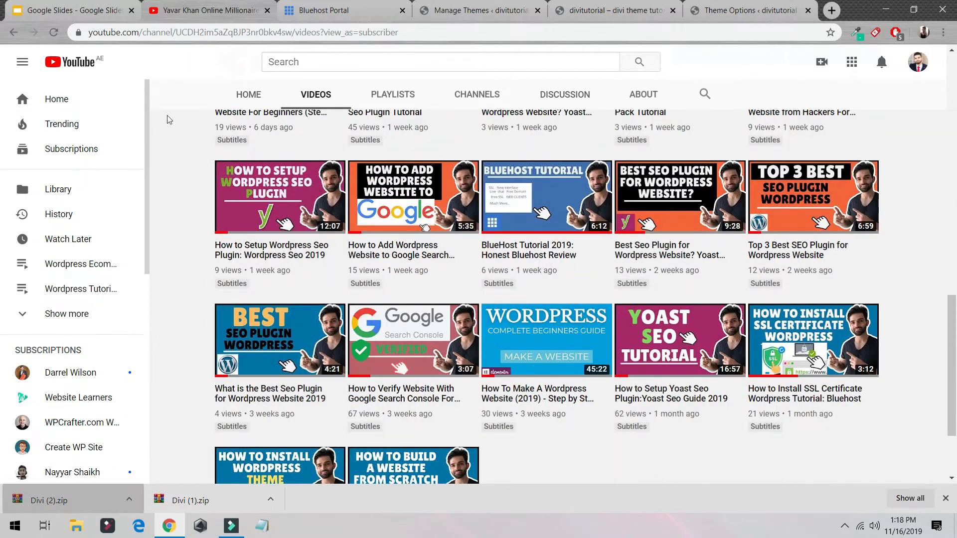
{"action": "scroll", "coordinate": [448, 246], "scroll_direction": "up", "scroll_amount": 5}
{"action": "scroll", "coordinate": [448, 246], "scroll_direction": "up", "scroll_amount": 5}
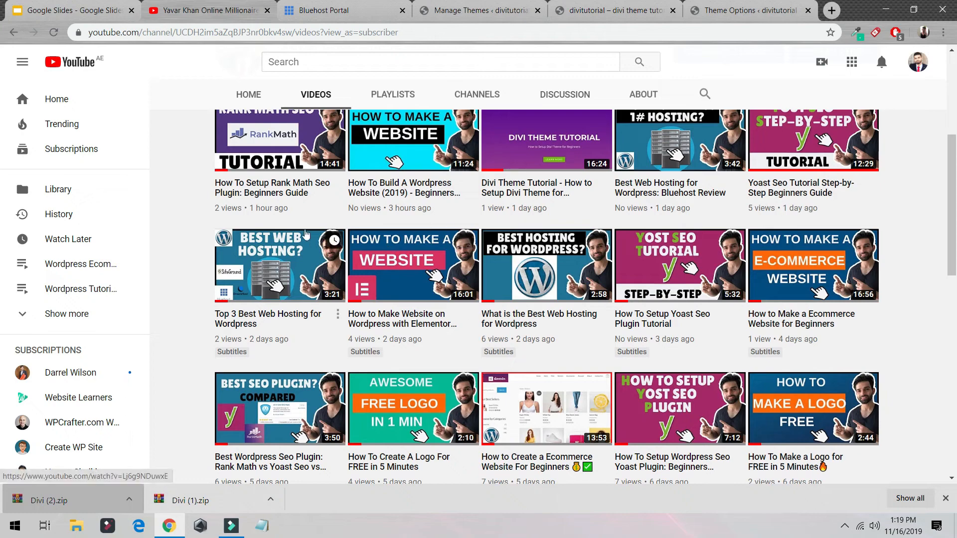
{"action": "scroll", "coordinate": [412, 254], "scroll_direction": "up", "scroll_amount": 3}
{"action": "scroll", "coordinate": [514, 305], "scroll_direction": "down", "scroll_amount": 3}
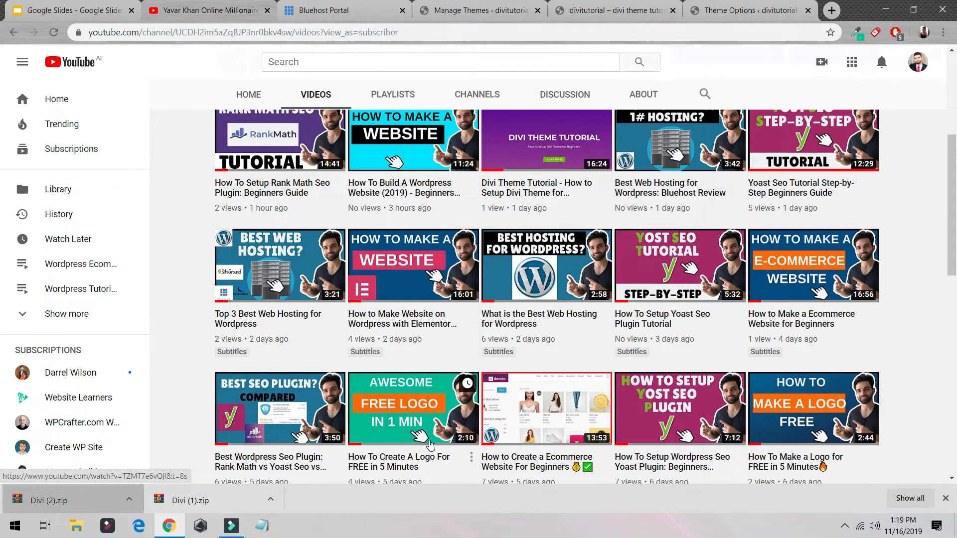
Step: Back in the Divi Theme Options, upload the logo PNG from Downloads, set it as the logo and save the changes
{"action": "left_click", "coordinate": [765, 11]}
{"action": "left_click", "coordinate": [477, 275]}
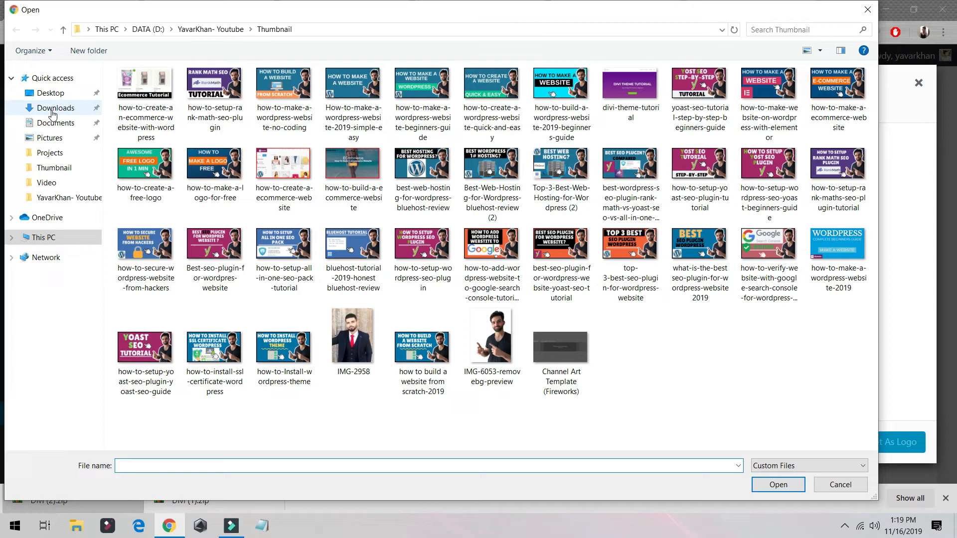
{"action": "left_click", "coordinate": [50, 108]}
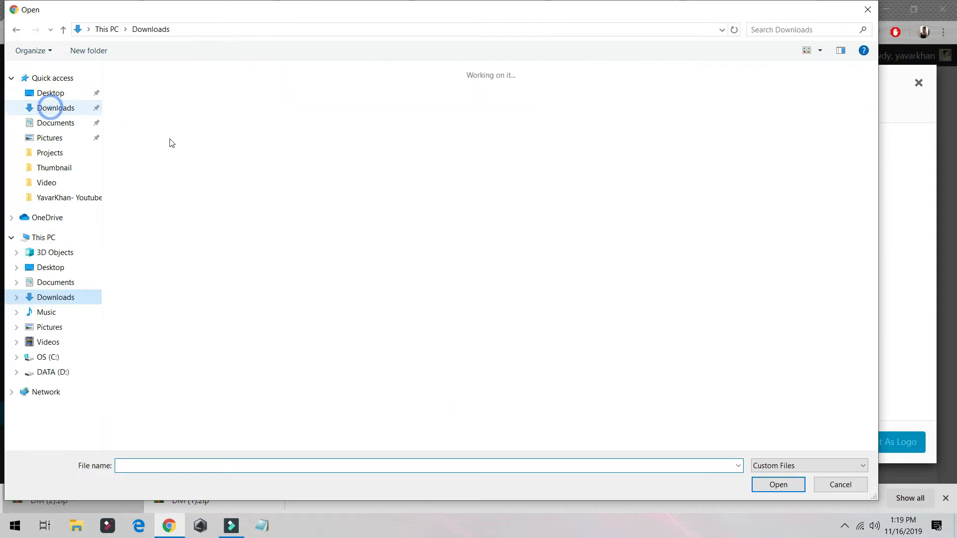
{"action": "double_click", "coordinate": [533, 220]}
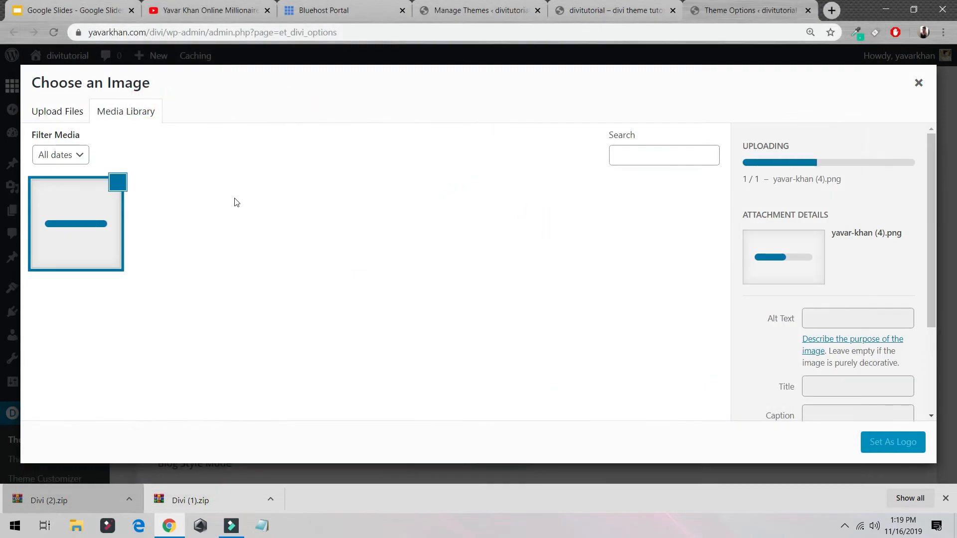
{"action": "left_click", "coordinate": [885, 443]}
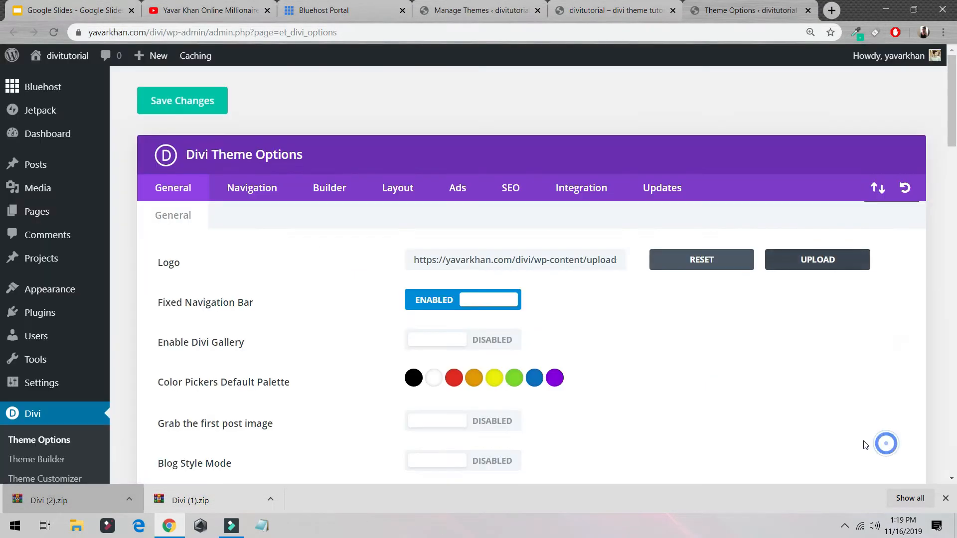
{"action": "left_click", "coordinate": [190, 107]}
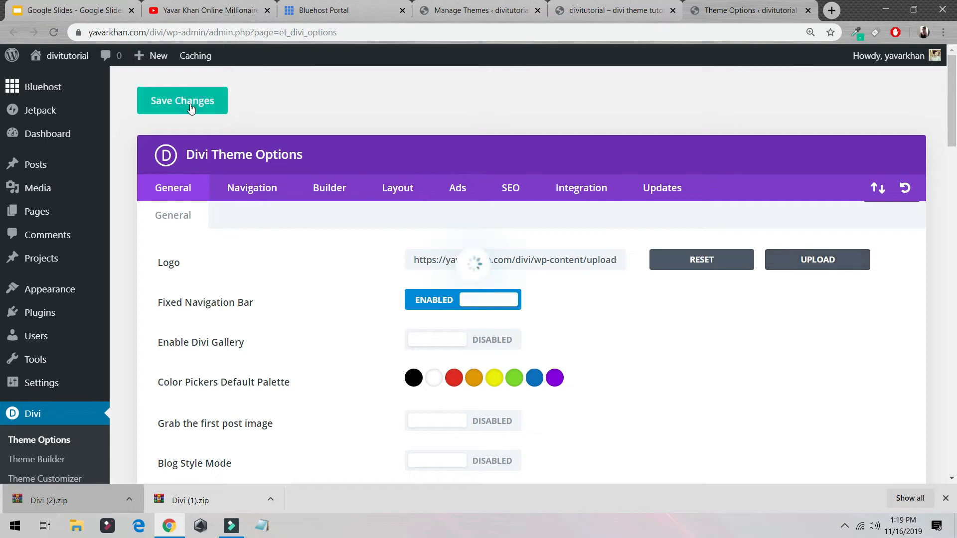
Step: Review the site title and tagline in the WordPress General Settings
{"action": "scroll", "coordinate": [60, 289], "scroll_direction": "down", "scroll_amount": 3}
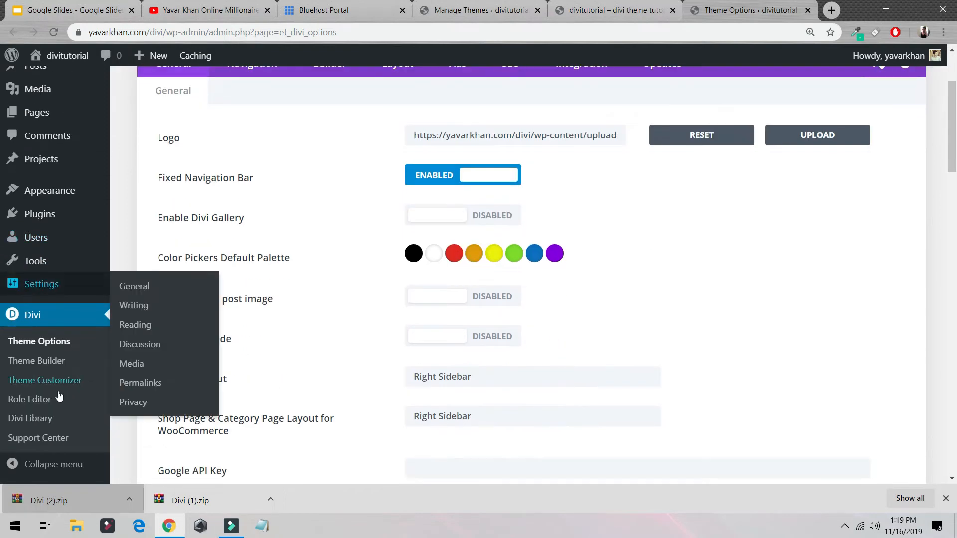
{"action": "mouse_move", "coordinate": [37, 287]}
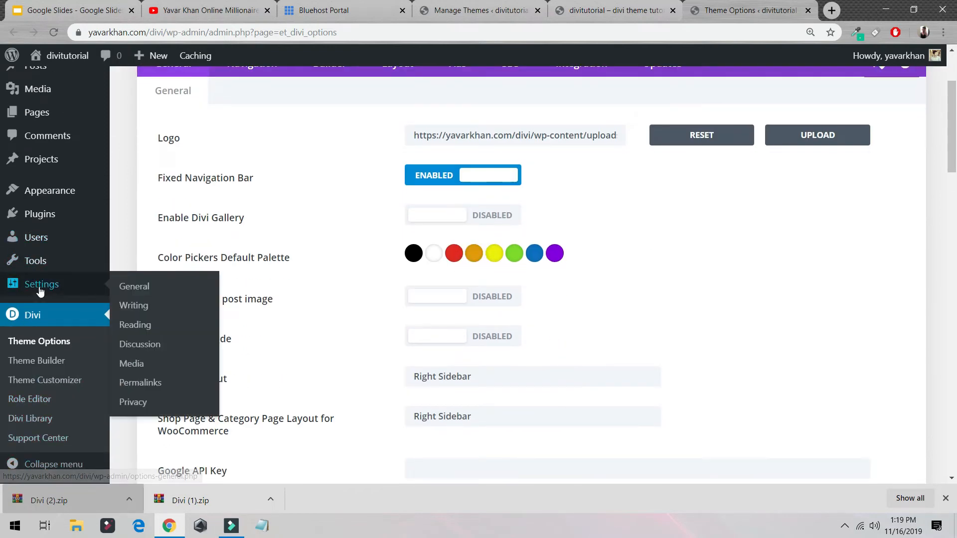
{"action": "left_click", "coordinate": [155, 287]}
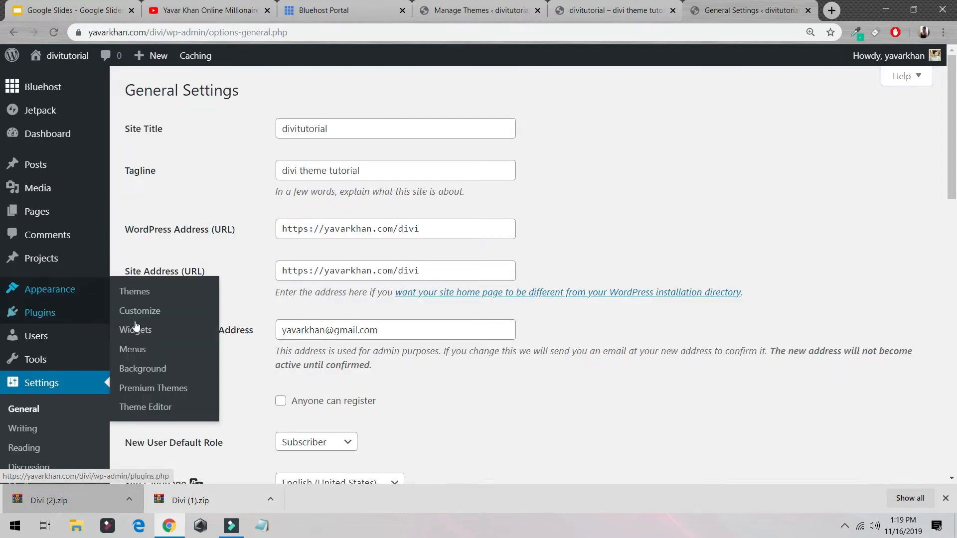
{"action": "left_click", "coordinate": [153, 136]}
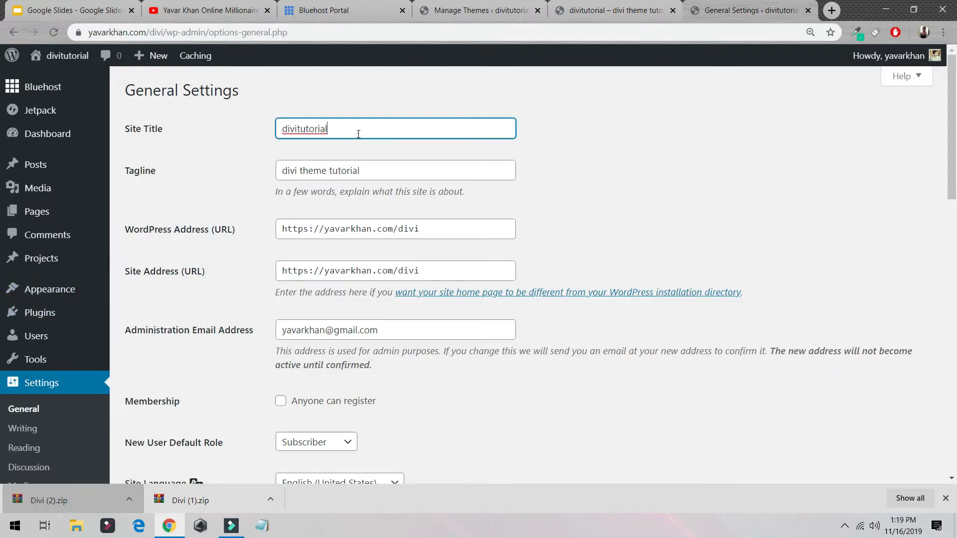
{"action": "left_click", "coordinate": [379, 174]}
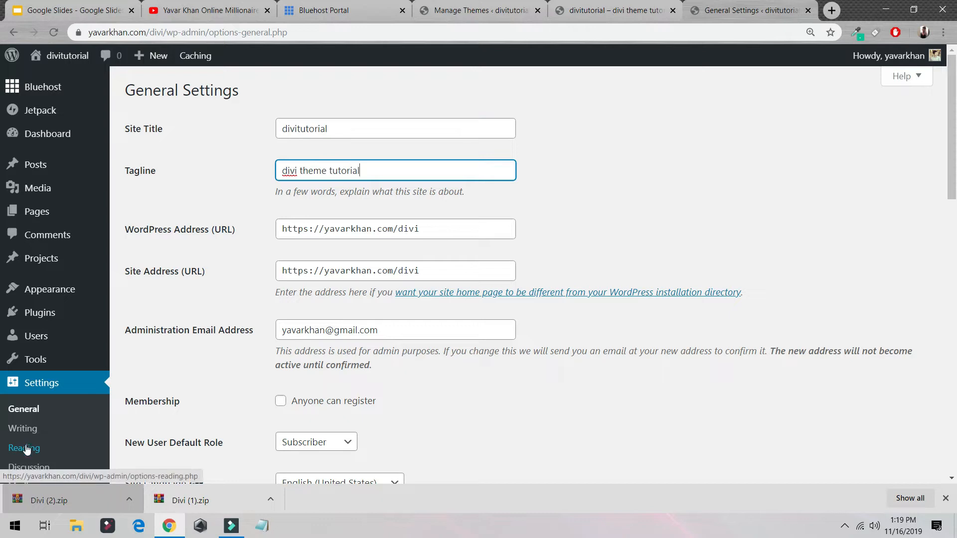
Step: In the Reading Settings, make the homepage a static page using Sample Page, and save the changes
{"action": "left_click", "coordinate": [29, 465]}
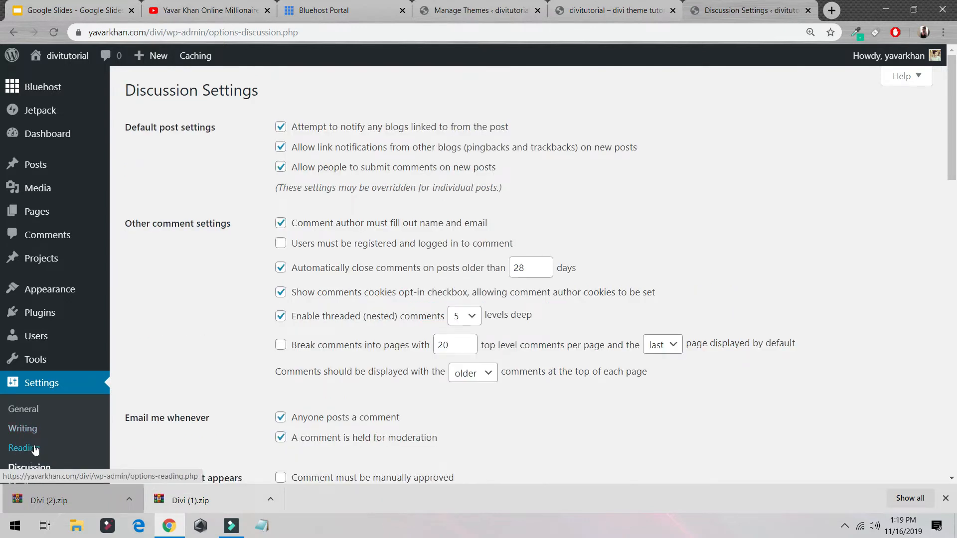
{"action": "left_click", "coordinate": [33, 449]}
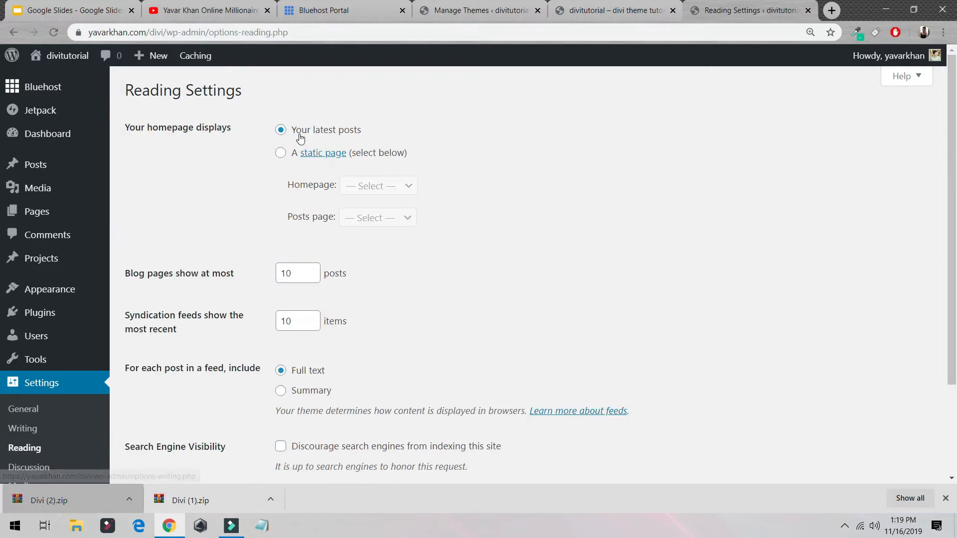
{"action": "left_click", "coordinate": [280, 153]}
{"action": "left_click", "coordinate": [368, 189]}
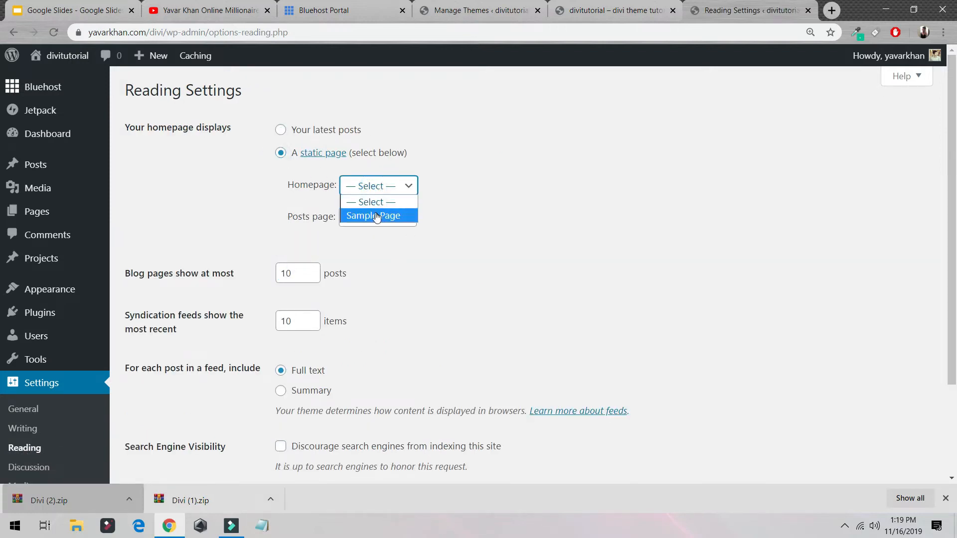
{"action": "left_click", "coordinate": [376, 216]}
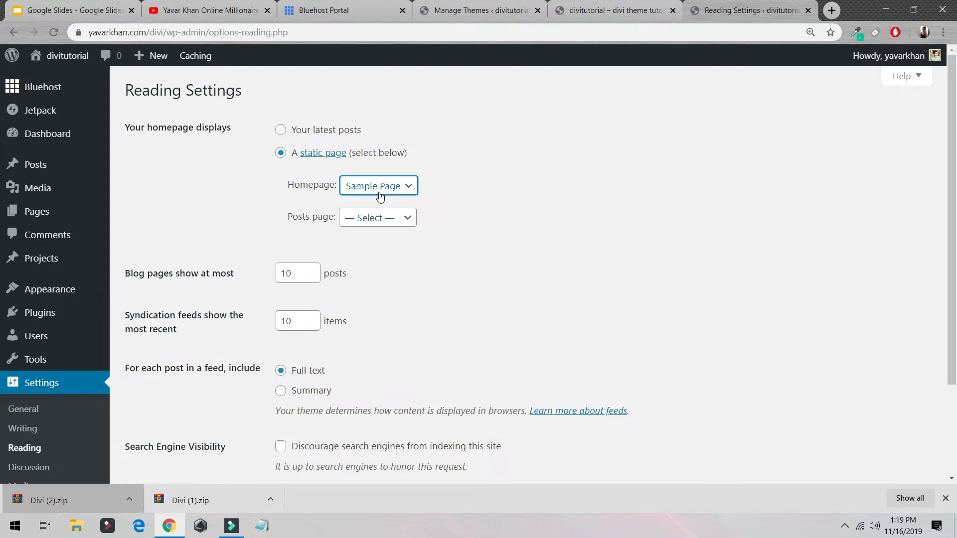
{"action": "scroll", "coordinate": [380, 197], "scroll_direction": "down", "scroll_amount": 3}
{"action": "left_click", "coordinate": [155, 387]}
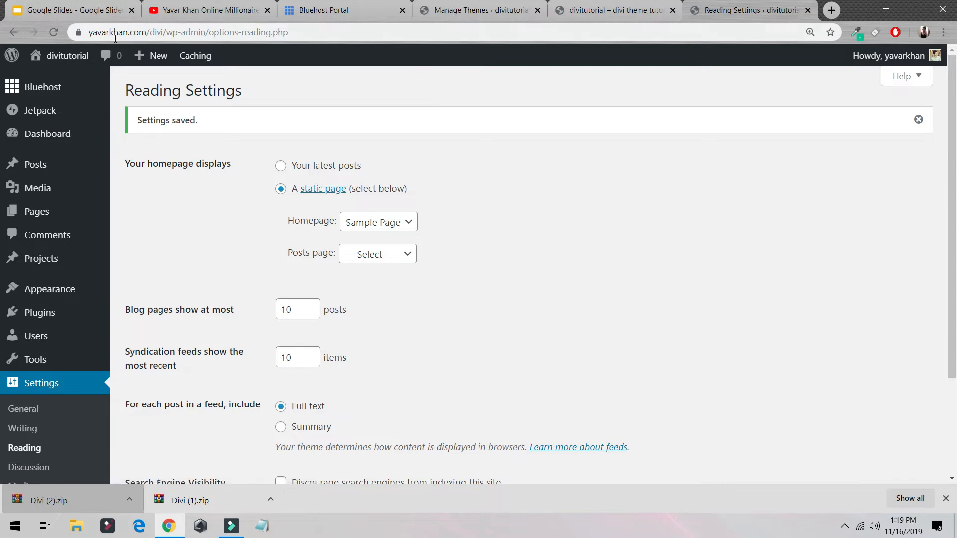
Step: View the live site in a new tab and look over the homepage from header to footer
{"action": "mouse_move", "coordinate": [67, 56]}
{"action": "left_click", "coordinate": [67, 84], "text": "ctrl"}
{"action": "left_click", "coordinate": [728, 6]}
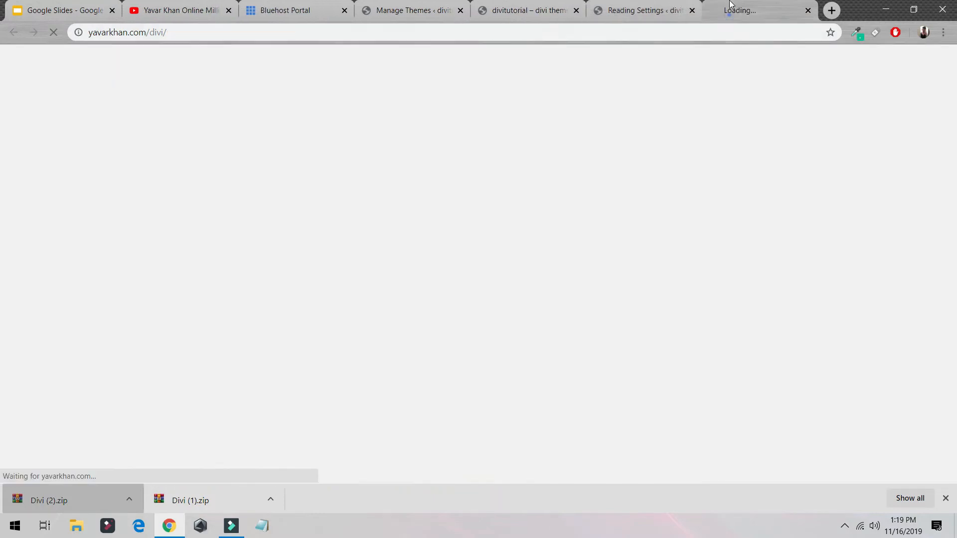
{"action": "scroll", "coordinate": [392, 201], "scroll_direction": "down", "scroll_amount": 10}
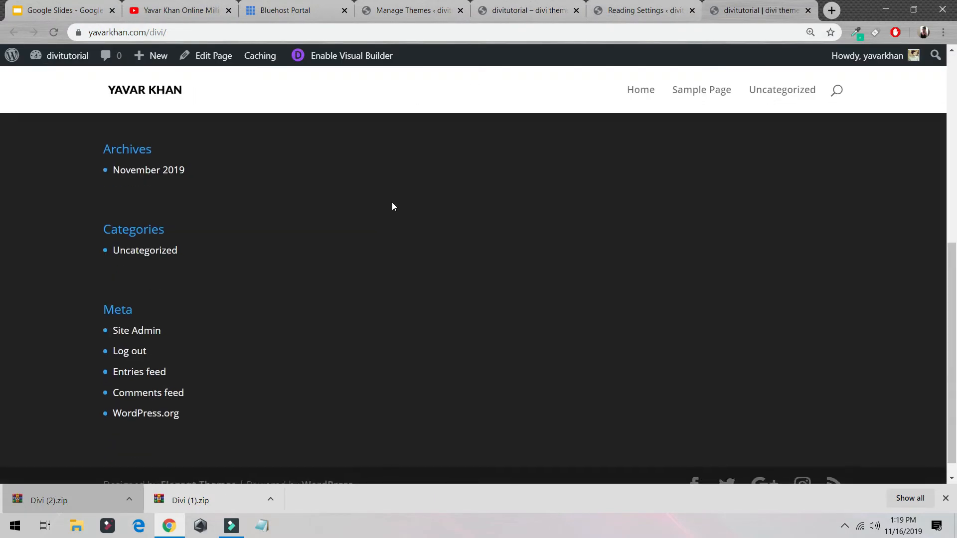
{"action": "scroll", "coordinate": [367, 225], "scroll_direction": "up", "scroll_amount": 10}
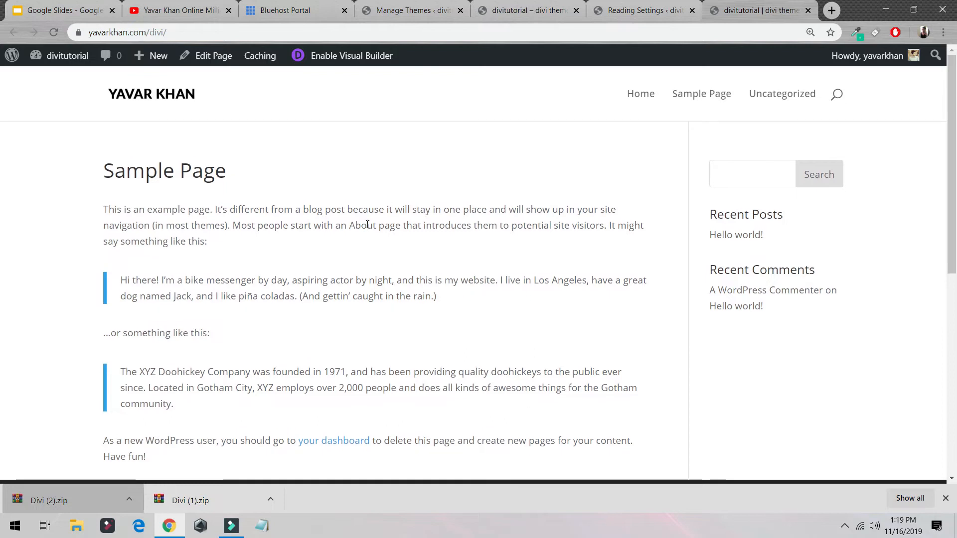
Step: Enable the Visual Builder on the homepage, start building, and browse the premade layouts
{"action": "left_click", "coordinate": [338, 59]}
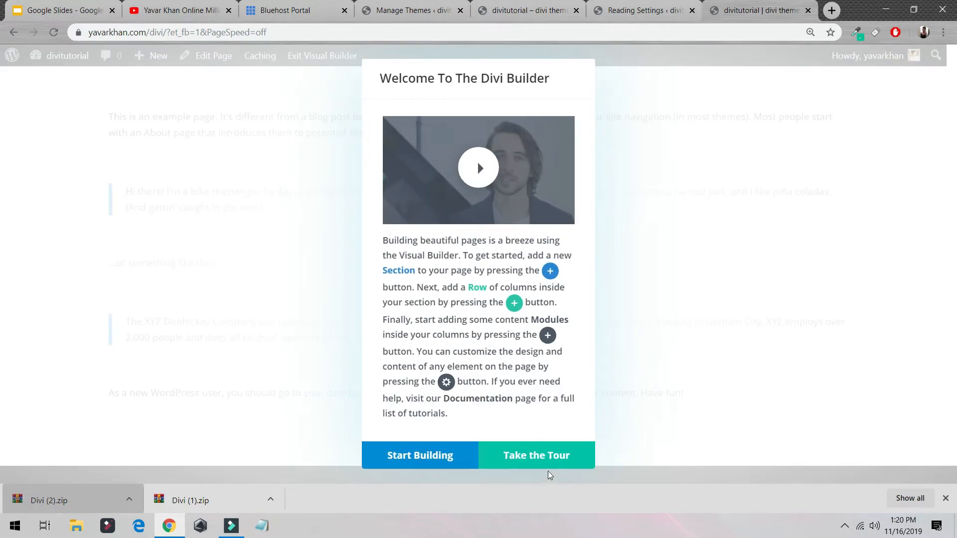
{"action": "left_click", "coordinate": [421, 456]}
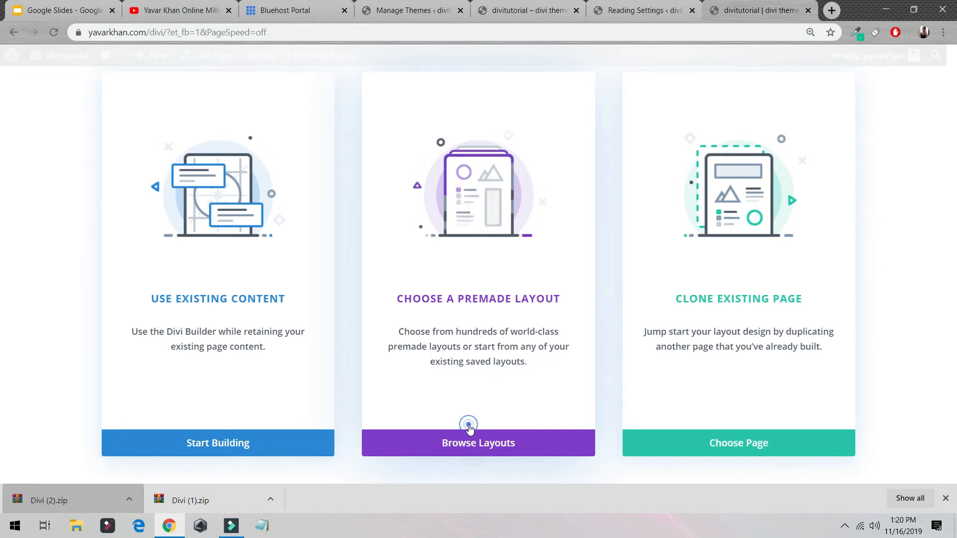
{"action": "left_click", "coordinate": [469, 451]}
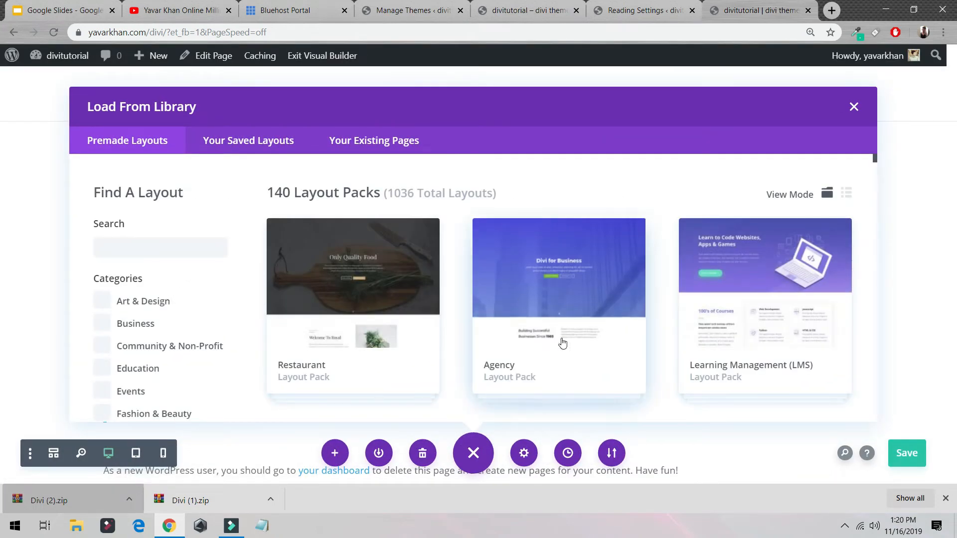
Step: Open the Fashion layout pack from the premade layouts and look over its details
{"action": "scroll", "coordinate": [561, 346], "scroll_direction": "down", "scroll_amount": 5}
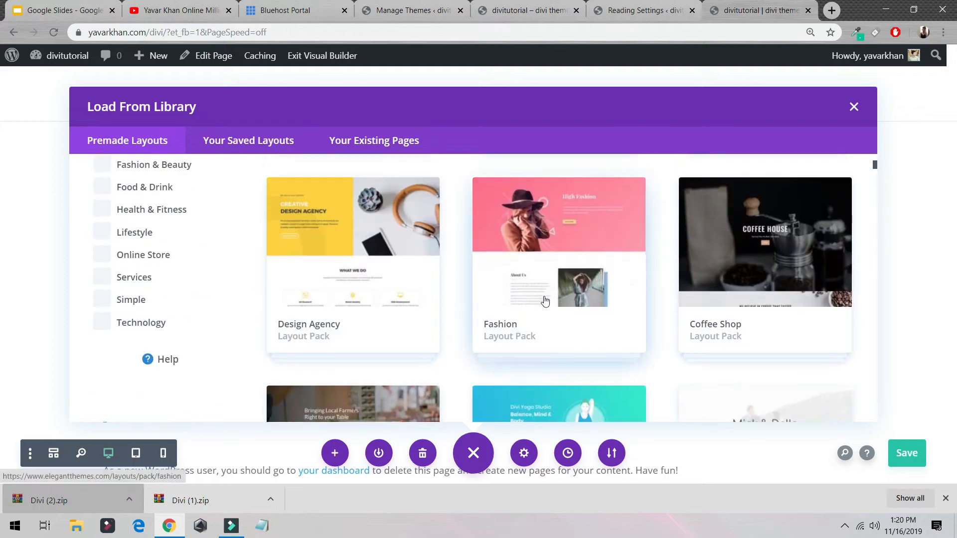
{"action": "left_click", "coordinate": [523, 346]}
{"action": "scroll", "coordinate": [351, 271], "scroll_direction": "down", "scroll_amount": 3}
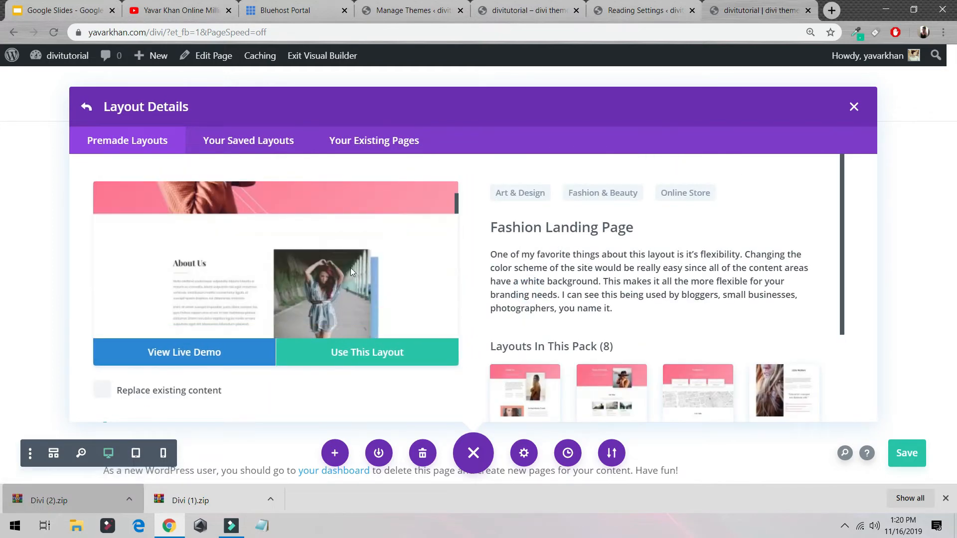
Step: View the live demo of the Fashion Landing Page and return to the layout details in the Visual Builder
{"action": "left_click", "coordinate": [197, 352]}
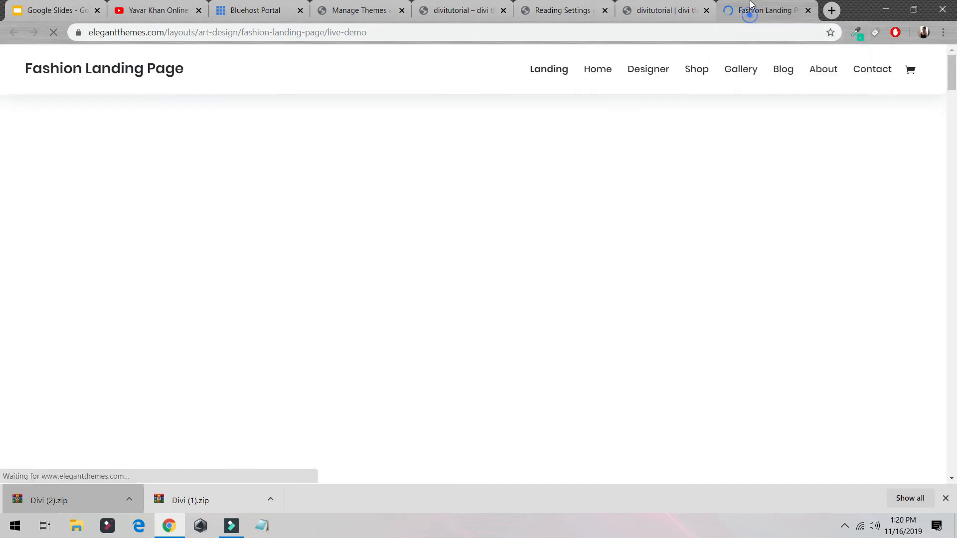
{"action": "scroll", "coordinate": [465, 134], "scroll_direction": "down", "scroll_amount": 5}
{"action": "scroll", "coordinate": [464, 134], "scroll_direction": "down", "scroll_amount": 10}
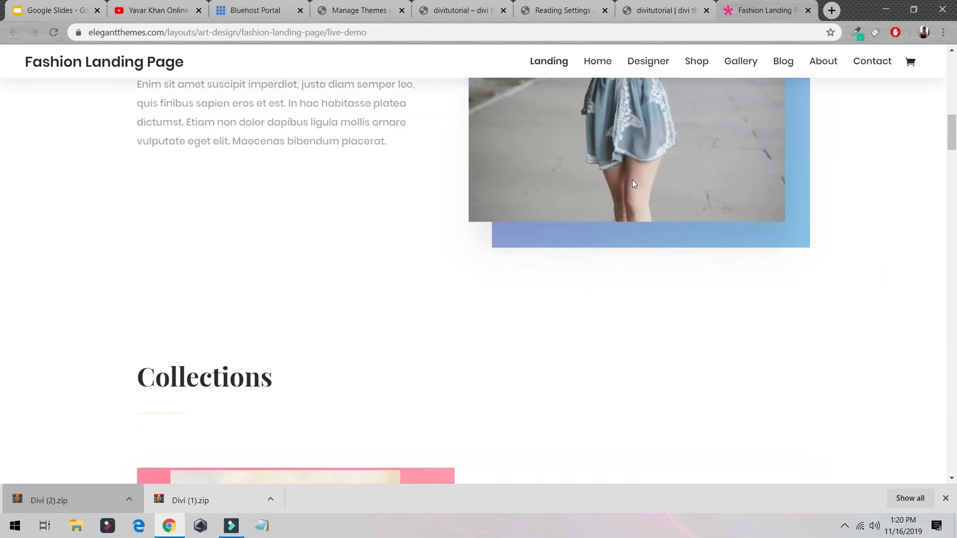
{"action": "scroll", "coordinate": [604, 131], "scroll_direction": "up", "scroll_amount": 5}
{"action": "left_click", "coordinate": [654, 5]}
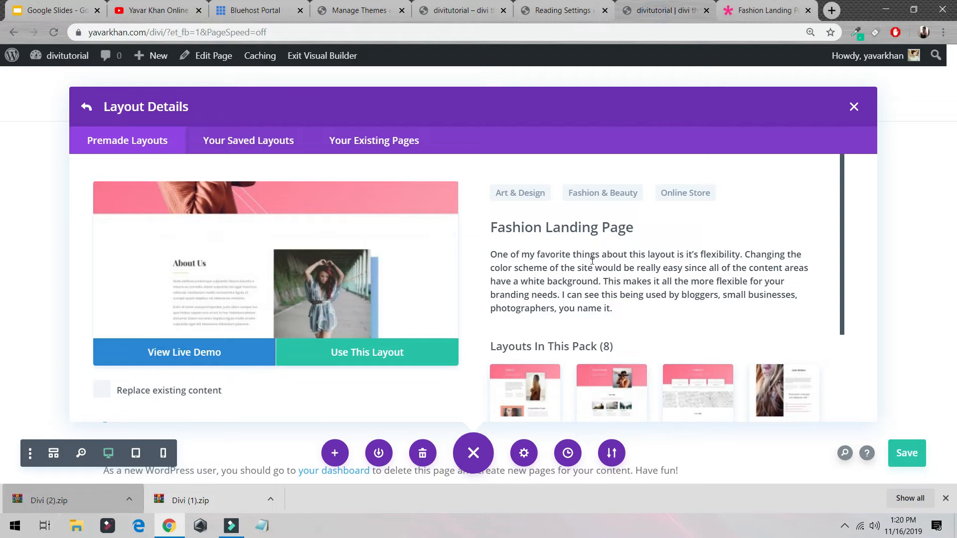
Step: Load the Home layout from the Fashion pack into the homepage, keeping the existing content
{"action": "scroll", "coordinate": [573, 269], "scroll_direction": "down", "scroll_amount": 3}
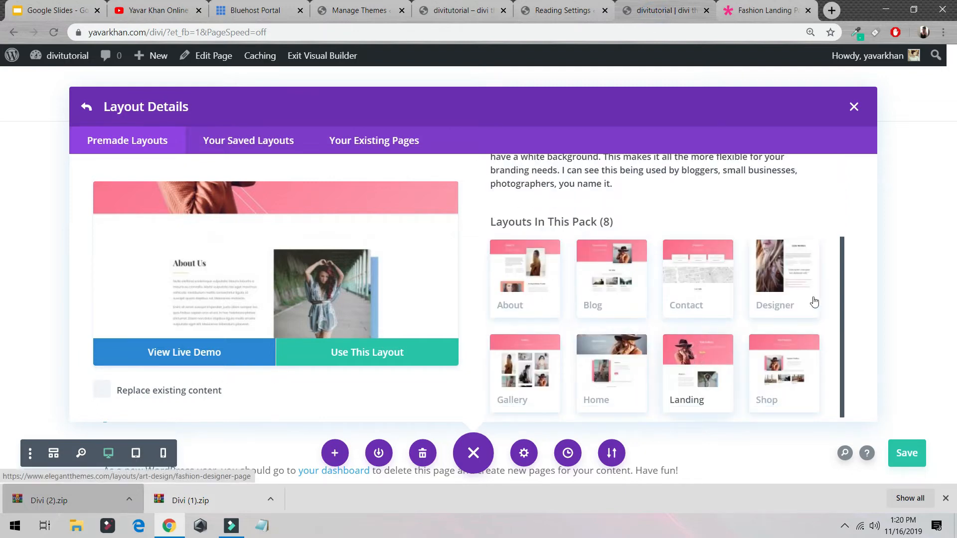
{"action": "left_click", "coordinate": [600, 361]}
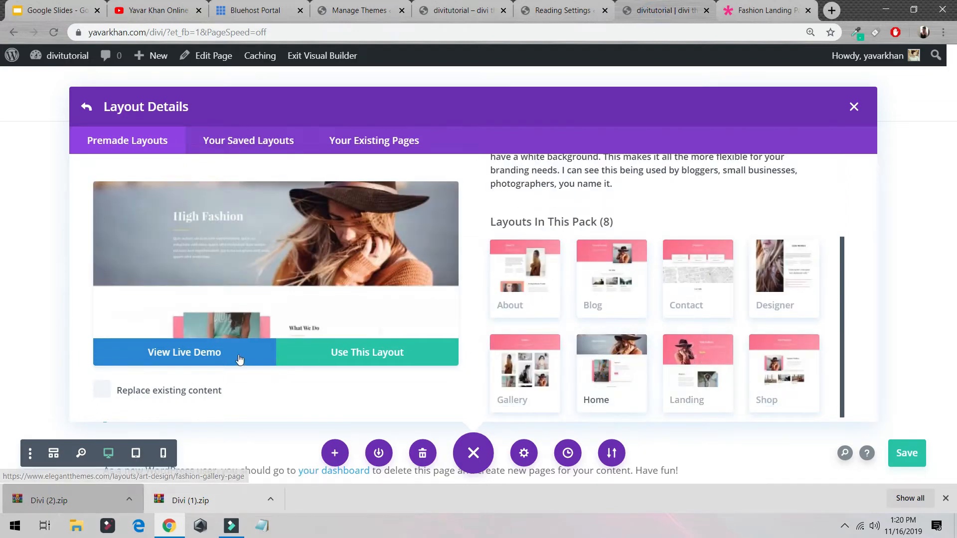
{"action": "left_click", "coordinate": [342, 358]}
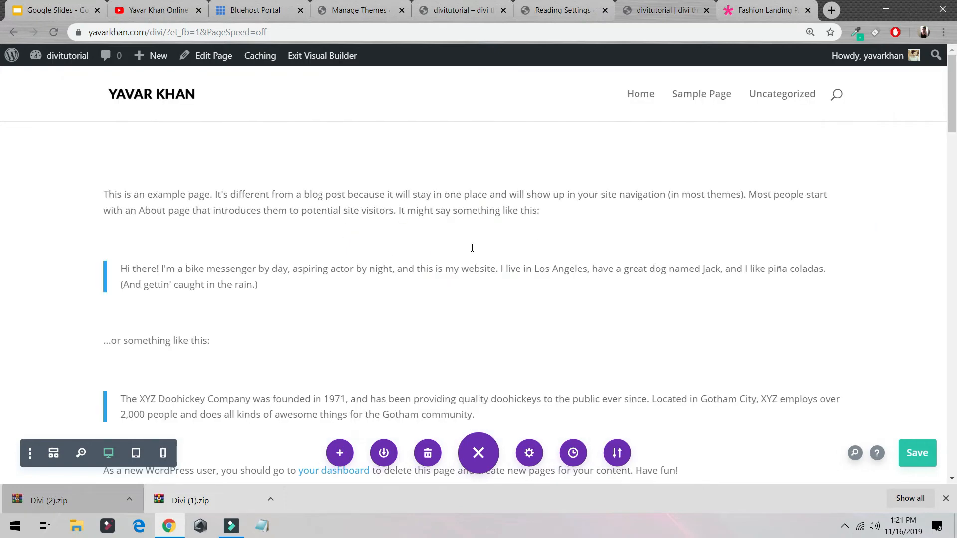
Step: Look over the imported Fashion sections on the homepage, from High Fashion to Summer Line
{"action": "scroll", "coordinate": [572, 252], "scroll_direction": "down", "scroll_amount": 20}
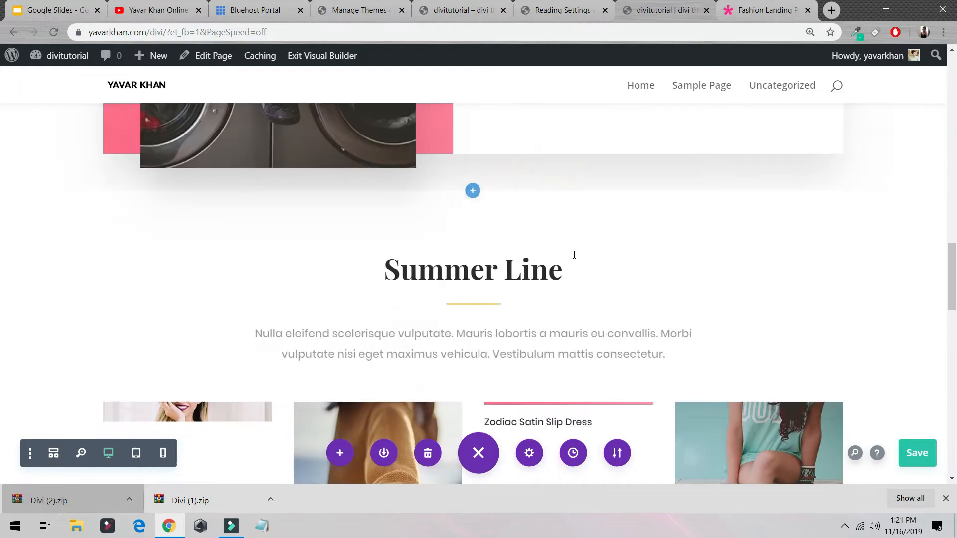
{"action": "scroll", "coordinate": [573, 254], "scroll_direction": "up", "scroll_amount": 15}
{"action": "scroll", "coordinate": [537, 250], "scroll_direction": "up", "scroll_amount": 4}
{"action": "scroll", "coordinate": [548, 257], "scroll_direction": "down", "scroll_amount": 17}
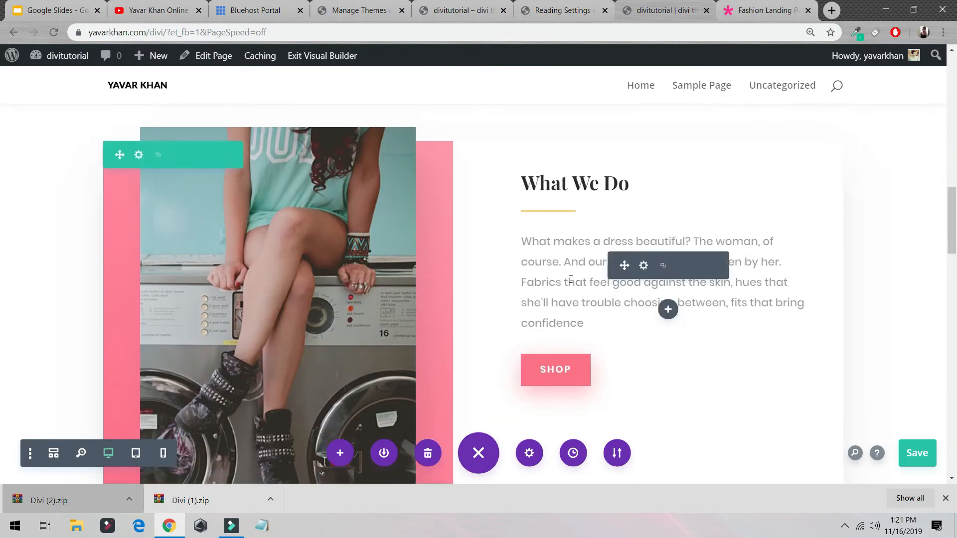
{"action": "scroll", "coordinate": [463, 248], "scroll_direction": "up", "scroll_amount": 5}
{"action": "scroll", "coordinate": [668, 260], "scroll_direction": "up", "scroll_amount": 5}
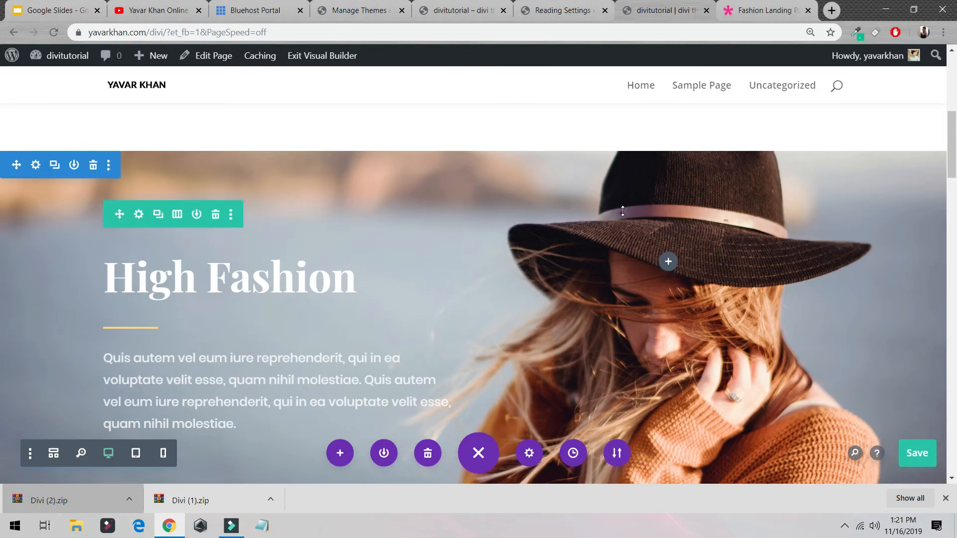
{"action": "scroll", "coordinate": [679, 281], "scroll_direction": "down", "scroll_amount": 7}
Step: Delete the original sample text section above the High Fashion header and save the page
{"action": "scroll", "coordinate": [679, 281], "scroll_direction": "up", "scroll_amount": 12}
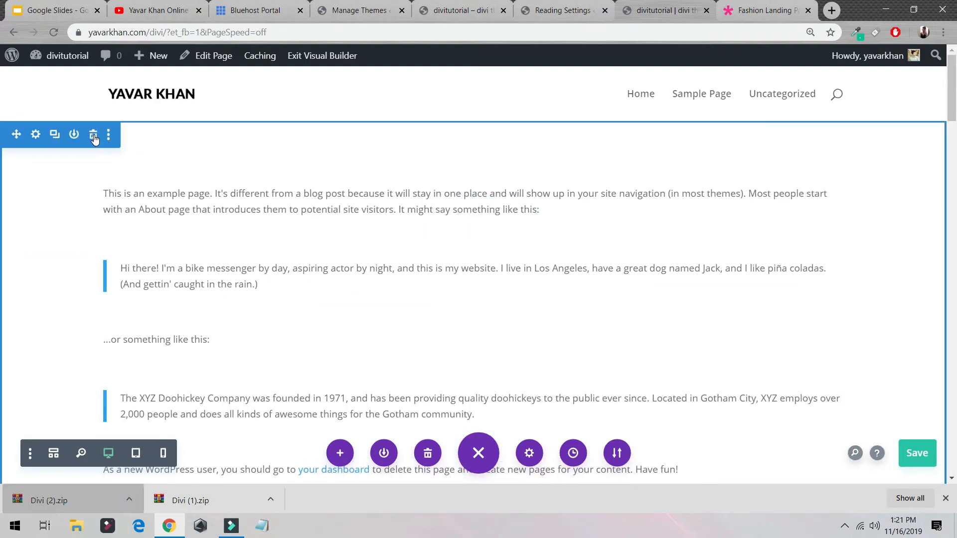
{"action": "left_click", "coordinate": [94, 135]}
{"action": "scroll", "coordinate": [440, 249], "scroll_direction": "down", "scroll_amount": 8}
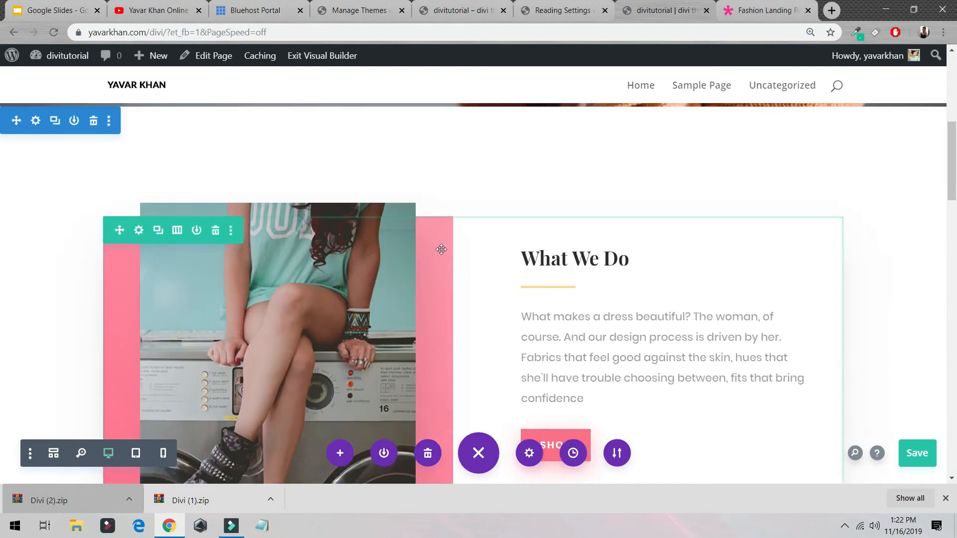
{"action": "scroll", "coordinate": [441, 249], "scroll_direction": "down", "scroll_amount": 10}
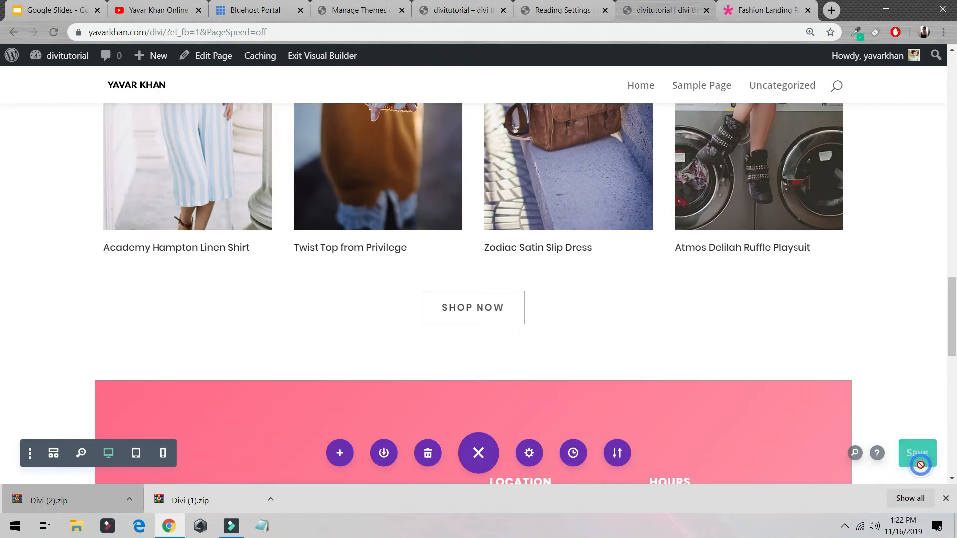
{"action": "left_click", "coordinate": [920, 464]}
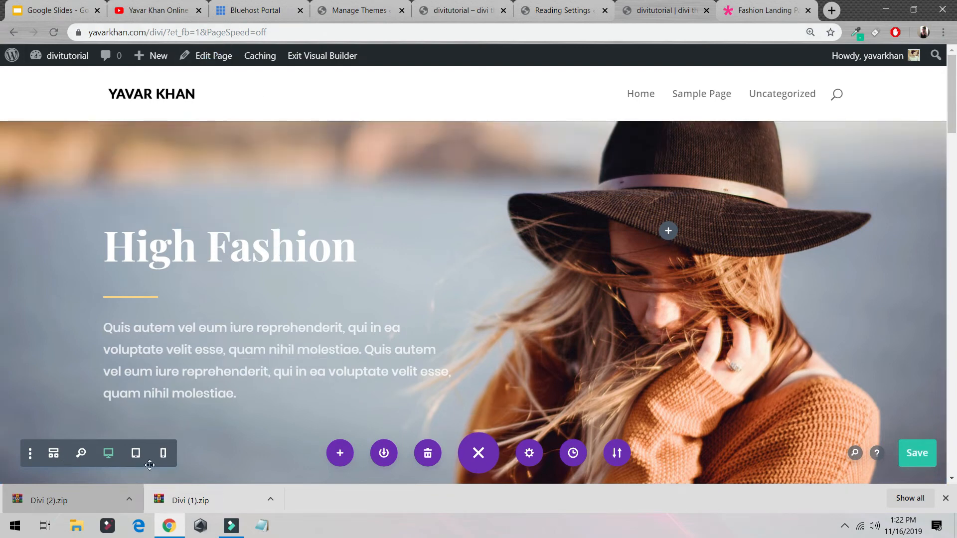
Step: In the zoomed-out view, delete the pink Stay in Touch section above the footer and save the page
{"action": "left_click", "coordinate": [82, 454]}
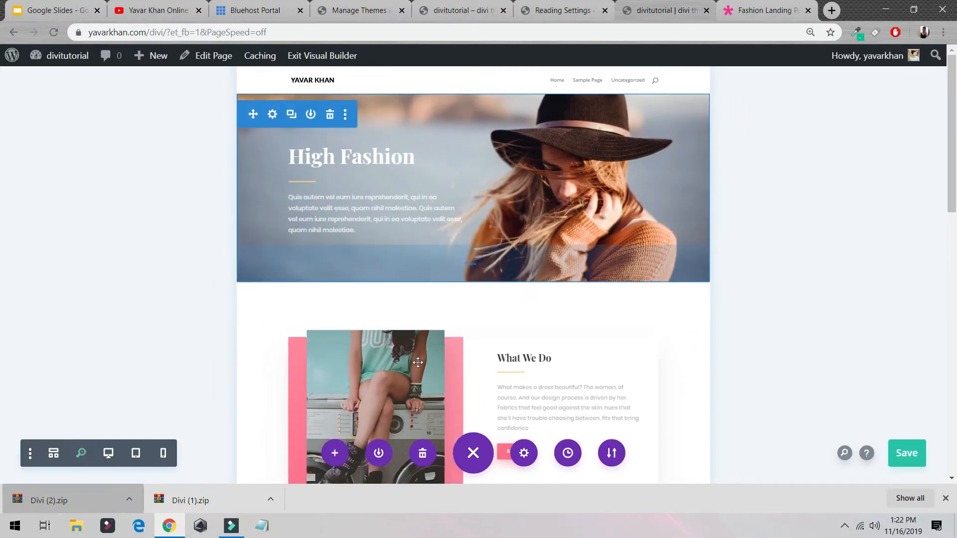
{"action": "scroll", "coordinate": [423, 349], "scroll_direction": "down", "scroll_amount": 15}
{"action": "scroll", "coordinate": [448, 274], "scroll_direction": "up", "scroll_amount": 5}
{"action": "scroll", "coordinate": [452, 251], "scroll_direction": "down", "scroll_amount": 4}
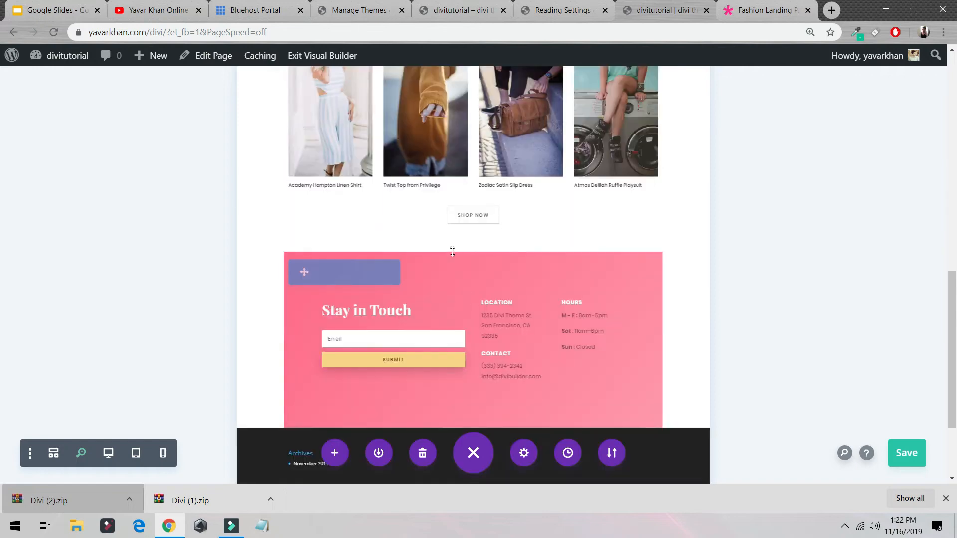
{"action": "left_click", "coordinate": [376, 273]}
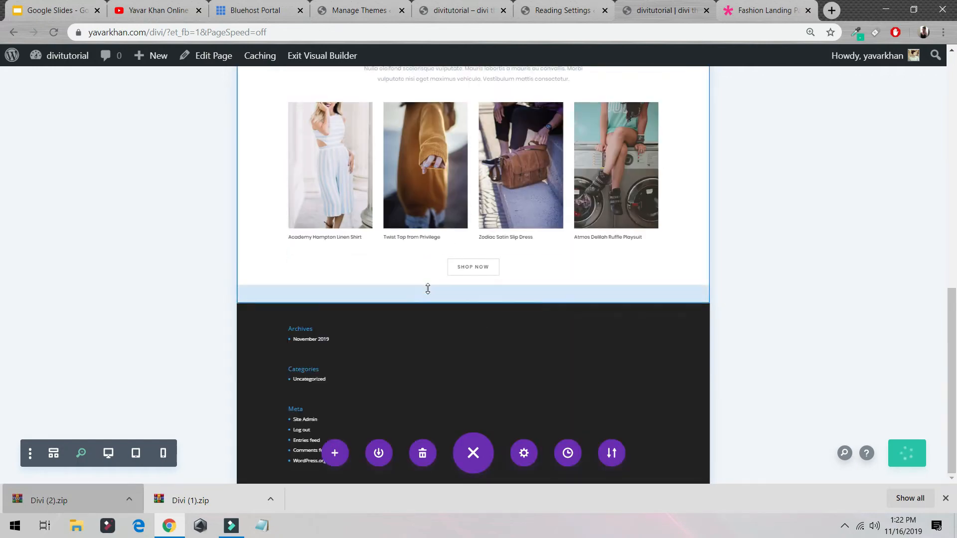
{"action": "key", "text": "ctrl+s"}
Step: Reduce the bottom padding of the Summer Line section and return to the full-size desktop view
{"action": "mouse_move", "coordinate": [470, 293]}
{"action": "left_mouse_down"}
{"action": "mouse_move", "coordinate": [454, 398]}
{"action": "mouse_move", "coordinate": [468, 309]}
{"action": "left_mouse_up"}
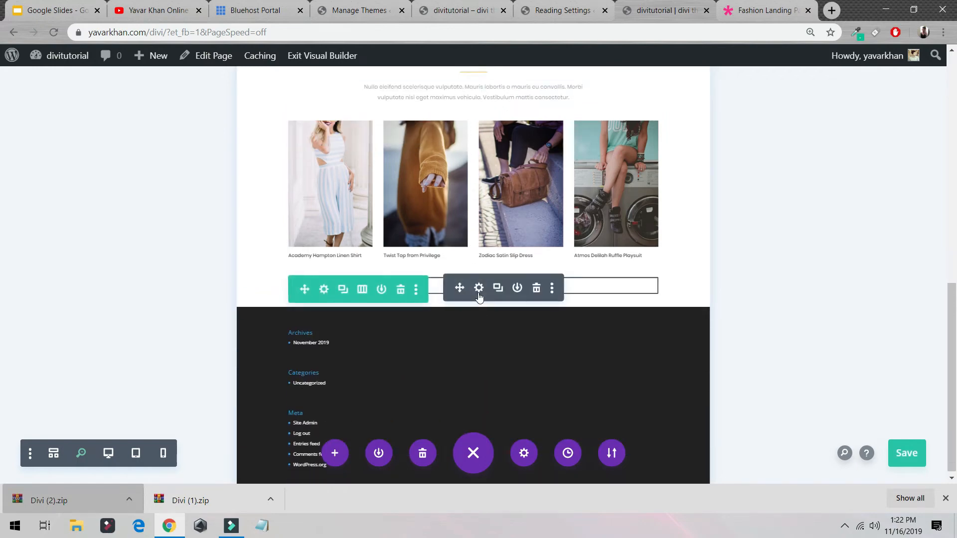
{"action": "left_click", "coordinate": [80, 454]}
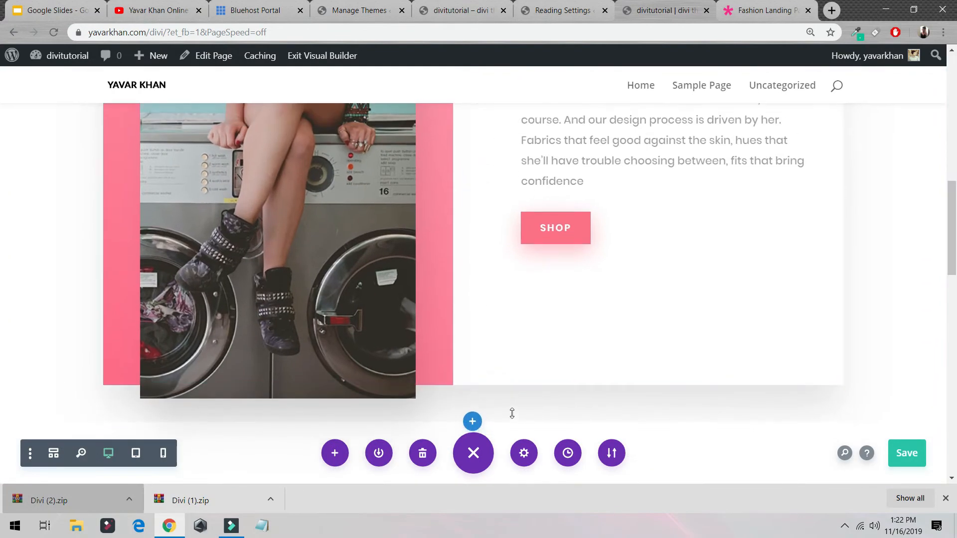
Step: Add a new regular section directly below the What We Do section
{"action": "left_click", "coordinate": [472, 421]}
{"action": "left_click", "coordinate": [388, 376]}
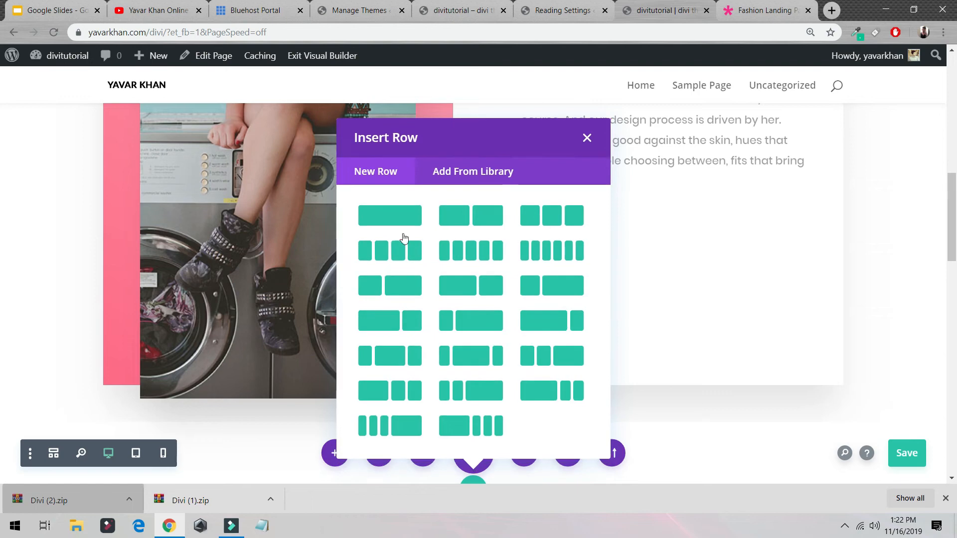
Step: Insert a single-column row in the new section, browse the modules without adding one, and delete the row
{"action": "left_click", "coordinate": [383, 215]}
{"action": "scroll", "coordinate": [396, 259], "scroll_direction": "down", "scroll_amount": 1}
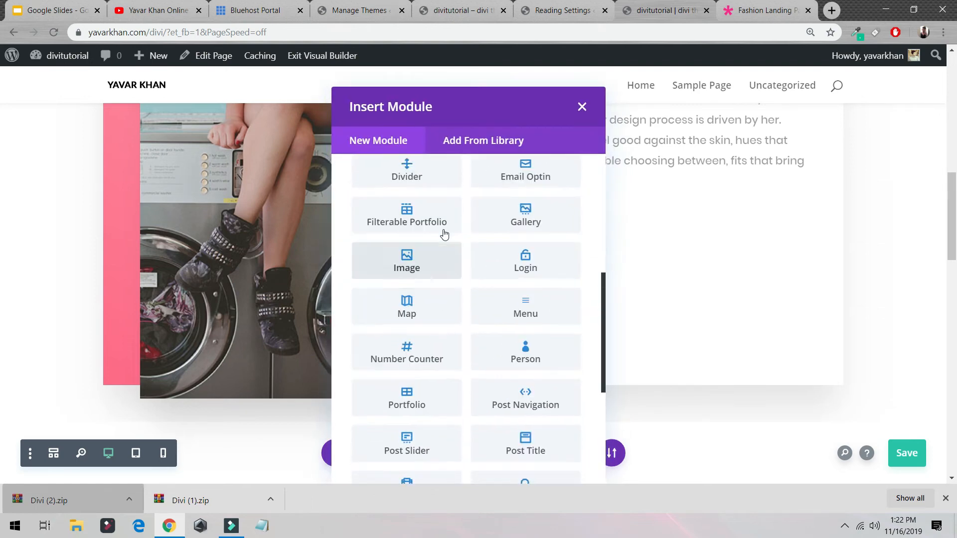
{"action": "scroll", "coordinate": [444, 234], "scroll_direction": "up", "scroll_amount": 7}
{"action": "left_click", "coordinate": [584, 108]}
{"action": "scroll", "coordinate": [482, 337], "scroll_direction": "down", "scroll_amount": 7}
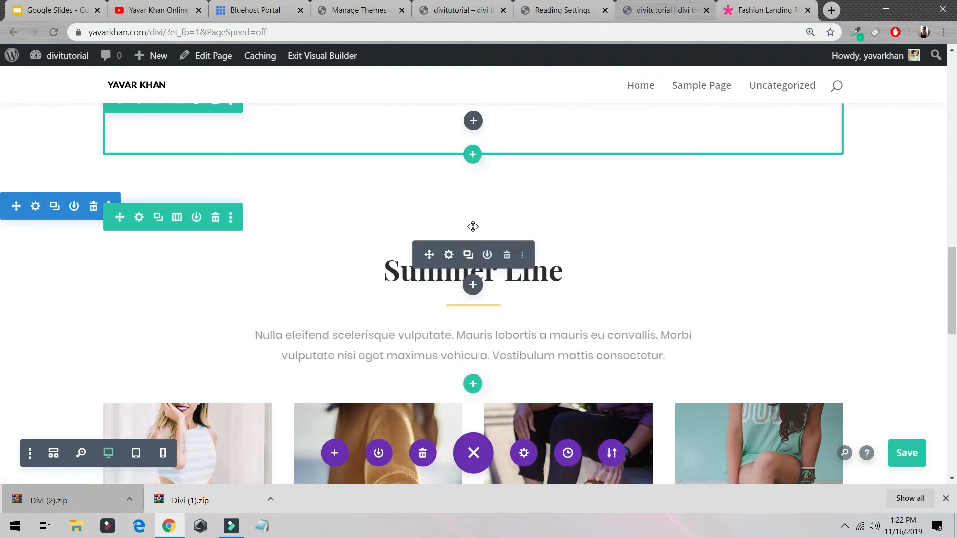
{"action": "scroll", "coordinate": [232, 230], "scroll_direction": "up", "scroll_amount": 3}
{"action": "left_click", "coordinate": [216, 224]}
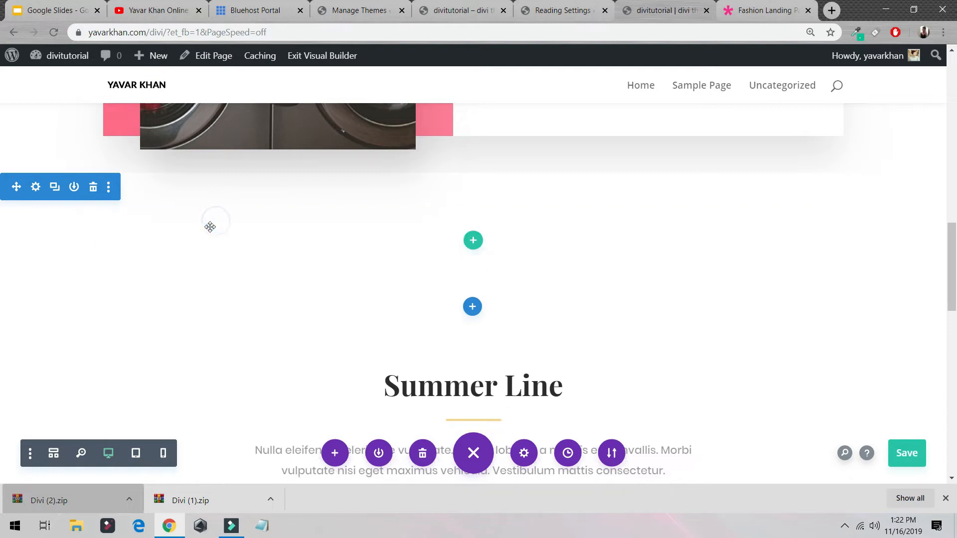
Step: Insert a row of three equal columns in the new section and add a default Button module to its first column
{"action": "left_click", "coordinate": [469, 246]}
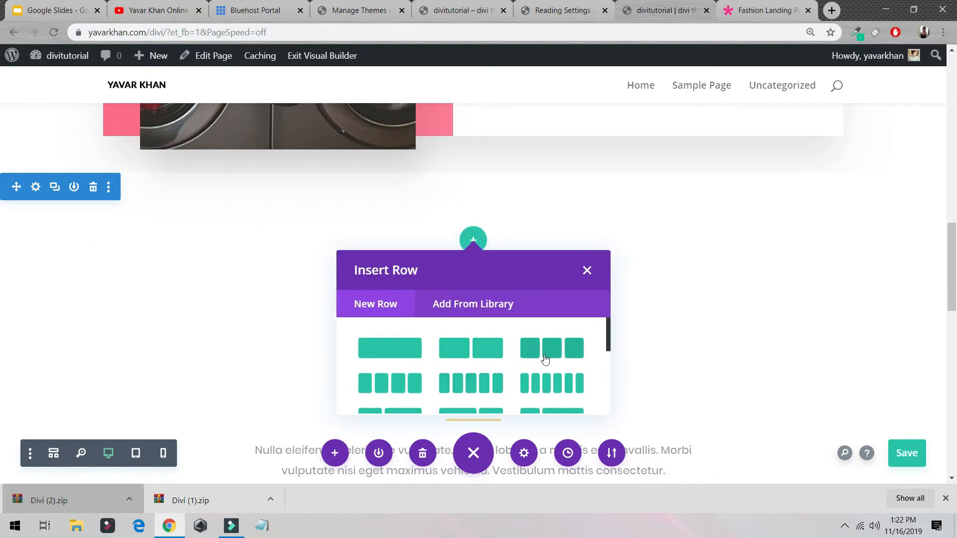
{"action": "left_click", "coordinate": [545, 353]}
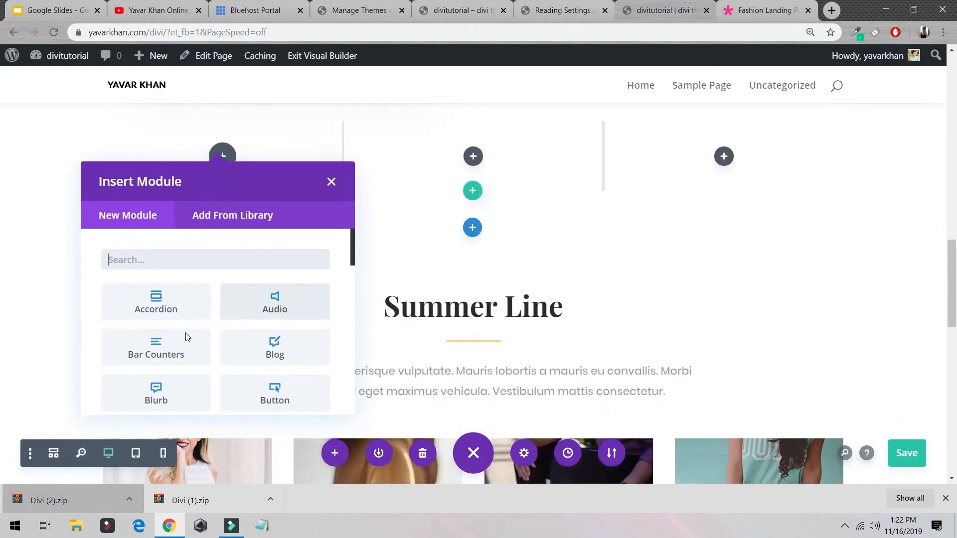
{"action": "scroll", "coordinate": [272, 383], "scroll_direction": "down", "scroll_amount": 2}
{"action": "scroll", "coordinate": [272, 382], "scroll_direction": "down", "scroll_amount": 2}
{"action": "left_click", "coordinate": [261, 279]}
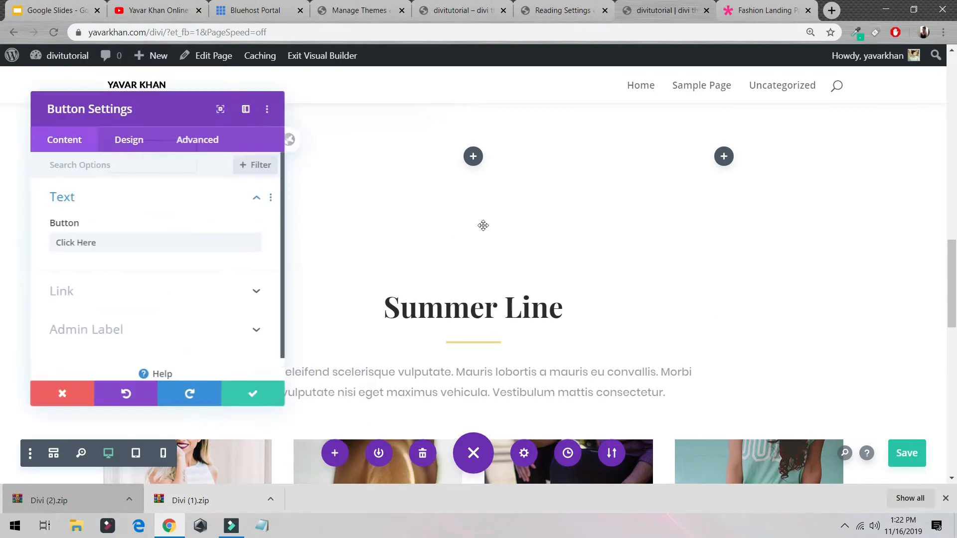
{"action": "left_click", "coordinate": [255, 410]}
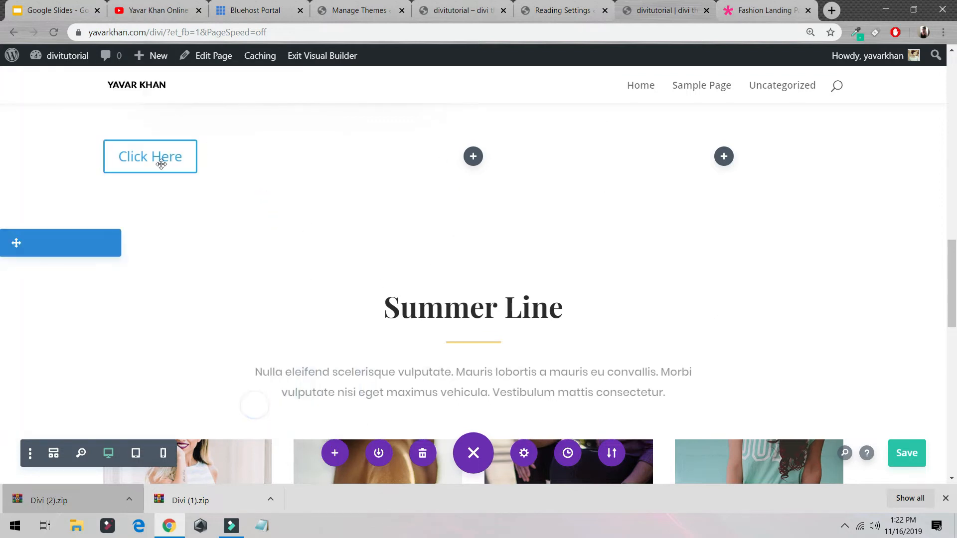
Step: Add an Image module with the placeholder picture to the middle column of the three-column row
{"action": "left_click", "coordinate": [471, 158]}
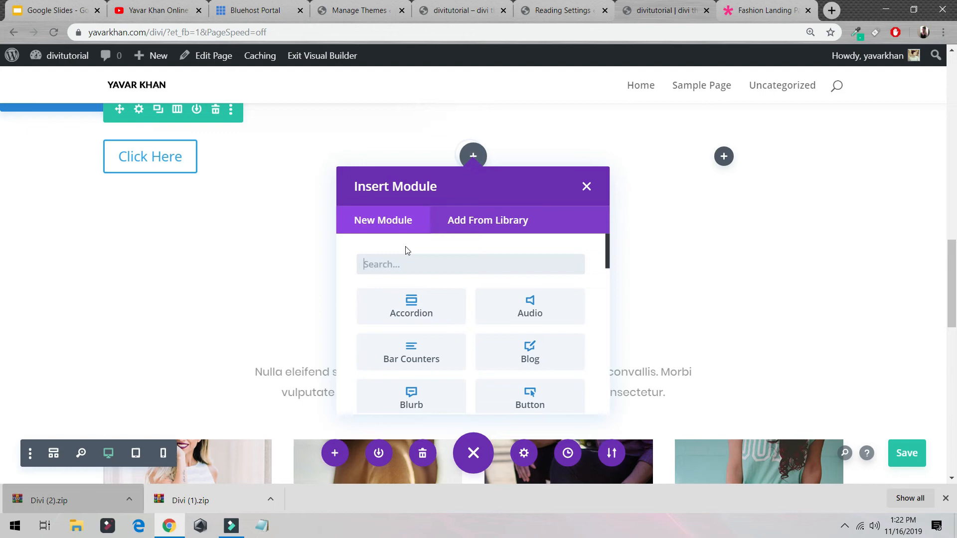
{"action": "left_click", "coordinate": [438, 254]}
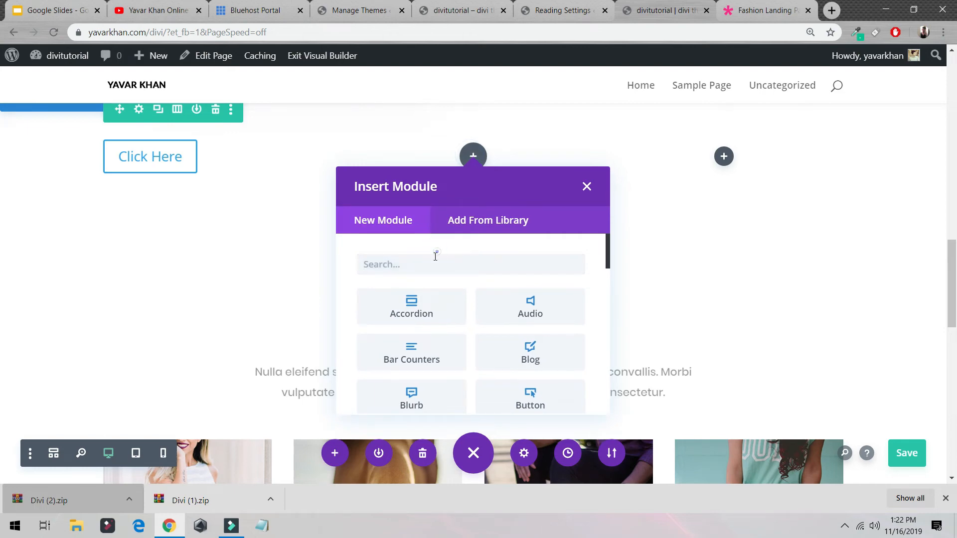
{"action": "type", "text": "image"}
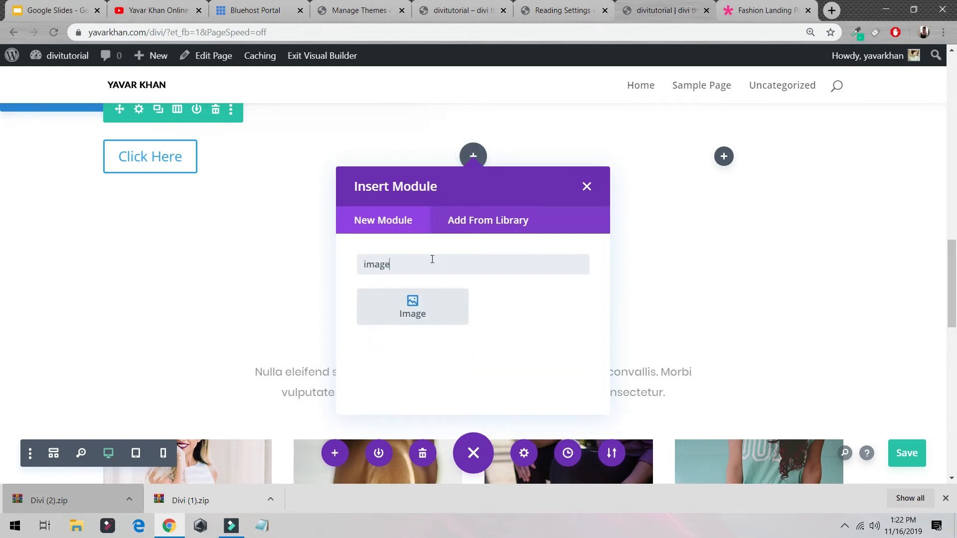
{"action": "left_click", "coordinate": [413, 305]}
{"action": "scroll", "coordinate": [150, 249], "scroll_direction": "down", "scroll_amount": 5}
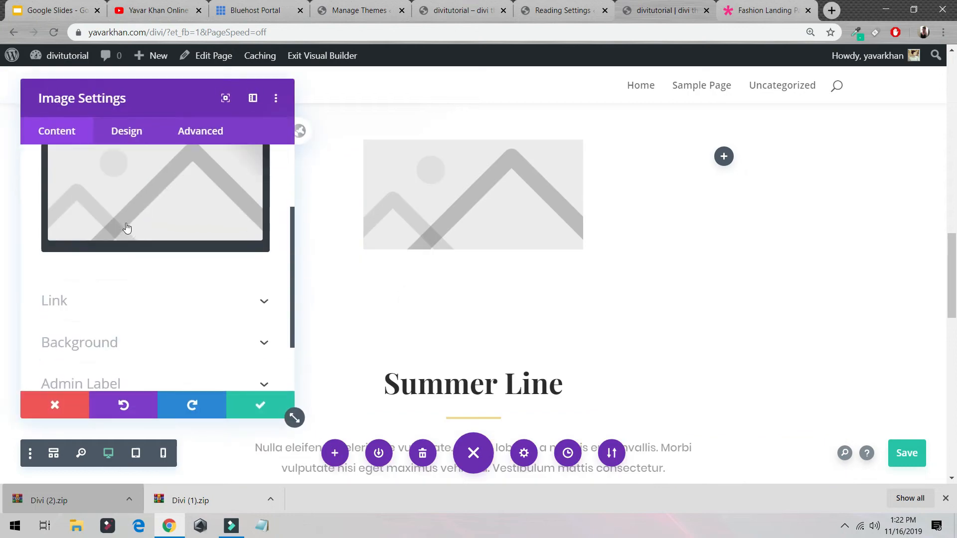
{"action": "left_click", "coordinate": [241, 401]}
Step: Add a default Pricing Tables module to the third column of the three-column row and save the page
{"action": "left_click", "coordinate": [724, 157]}
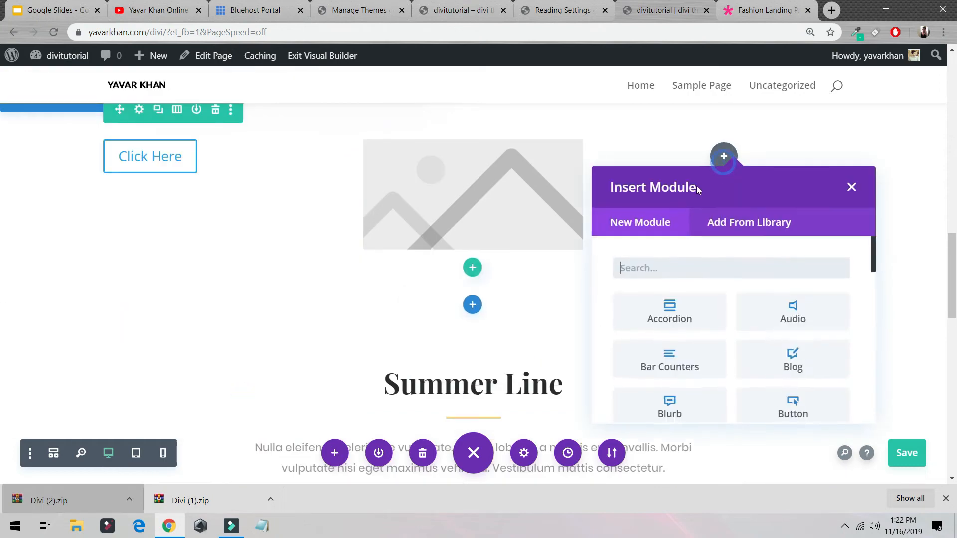
{"action": "scroll", "coordinate": [751, 330], "scroll_direction": "down", "scroll_amount": 8}
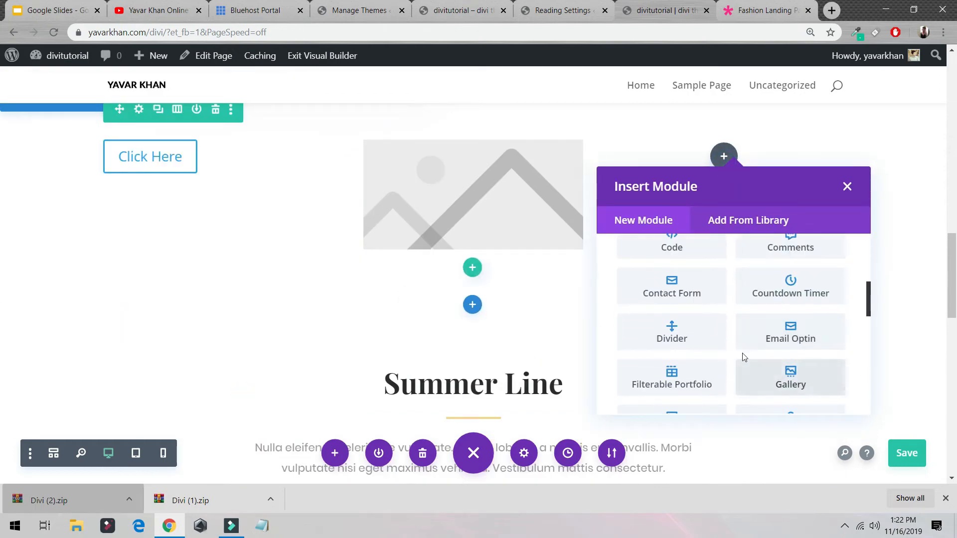
{"action": "scroll", "coordinate": [798, 380], "scroll_direction": "down", "scroll_amount": 3}
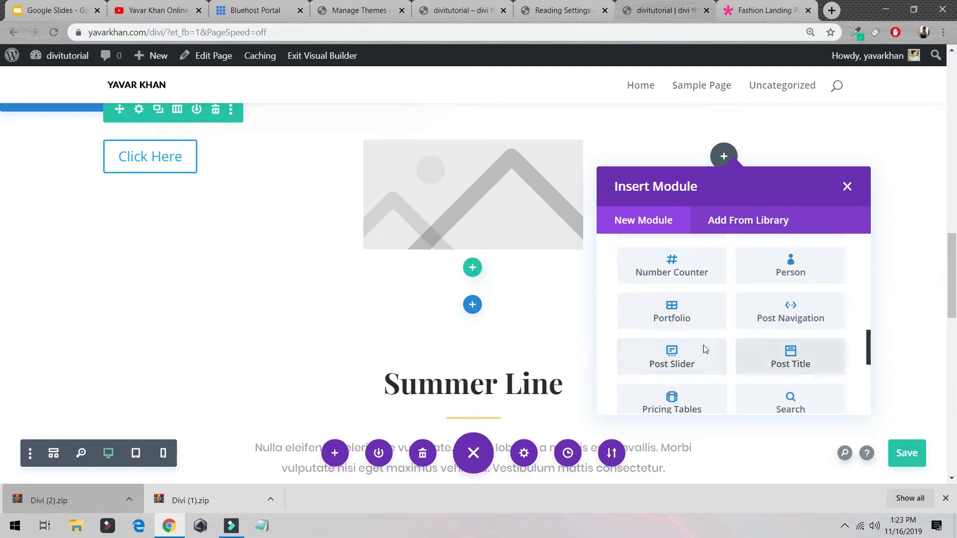
{"action": "left_click_drag", "start_coordinate": [651, 356], "coordinate": [670, 373]}
{"action": "scroll", "coordinate": [653, 357], "scroll_direction": "down", "scroll_amount": 2}
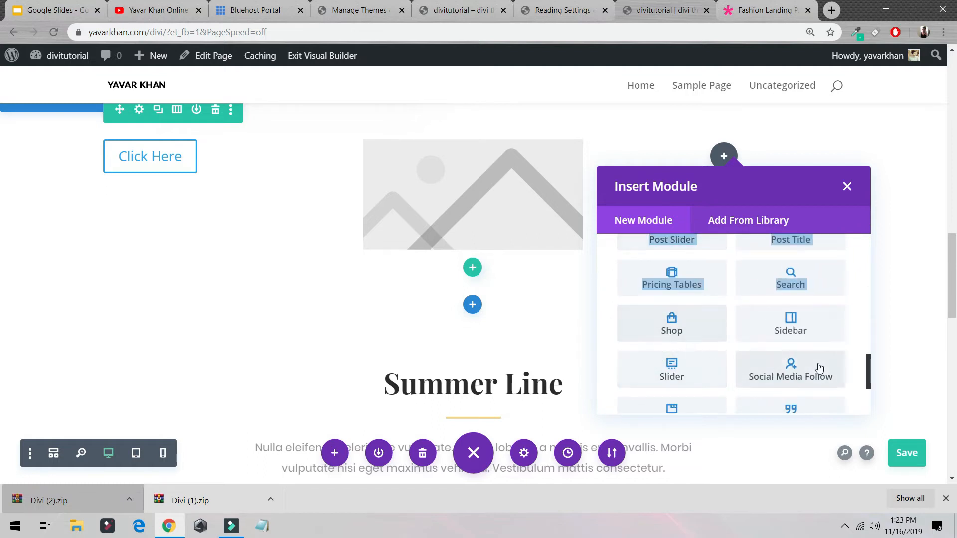
{"action": "left_click", "coordinate": [673, 280]}
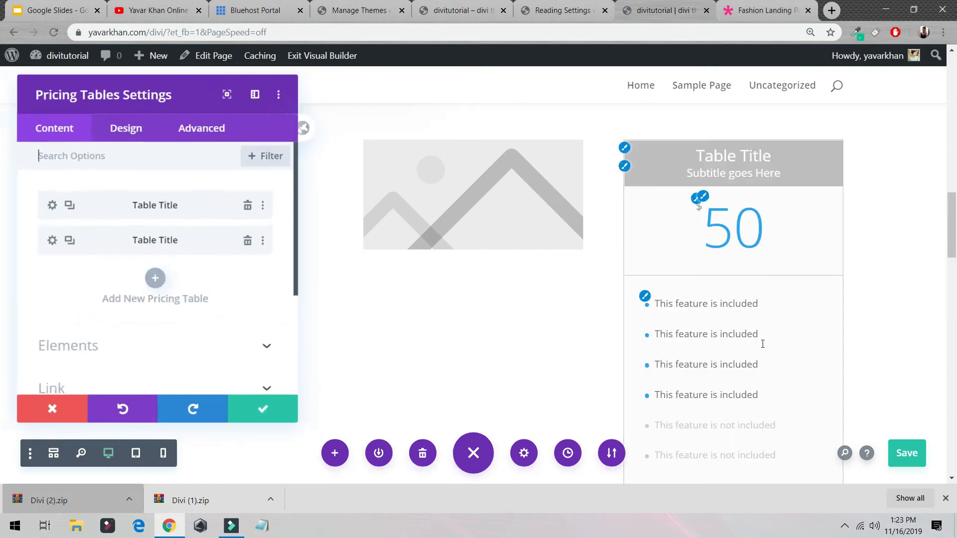
{"action": "left_click", "coordinate": [897, 463]}
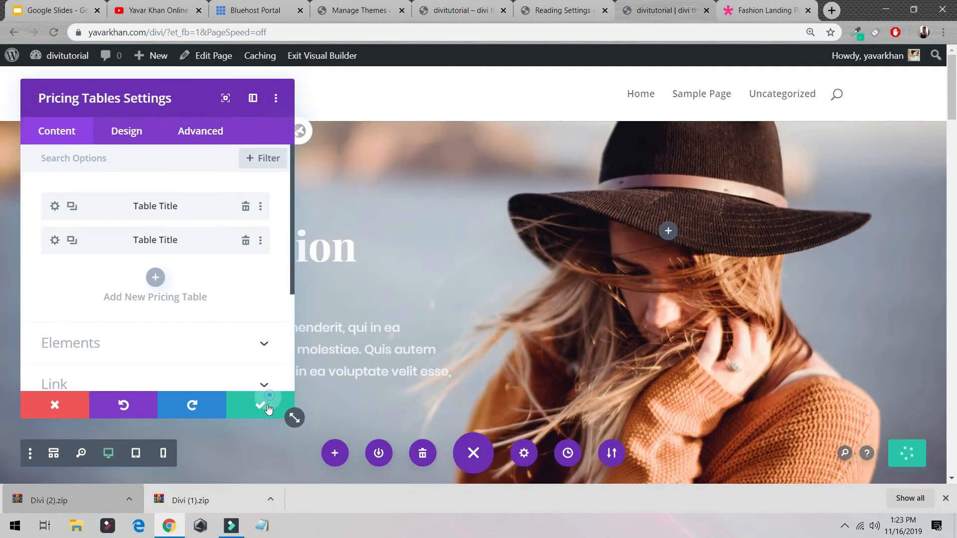
{"action": "left_click", "coordinate": [268, 409]}
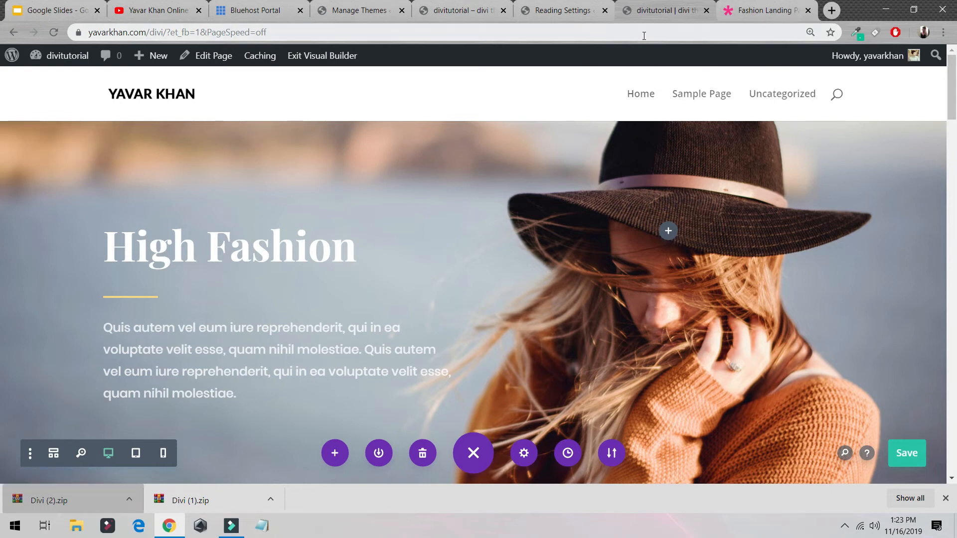
Step: Create a new page titled "About Us" and publish it
{"action": "mouse_move", "coordinate": [152, 56]}
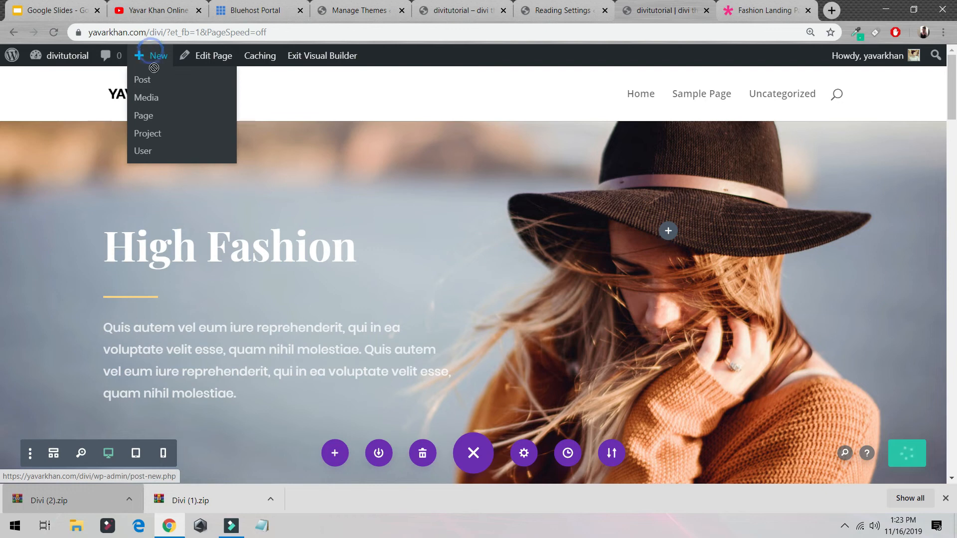
{"action": "left_click", "coordinate": [168, 119]}
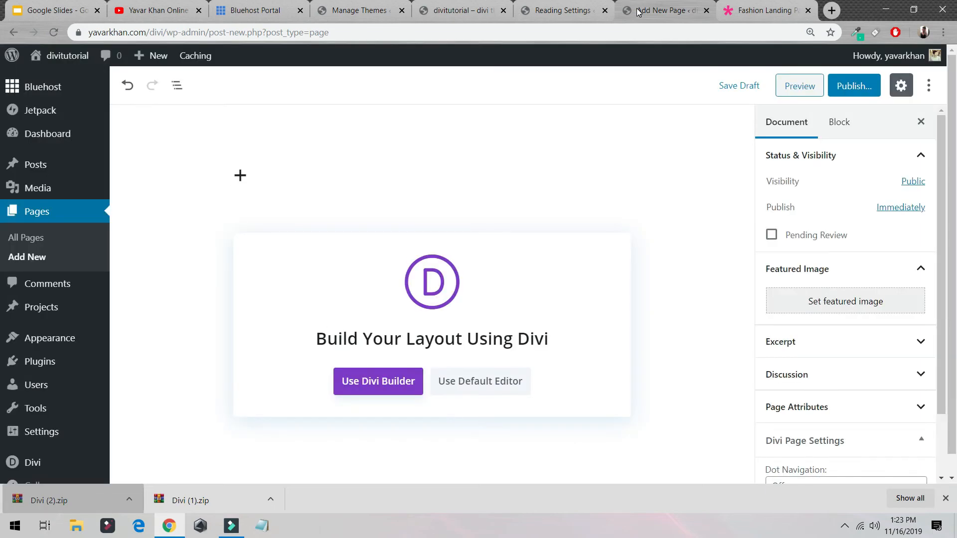
{"action": "type", "text": "About Us"}
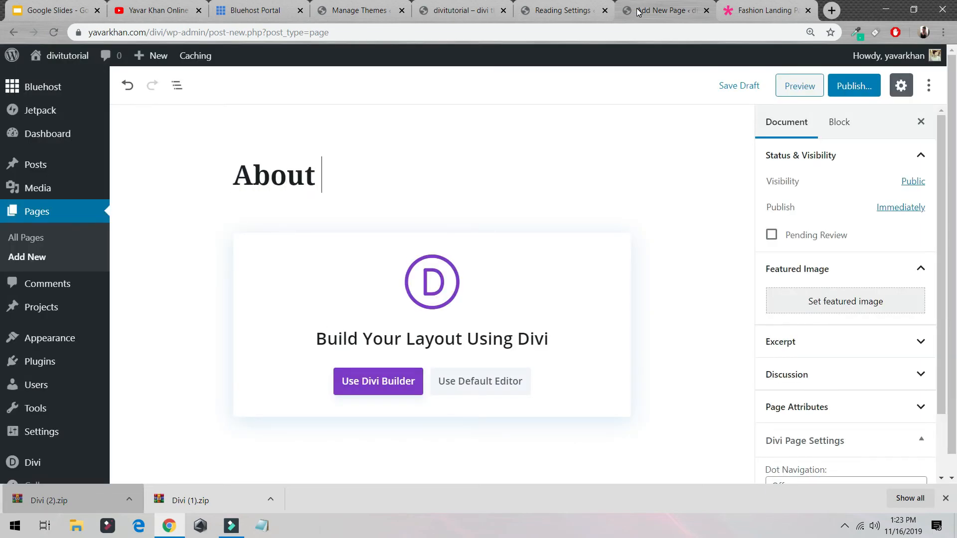
{"action": "left_click", "coordinate": [851, 88]}
{"action": "left_click", "coordinate": [862, 91]}
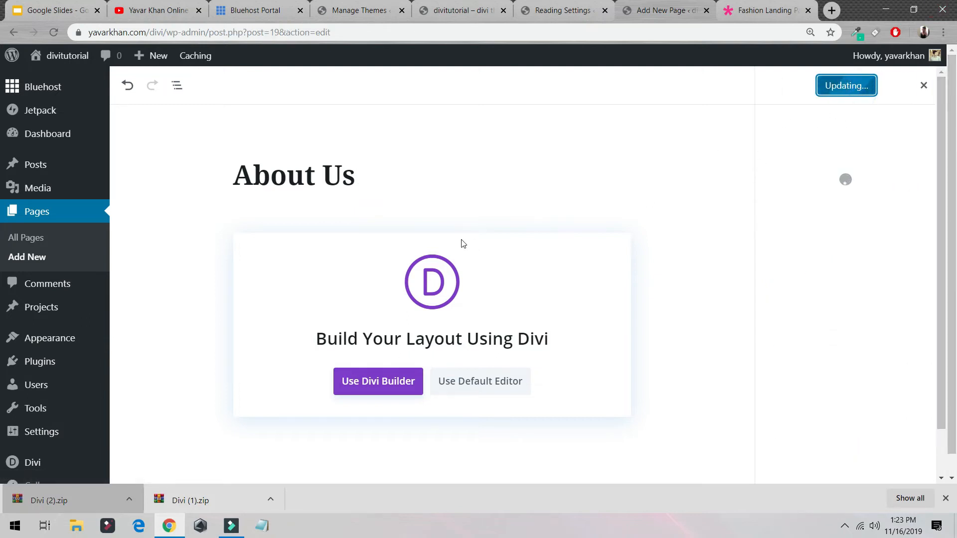
Step: Open the About Us page in the Divi Builder and apply the About layout from the premade Fashion layout pack
{"action": "left_click", "coordinate": [388, 387]}
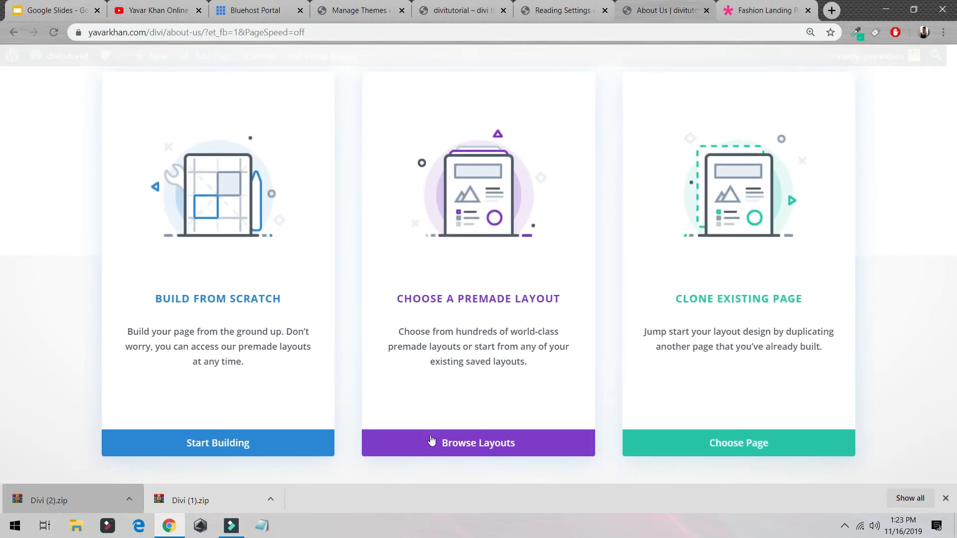
{"action": "left_click", "coordinate": [476, 451]}
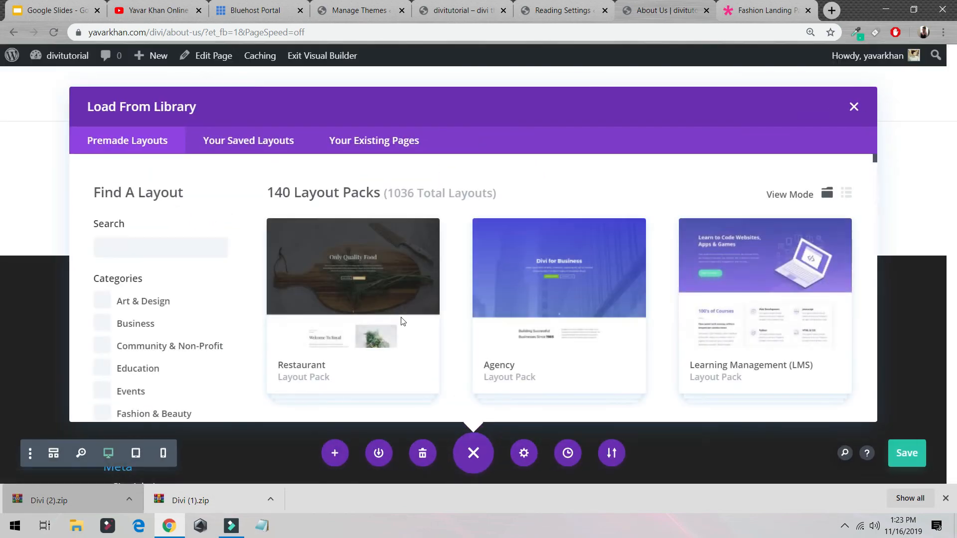
{"action": "scroll", "coordinate": [525, 308], "scroll_direction": "down", "scroll_amount": 5}
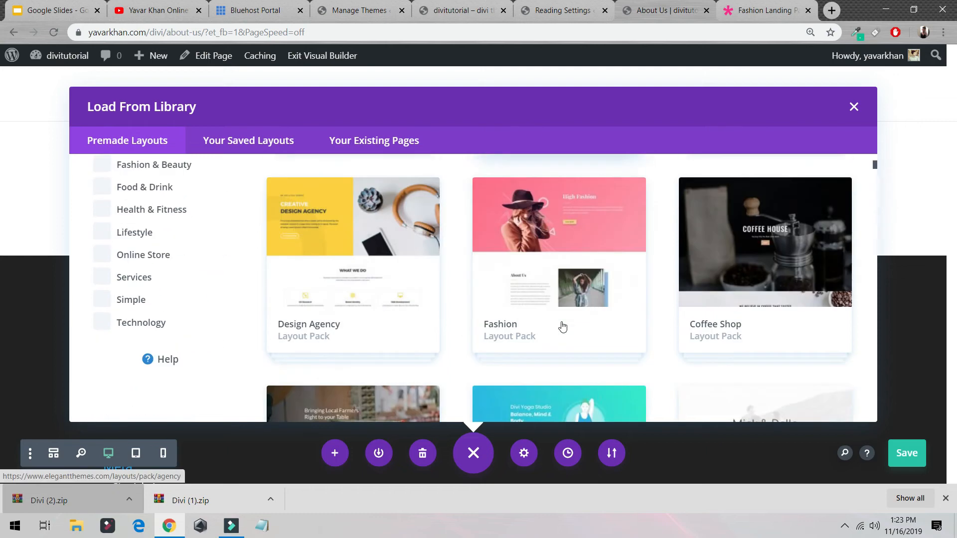
{"action": "left_click", "coordinate": [561, 324]}
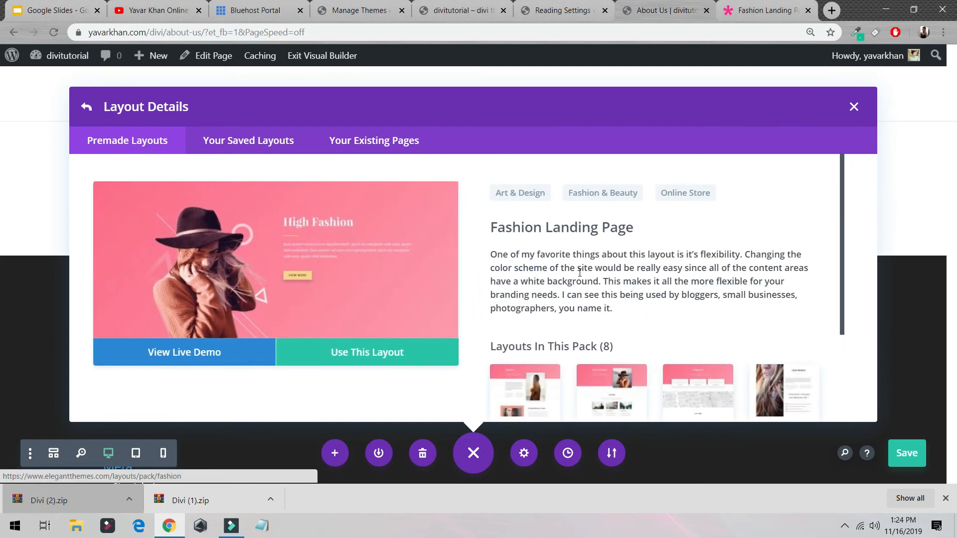
{"action": "scroll", "coordinate": [646, 290], "scroll_direction": "down", "scroll_amount": 3}
{"action": "left_click", "coordinate": [540, 278]}
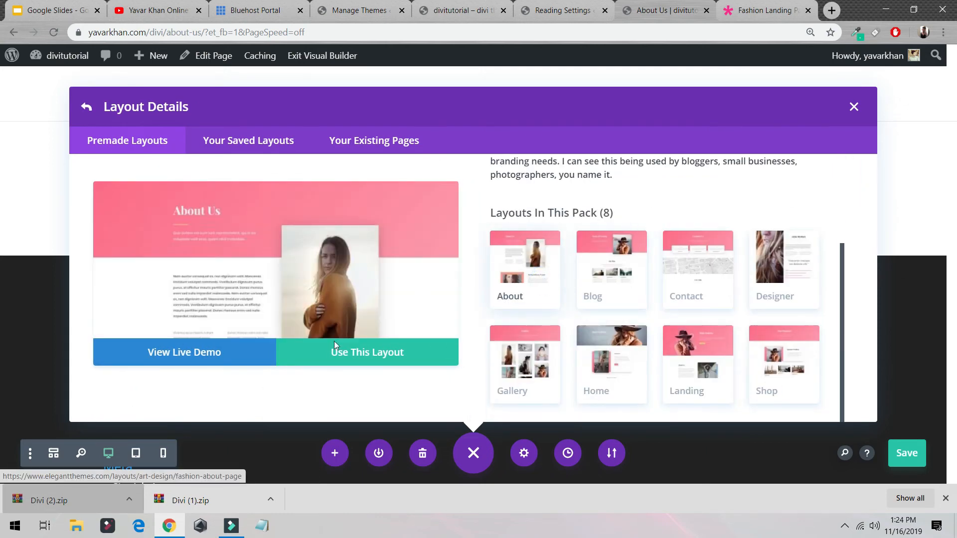
{"action": "left_click", "coordinate": [357, 365]}
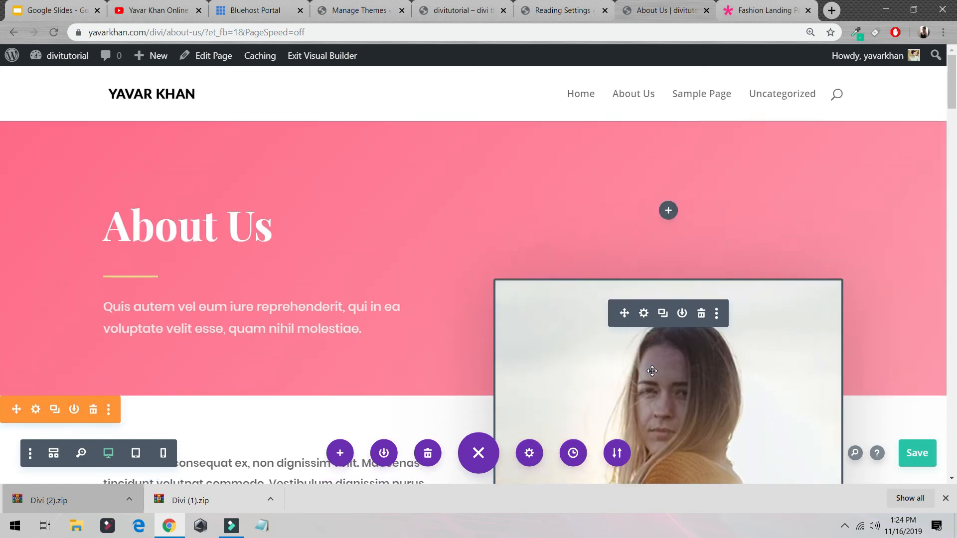
Step: Replace the portrait in the About Us header with IMG-2958, uploaded from the Thumbnail folder, and save the page
{"action": "left_click", "coordinate": [645, 314]}
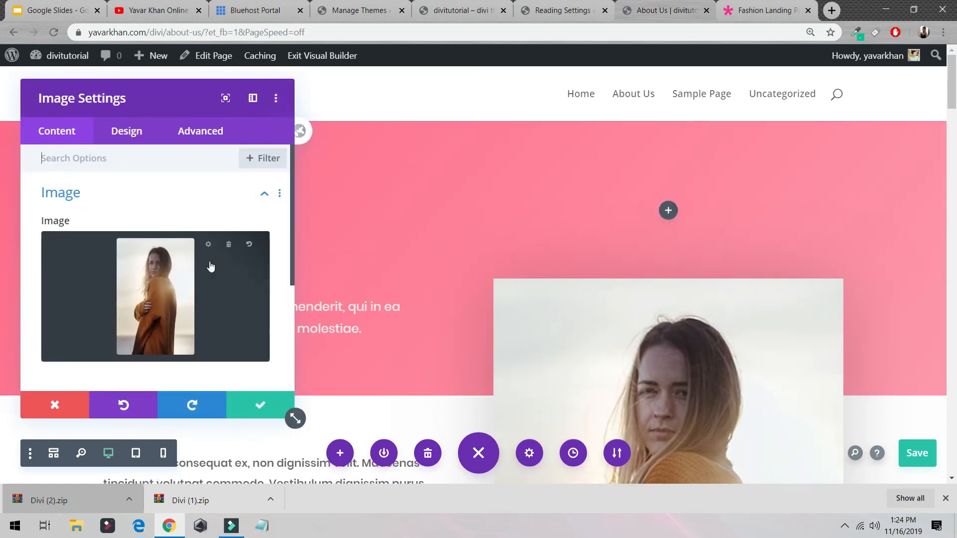
{"action": "left_click", "coordinate": [246, 251]}
{"action": "left_click", "coordinate": [152, 291]}
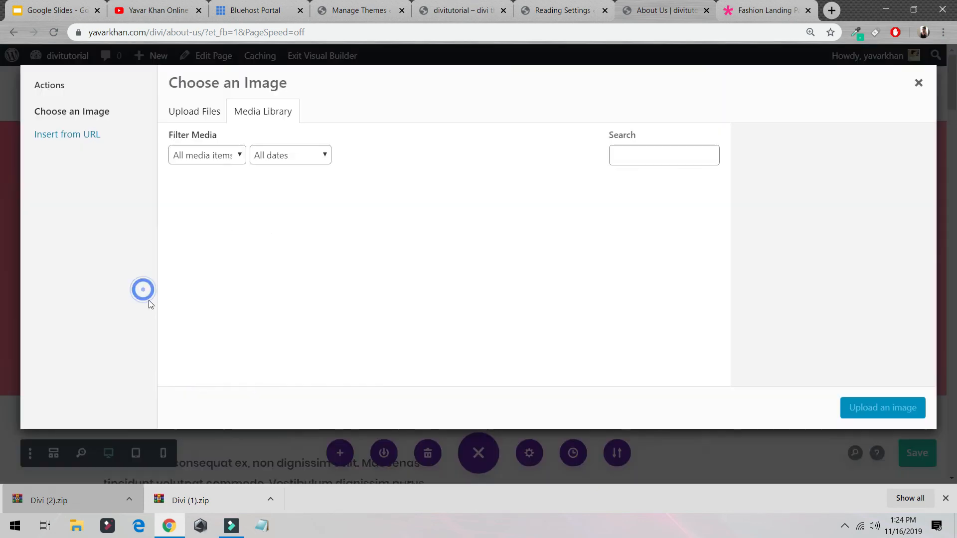
{"action": "left_click", "coordinate": [204, 112]}
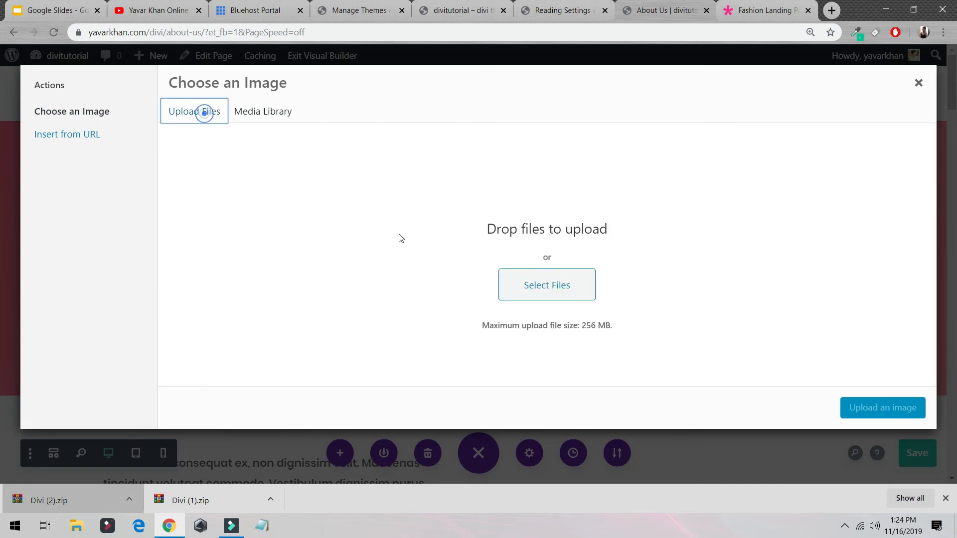
{"action": "left_click", "coordinate": [547, 289]}
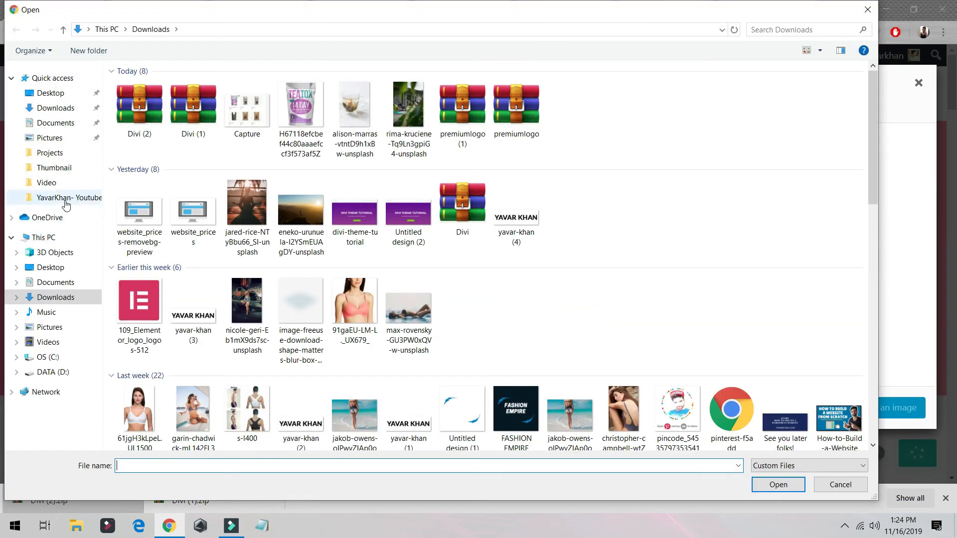
{"action": "left_click", "coordinate": [68, 199]}
{"action": "double_click", "coordinate": [214, 102]}
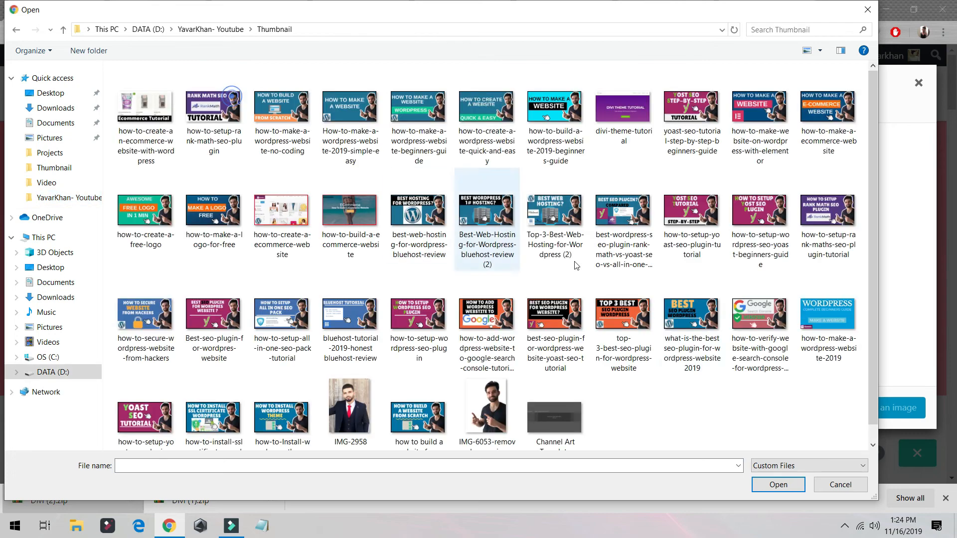
{"action": "double_click", "coordinate": [354, 406]}
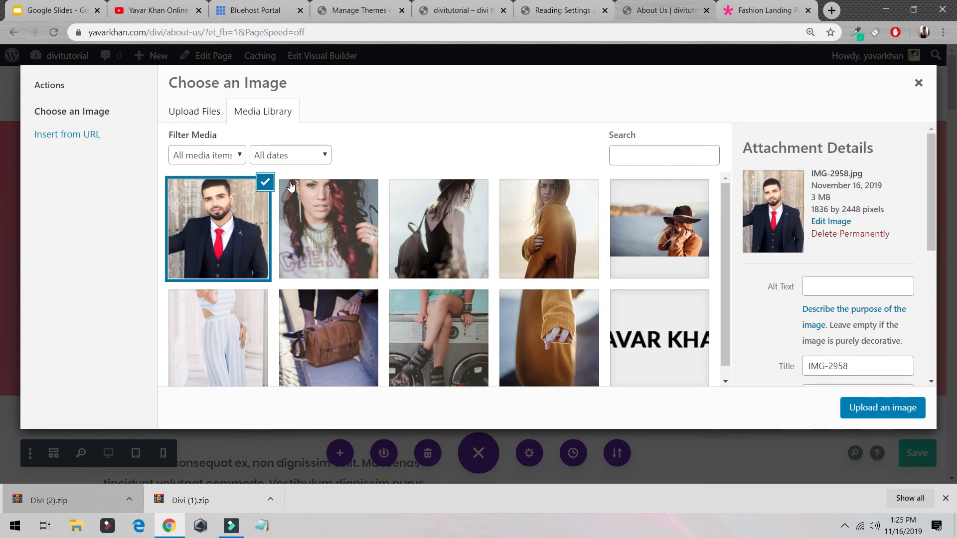
{"action": "left_click", "coordinate": [882, 408]}
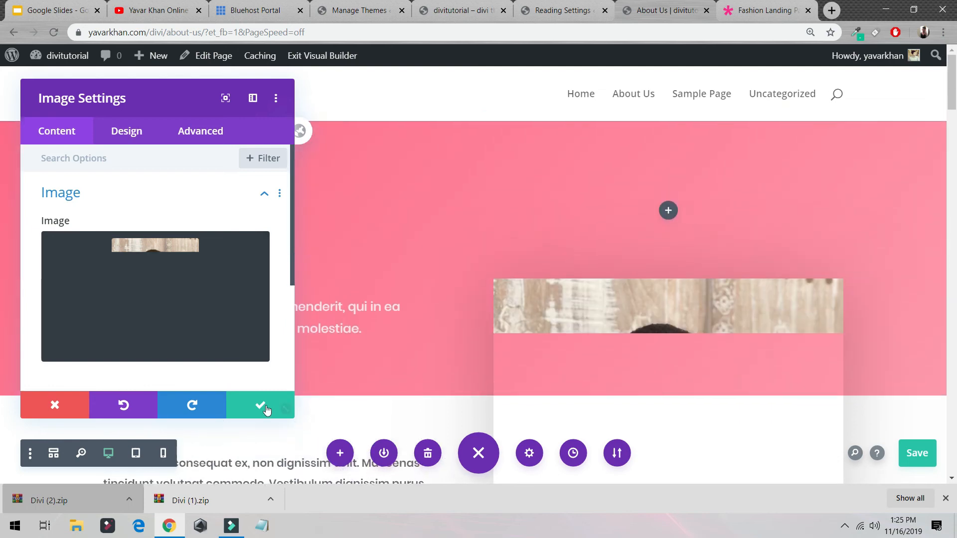
{"action": "left_click", "coordinate": [260, 405]}
{"action": "key", "text": "ctrl+s"}
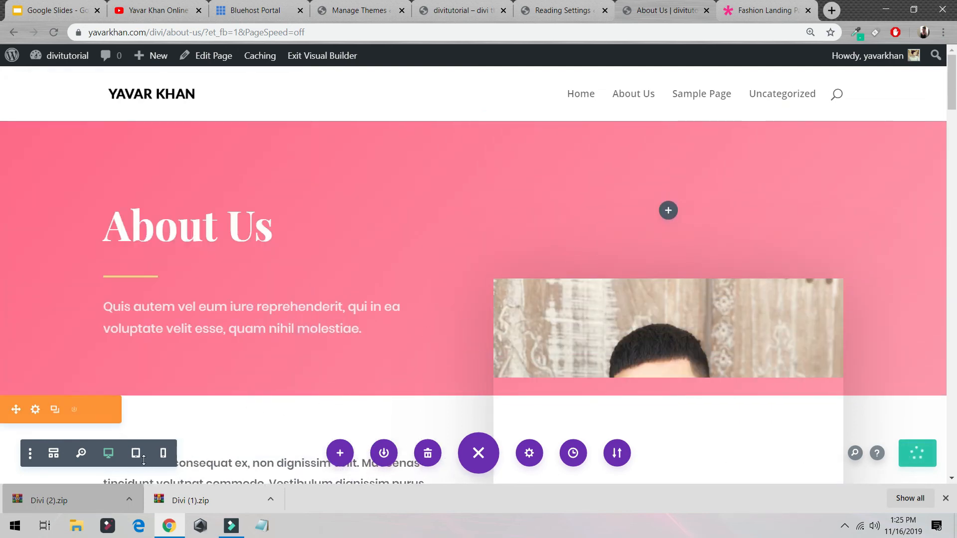
Step: In the zoomed-out view, set the first background gradient color of the About Us header section to red #e02b20
{"action": "left_click", "coordinate": [92, 454]}
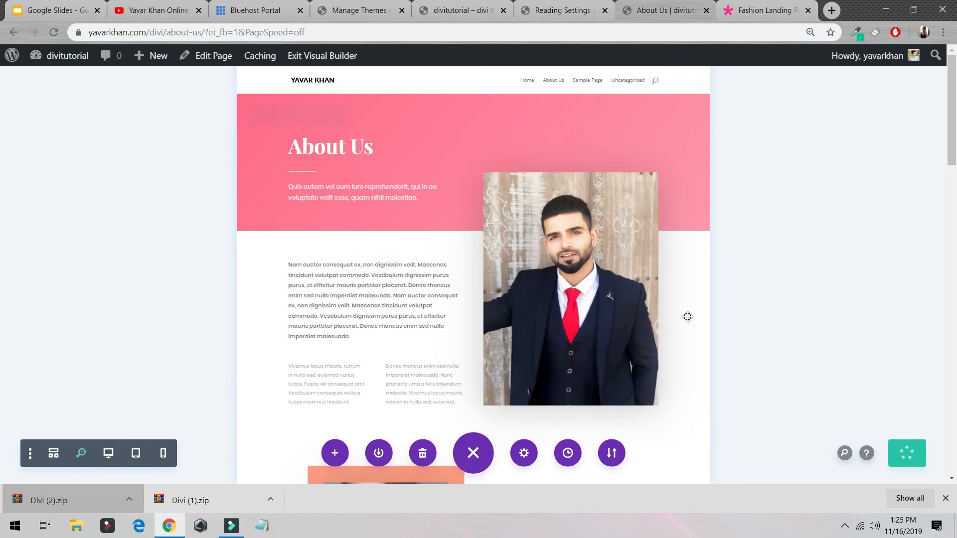
{"action": "scroll", "coordinate": [583, 269], "scroll_direction": "down", "scroll_amount": 4}
{"action": "scroll", "coordinate": [482, 163], "scroll_direction": "up", "scroll_amount": 4}
{"action": "scroll", "coordinate": [269, 121], "scroll_direction": "down", "scroll_amount": 3}
{"action": "scroll", "coordinate": [268, 121], "scroll_direction": "up", "scroll_amount": 3}
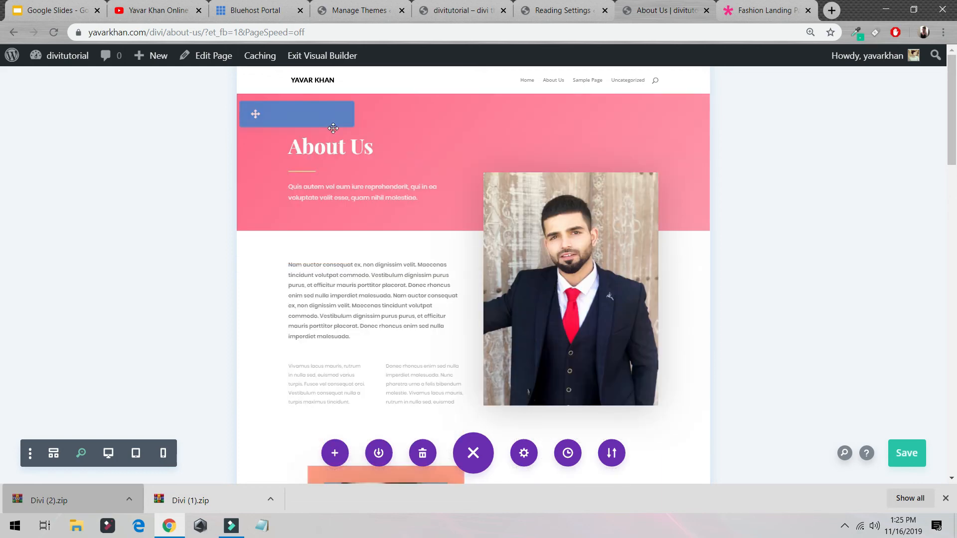
{"action": "left_click", "coordinate": [267, 112]}
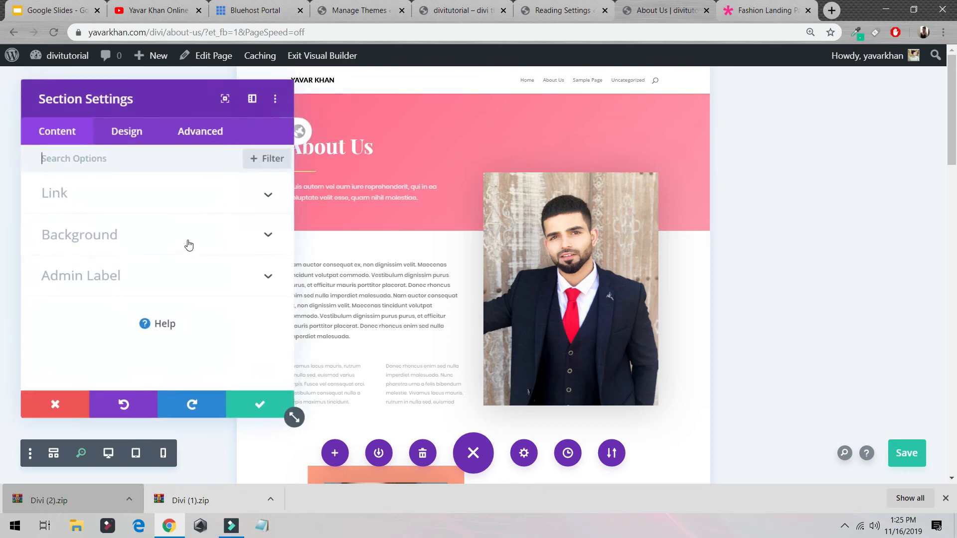
{"action": "left_click", "coordinate": [124, 235]}
{"action": "scroll", "coordinate": [134, 251], "scroll_direction": "down", "scroll_amount": 3}
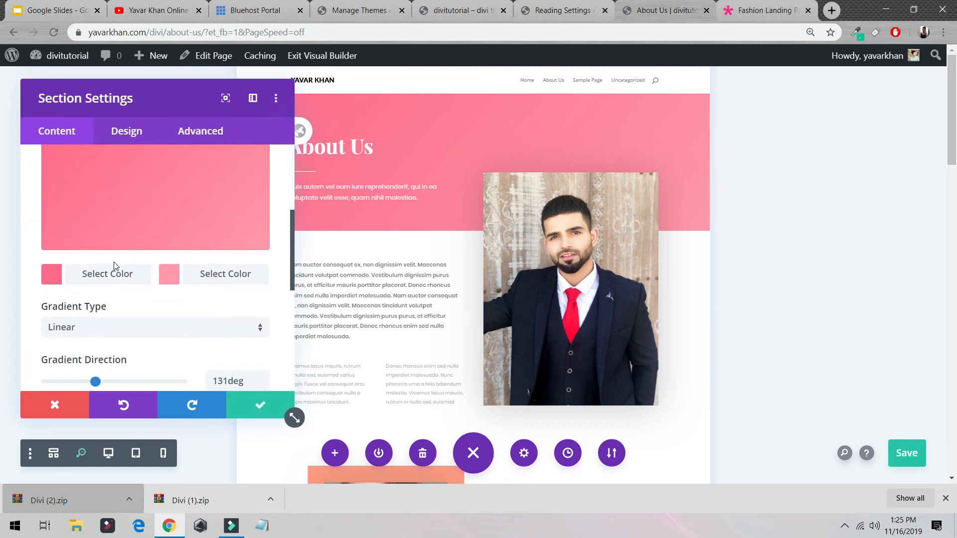
{"action": "left_click", "coordinate": [106, 275]}
{"action": "left_click", "coordinate": [125, 290]}
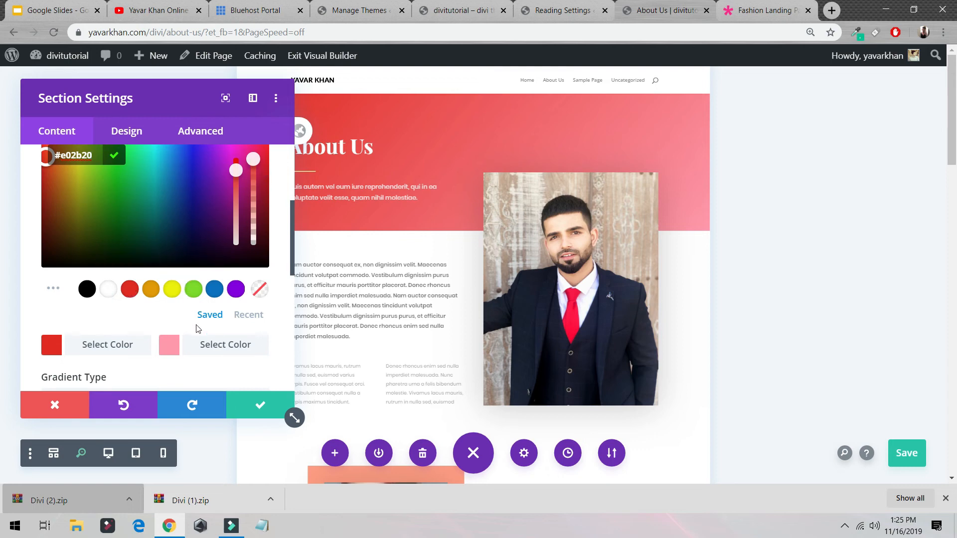
Step: Set the header section's second gradient color to rgba(255,73,107,0.62), save the page and return to the desktop view
{"action": "left_click", "coordinate": [171, 343]}
{"action": "mouse_move", "coordinate": [241, 196]}
{"action": "left_mouse_down"}
{"action": "mouse_move", "coordinate": [242, 172]}
{"action": "mouse_move", "coordinate": [247, 188]}
{"action": "left_mouse_up"}
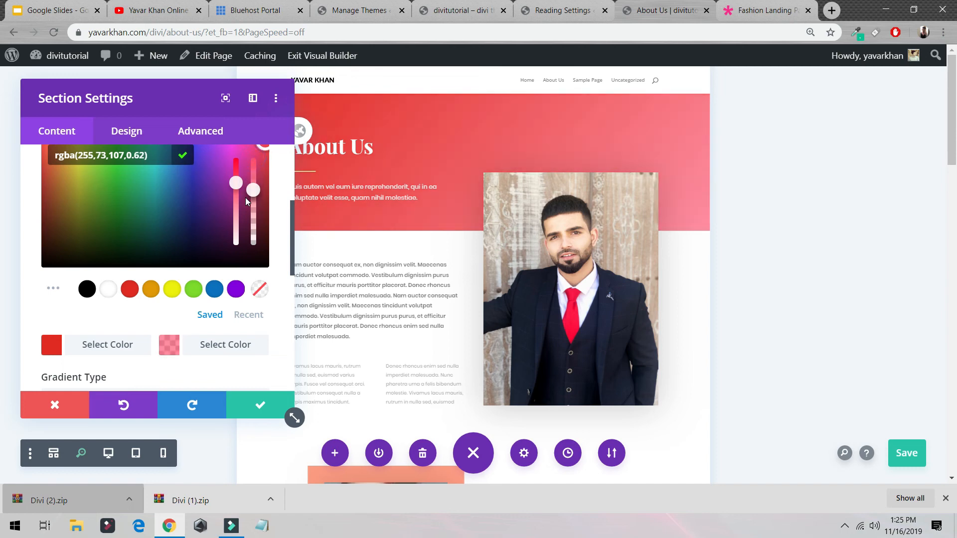
{"action": "left_click", "coordinate": [259, 405]}
{"action": "left_click", "coordinate": [907, 465]}
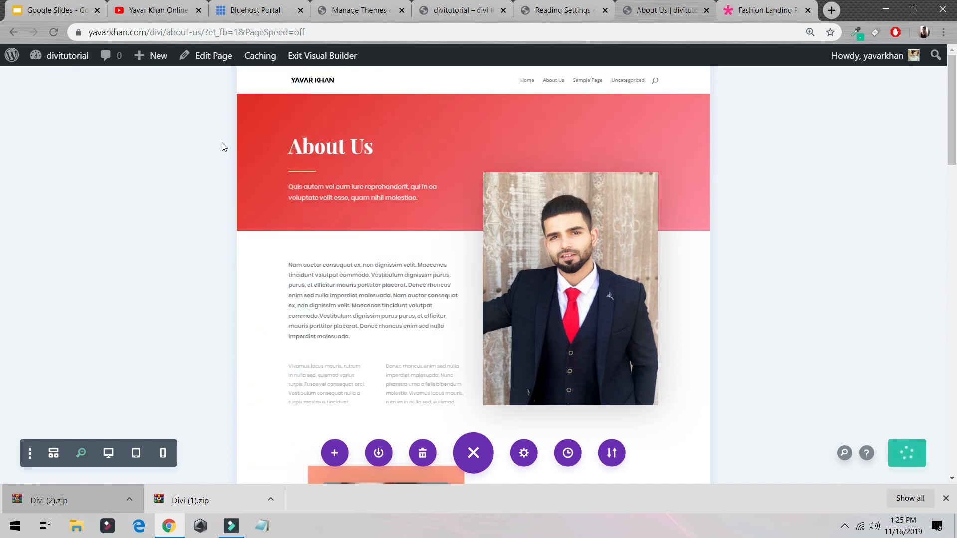
{"action": "left_click", "coordinate": [81, 453]}
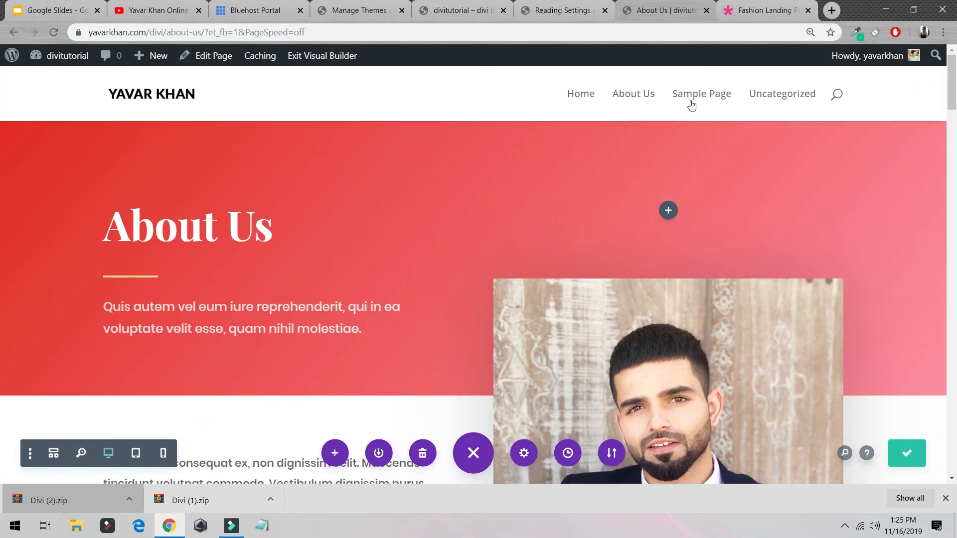
Step: Create a navigation menu named Home Menu in the WordPress dashboard
{"action": "left_click", "coordinate": [558, 10]}
{"action": "mouse_move", "coordinate": [80, 292]}
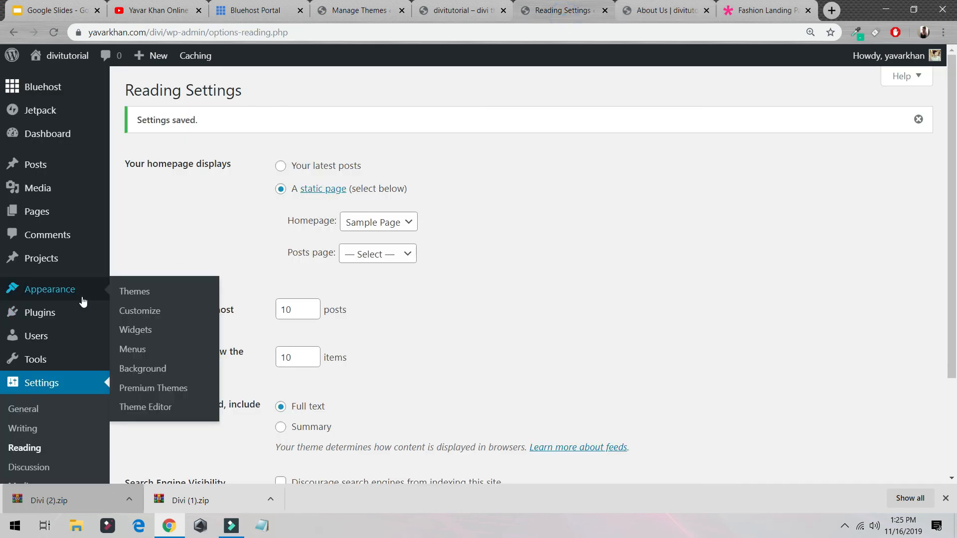
{"action": "left_click", "coordinate": [147, 350]}
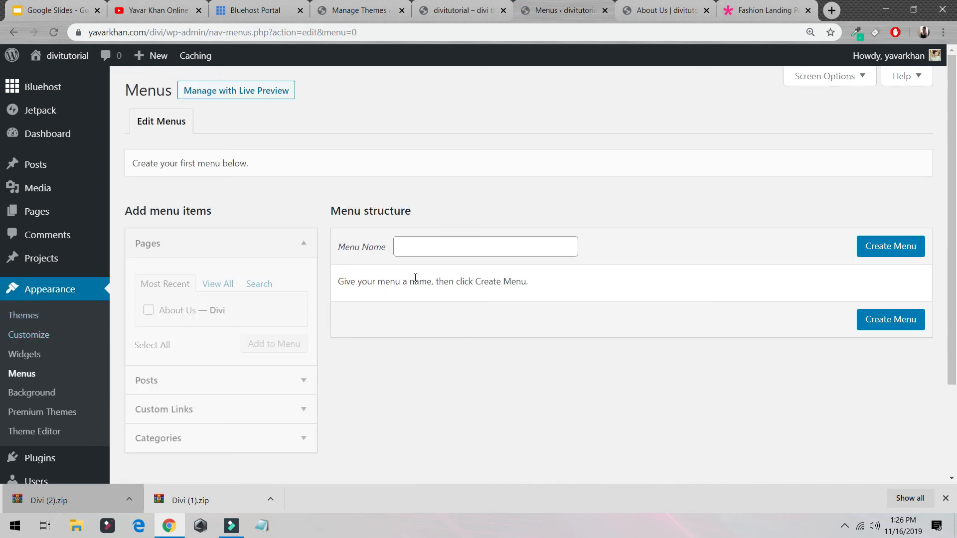
{"action": "left_click", "coordinate": [425, 249]}
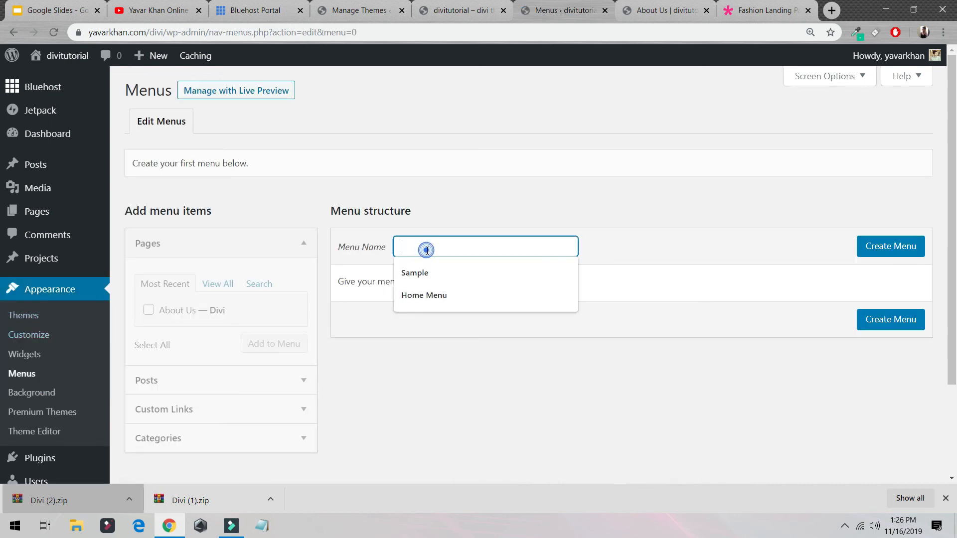
{"action": "left_click", "coordinate": [438, 290]}
{"action": "left_click", "coordinate": [911, 250]}
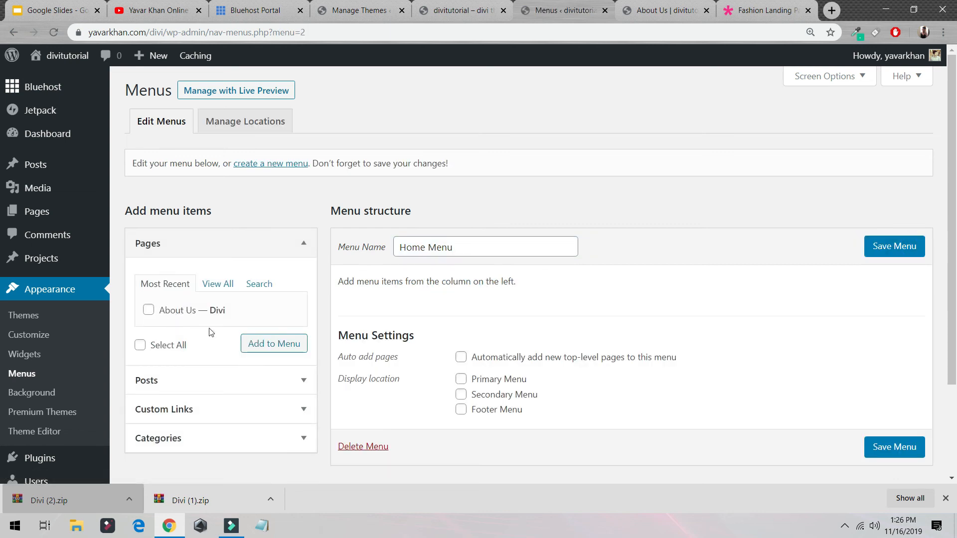
Step: Add the About Us page to Home Menu, assign the menu to the Primary Menu location and save it
{"action": "left_click", "coordinate": [287, 341]}
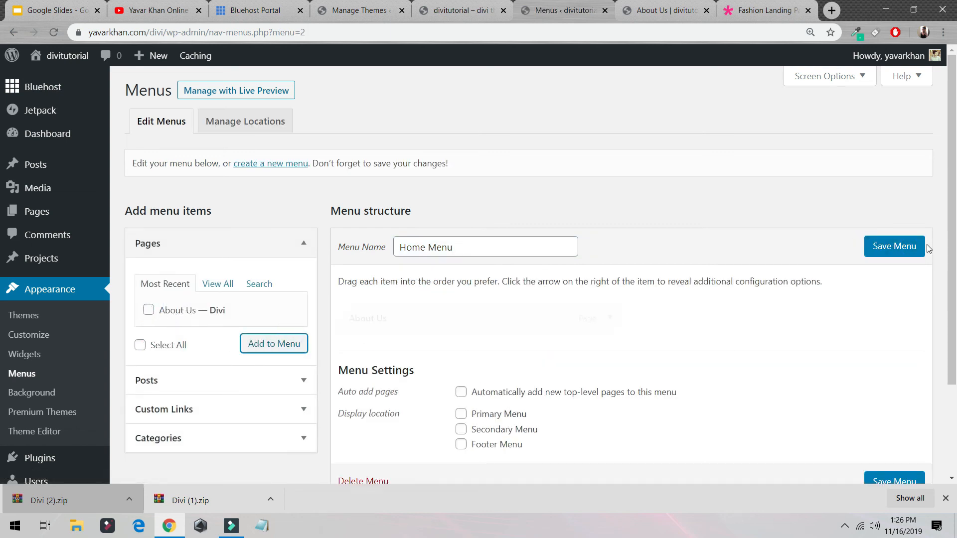
{"action": "left_click", "coordinate": [903, 245]}
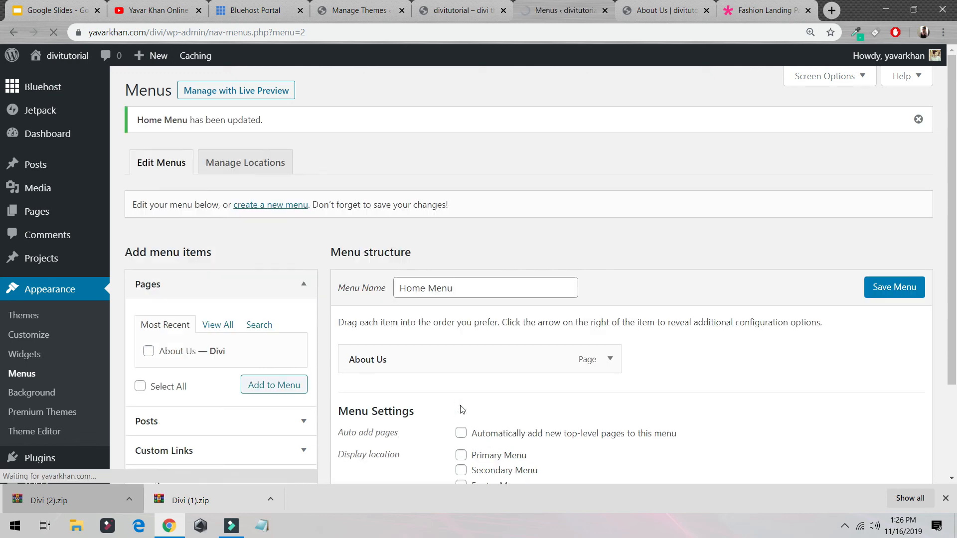
{"action": "left_click", "coordinate": [461, 455]}
{"action": "left_click", "coordinate": [892, 289]}
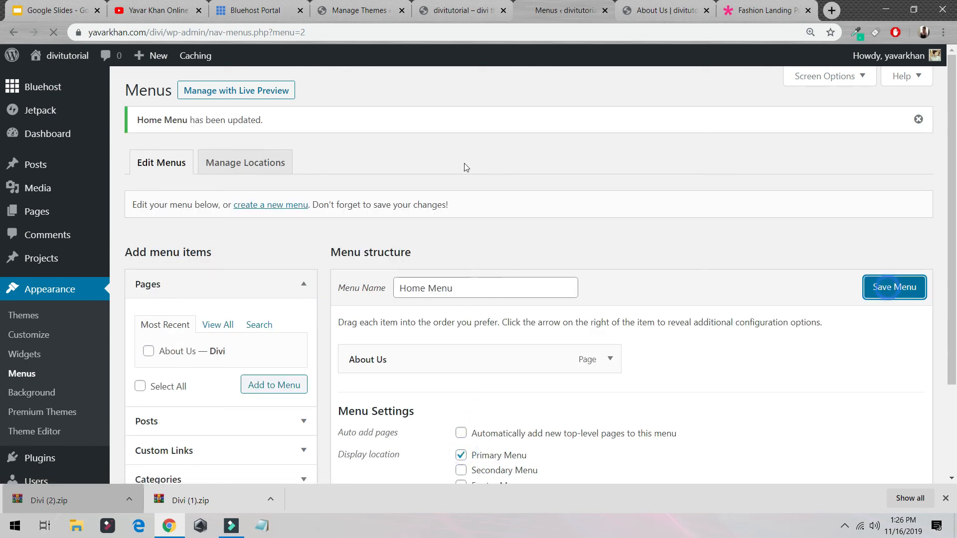
Step: Reload the About Us page in the visual builder and check the navigation menu in its header
{"action": "mouse_move", "coordinate": [63, 88]}
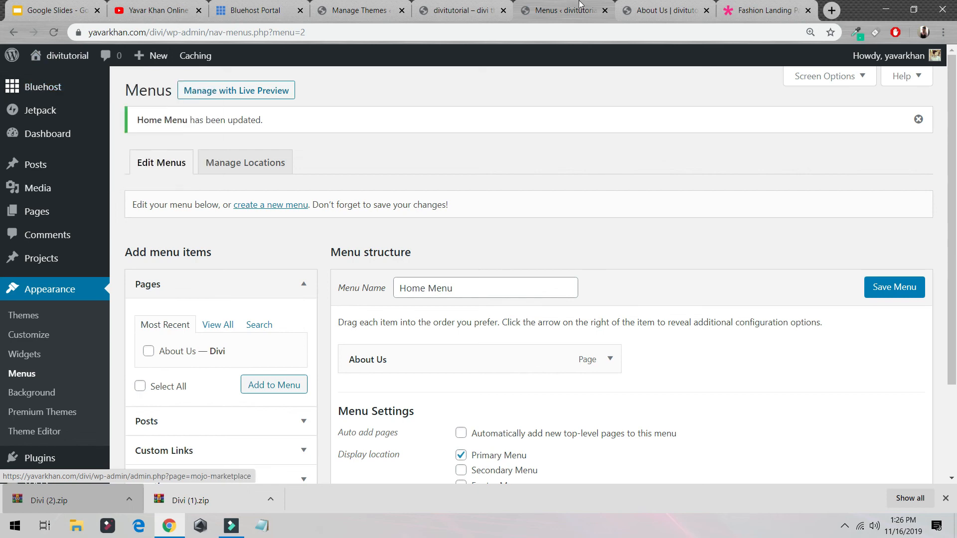
{"action": "left_click", "coordinate": [631, 14]}
{"action": "left_click", "coordinate": [54, 32]}
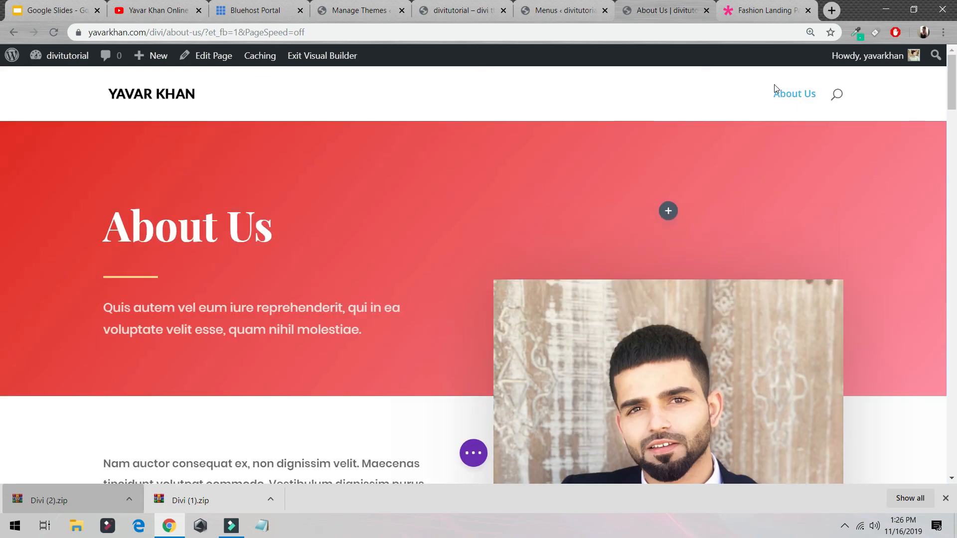
{"action": "scroll", "coordinate": [722, 199], "scroll_direction": "down", "scroll_amount": 6}
{"action": "scroll", "coordinate": [679, 242], "scroll_direction": "up", "scroll_amount": 6}
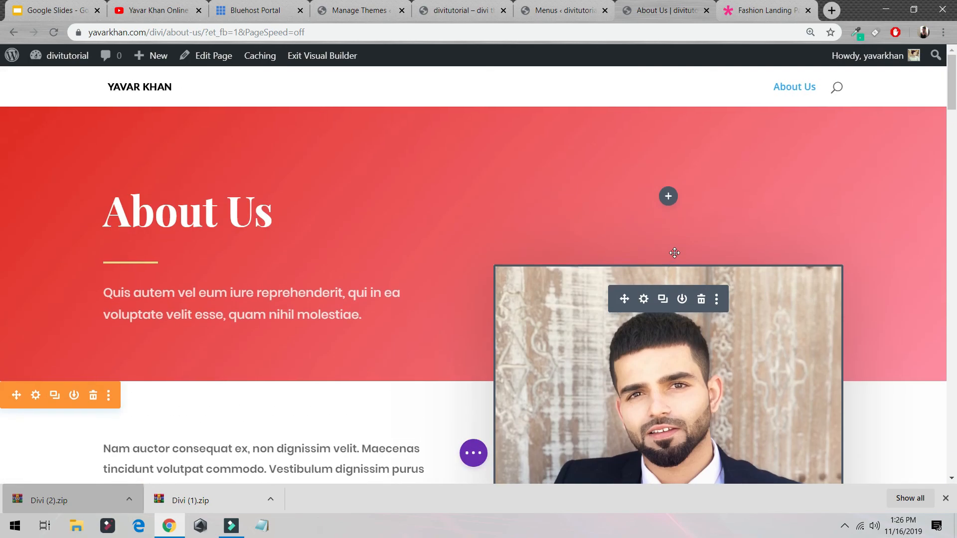
{"action": "scroll", "coordinate": [675, 254], "scroll_direction": "down", "scroll_amount": 5}
{"action": "scroll", "coordinate": [682, 254], "scroll_direction": "up", "scroll_amount": 5}
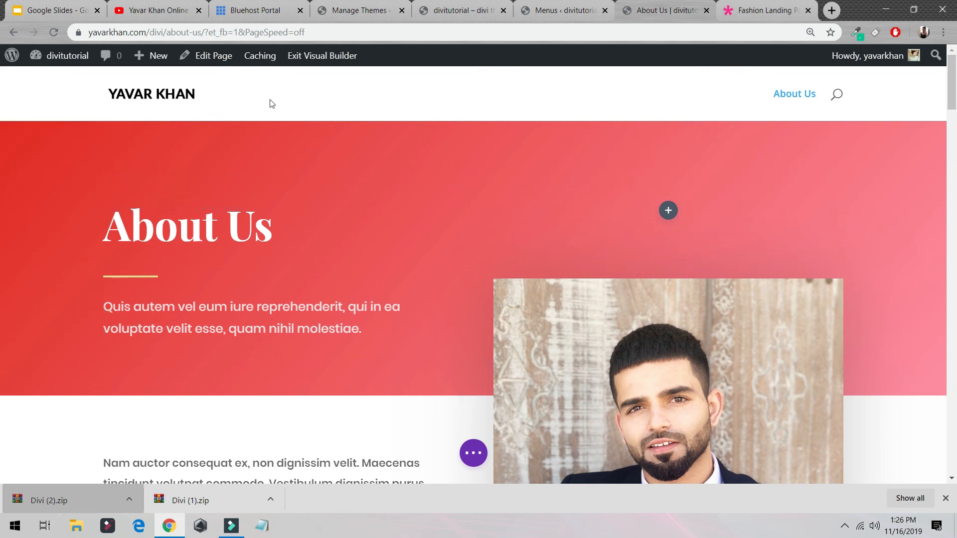